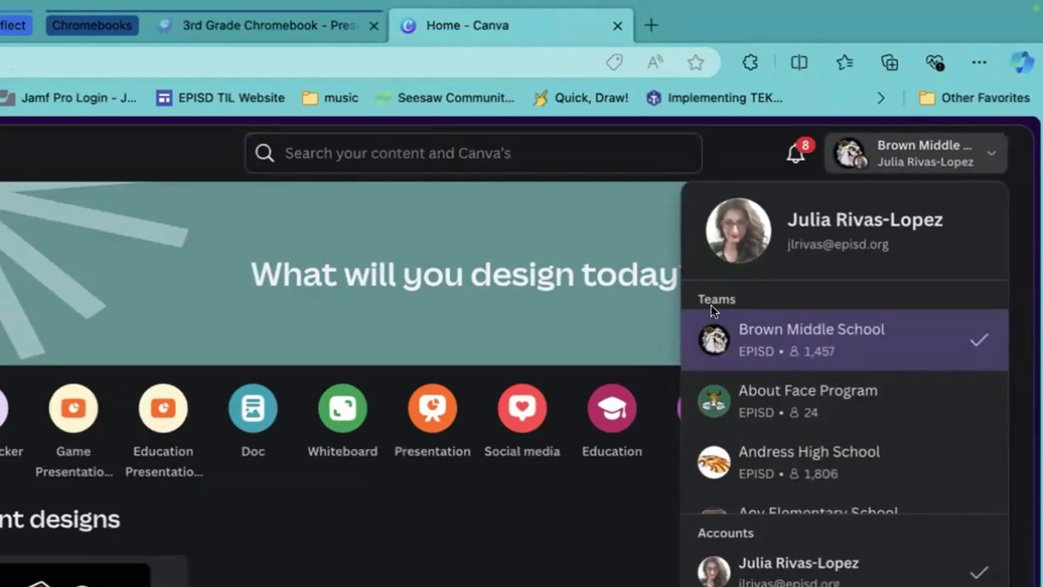
scroll(833, 417, down, 5)
scroll(833, 417, down, 5)
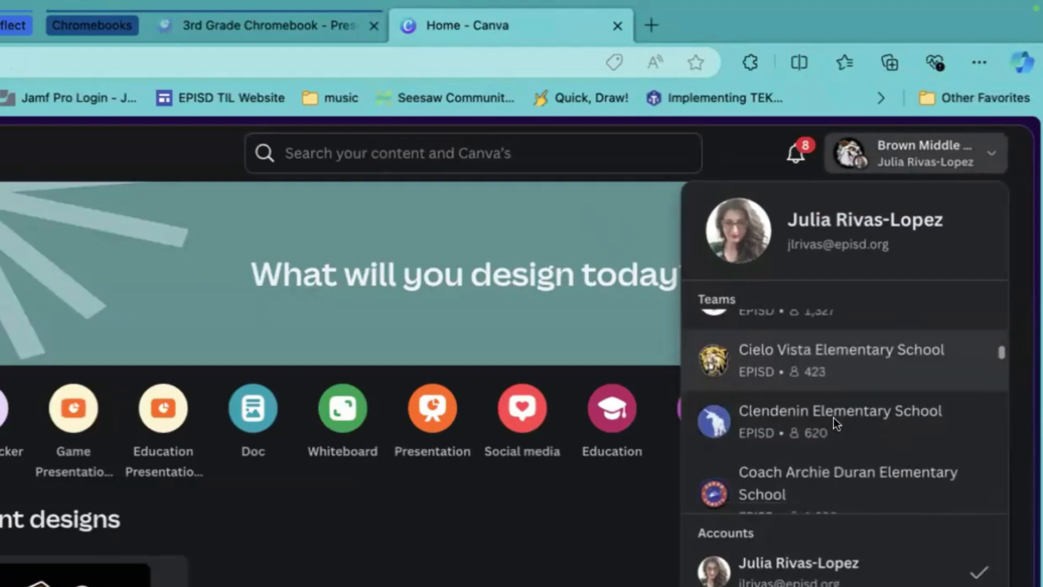
scroll(833, 417, up, 1)
scroll(834, 417, up, 10)
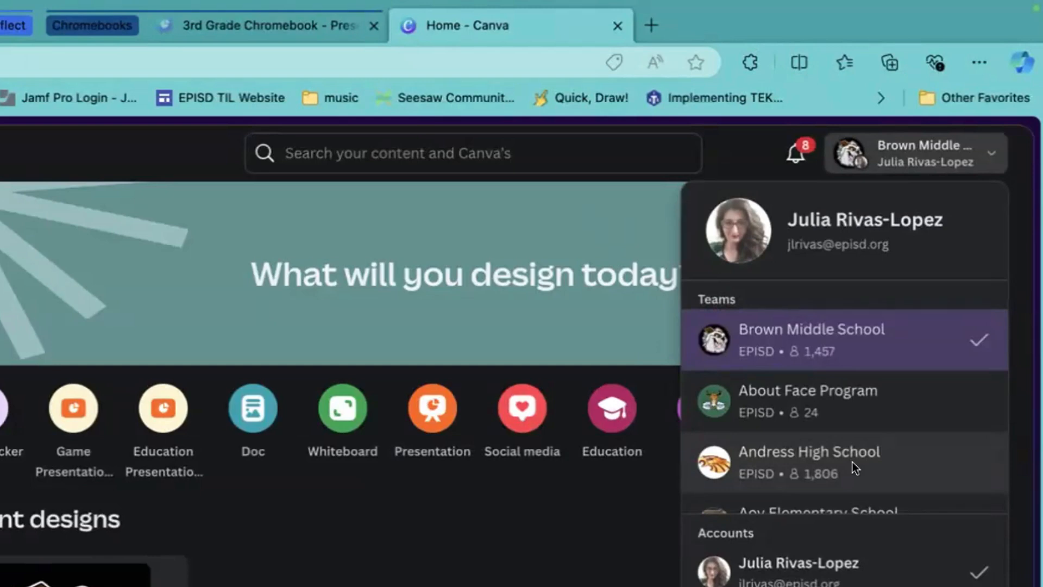
scroll(866, 437, down, 1)
scroll(866, 438, up, 1)
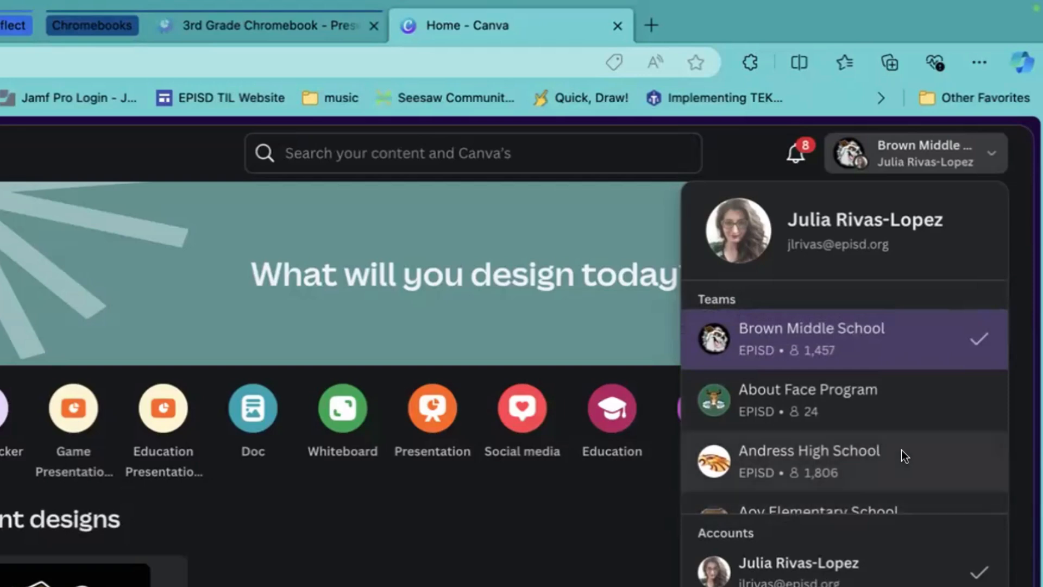
scroll(902, 450, down, 5)
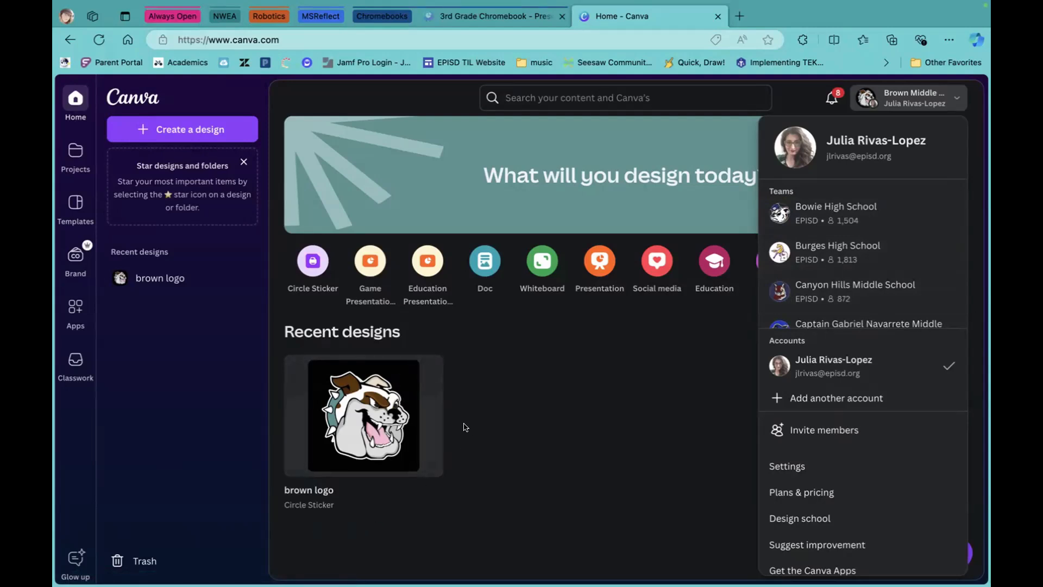
scroll(516, 422, down, 1)
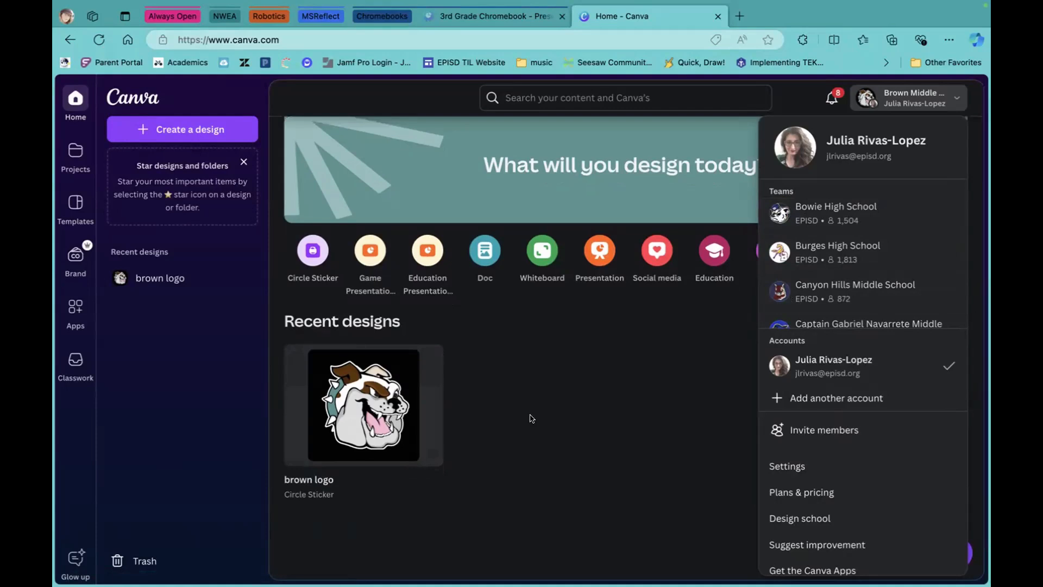
Switch the workspace to the Burges High School team.
click(831, 250)
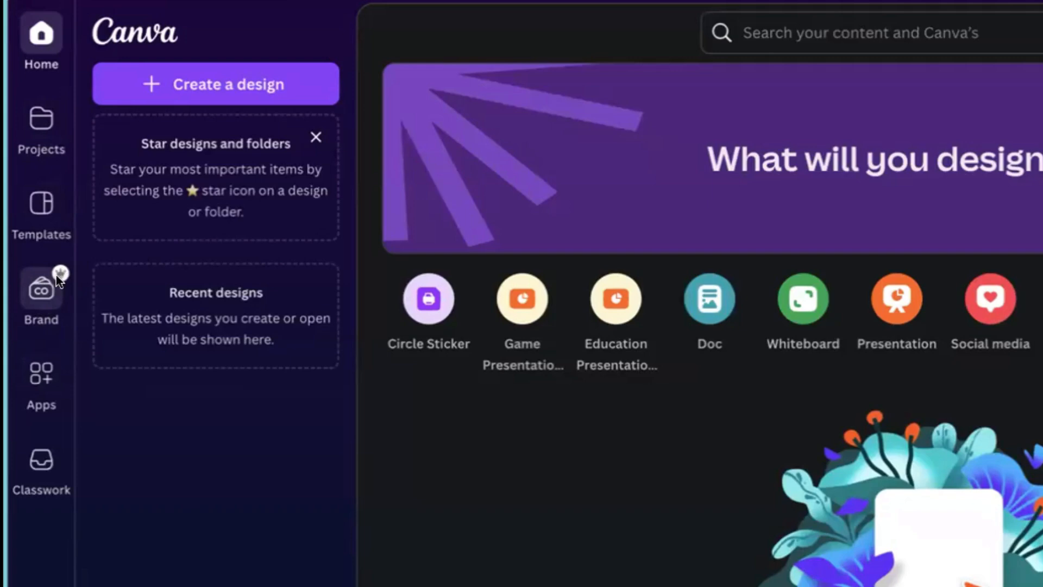
Open the Brand Kits page showing the team's mustang logo and colours.
click(35, 292)
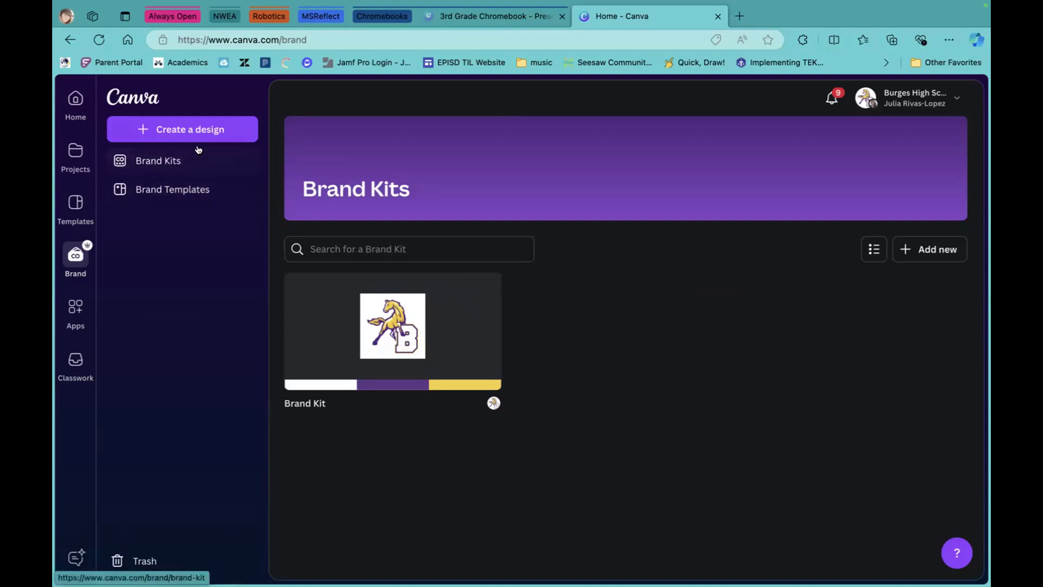
Create a new blank Instagram Post (Square) design from the Social media formats.
click(209, 129)
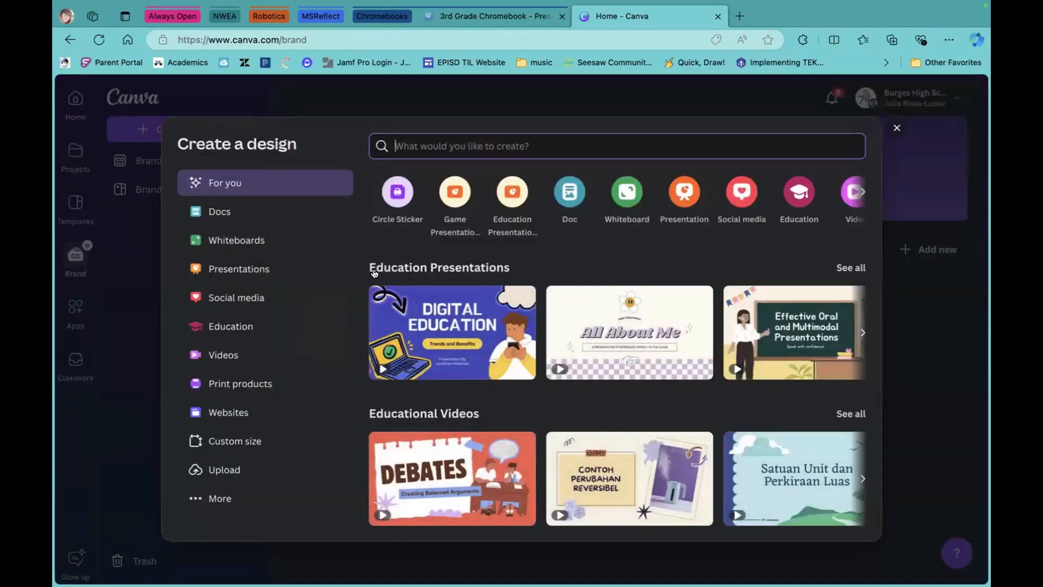
click(242, 299)
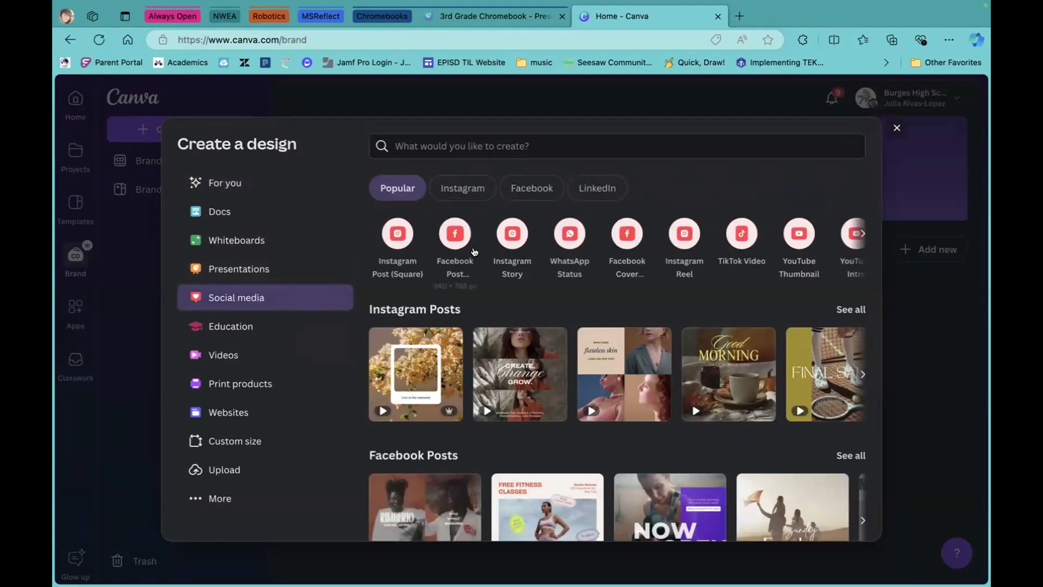
click(395, 237)
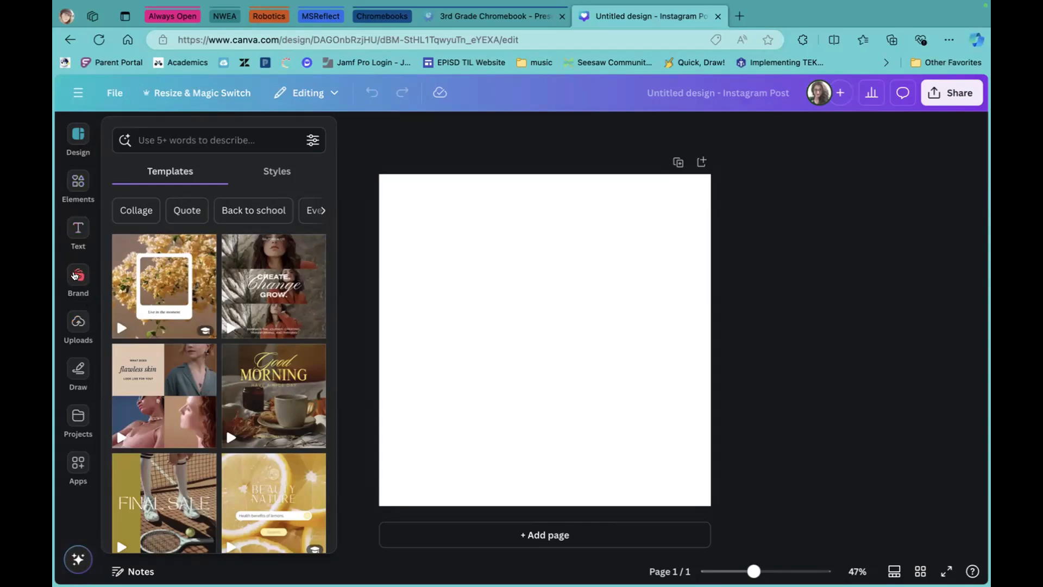
Add the brand kit's mustang 'B' logo and place it at the page's top-left.
click(77, 278)
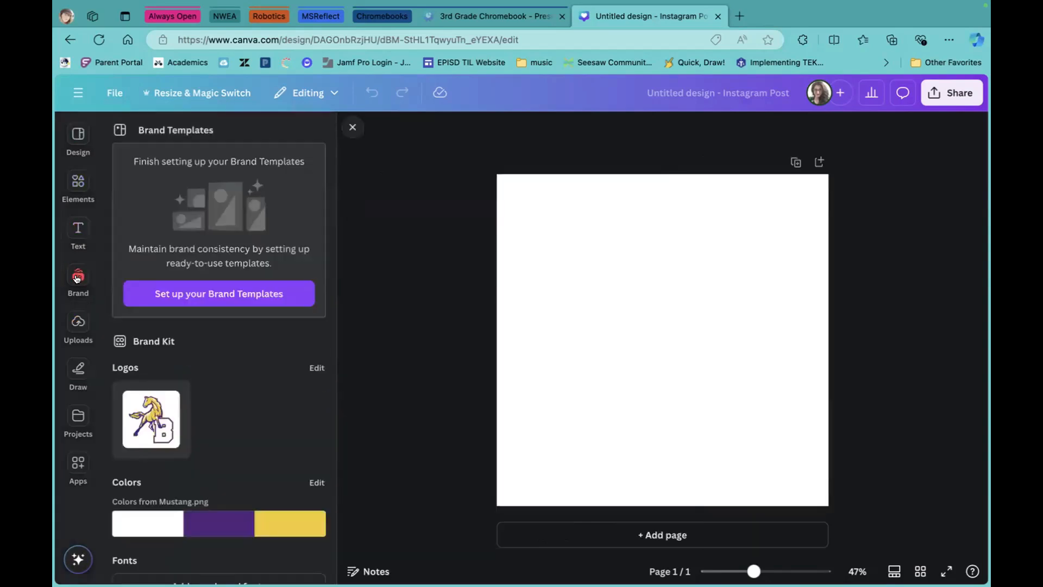
click(151, 423)
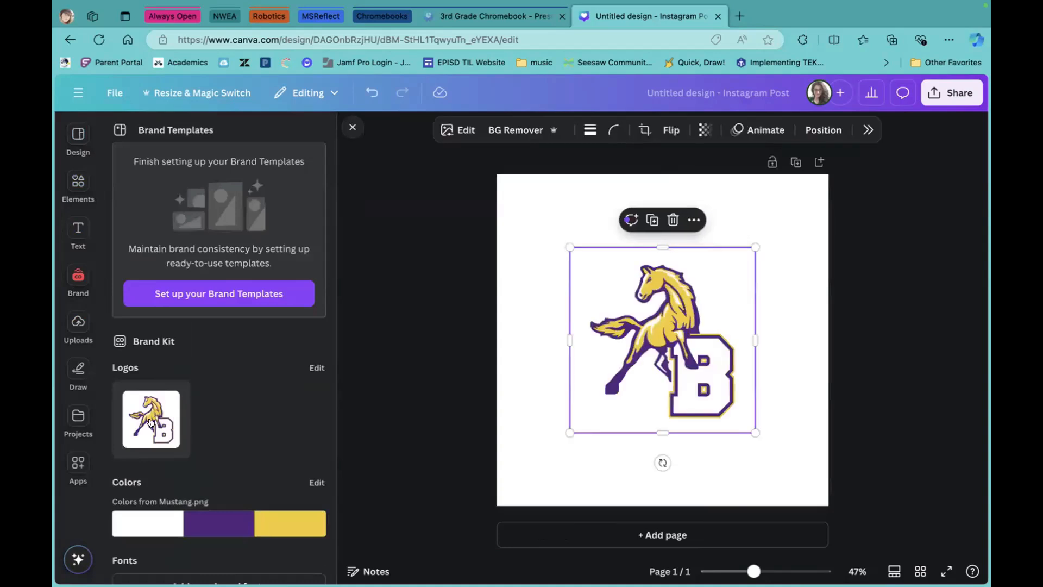
drag(575, 272, 564, 257)
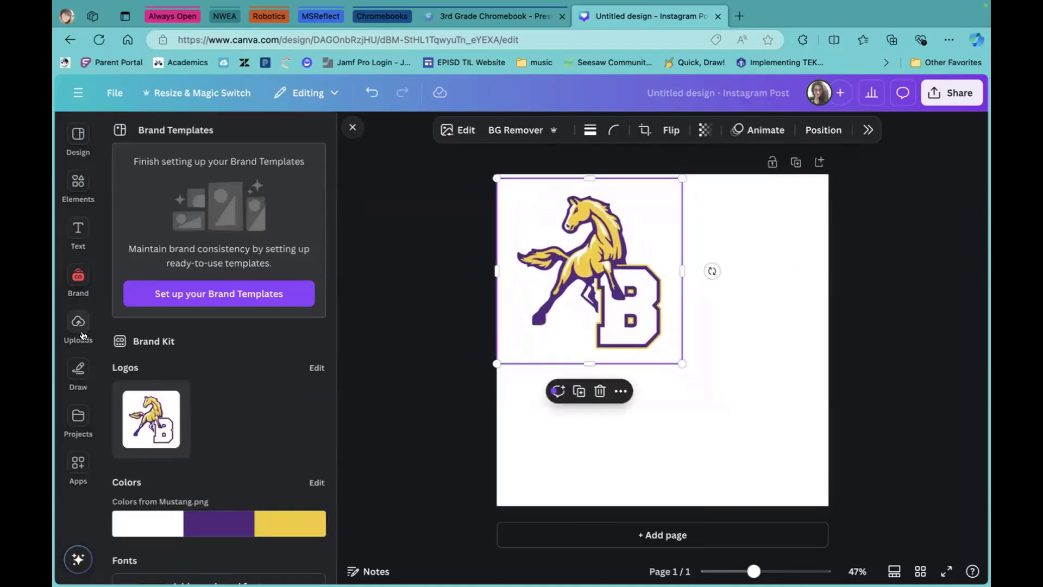
Add a purple square shape and stretch it into a large rectangle across the upper page.
click(77, 185)
click(127, 234)
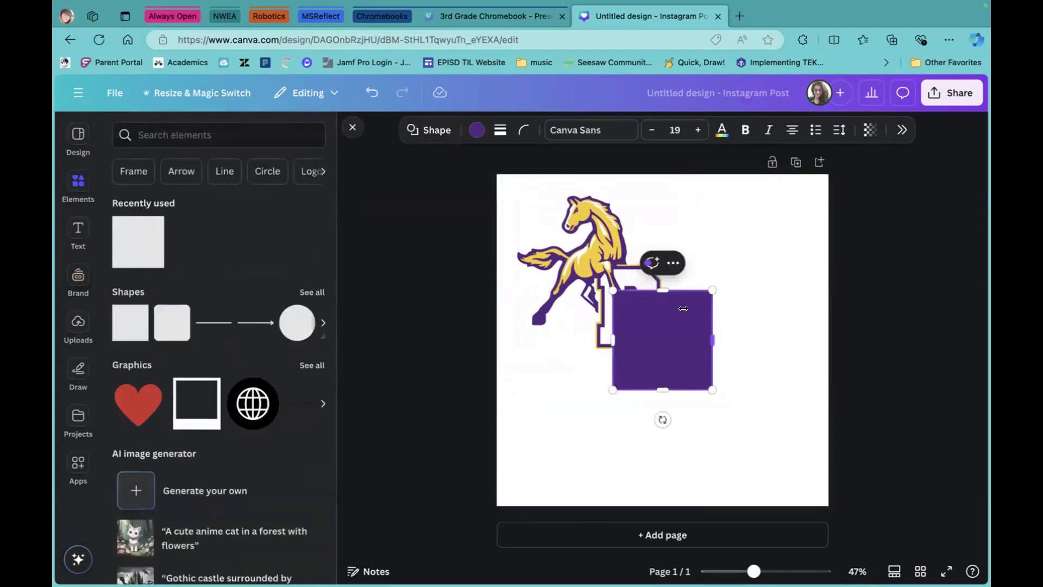
drag(693, 329, 774, 266)
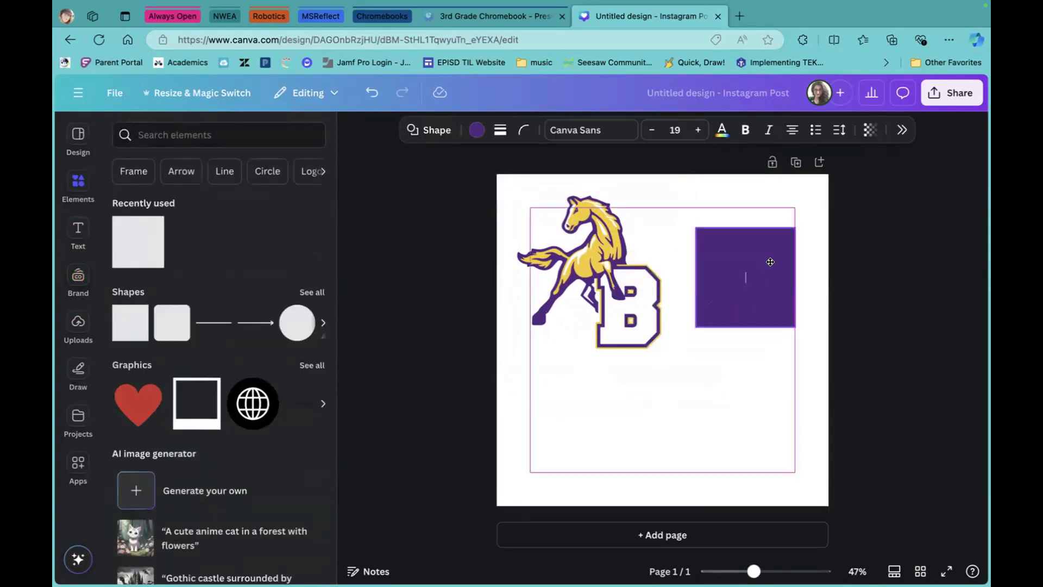
drag(690, 325, 497, 454)
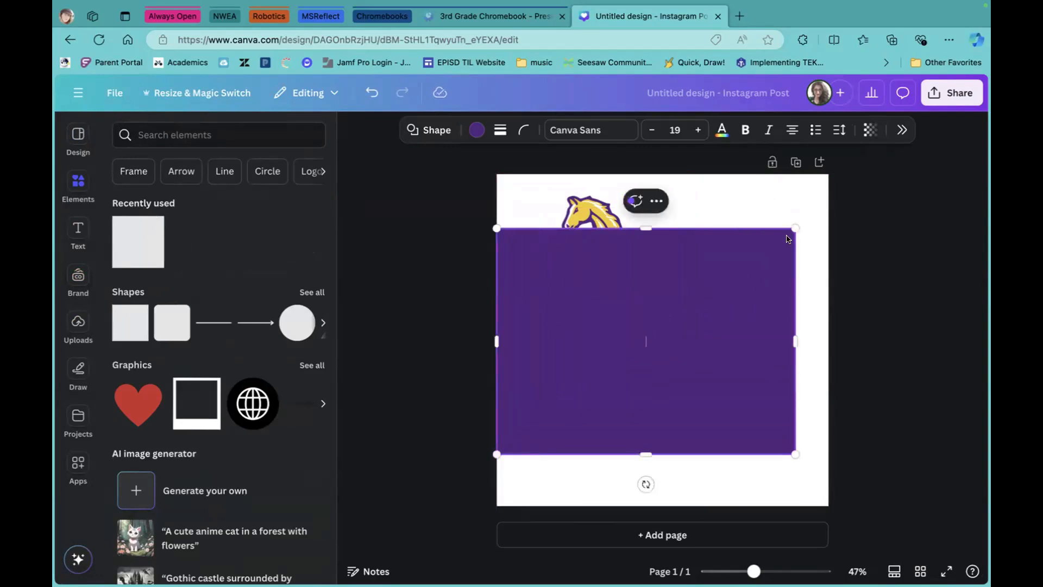
drag(794, 228, 828, 166)
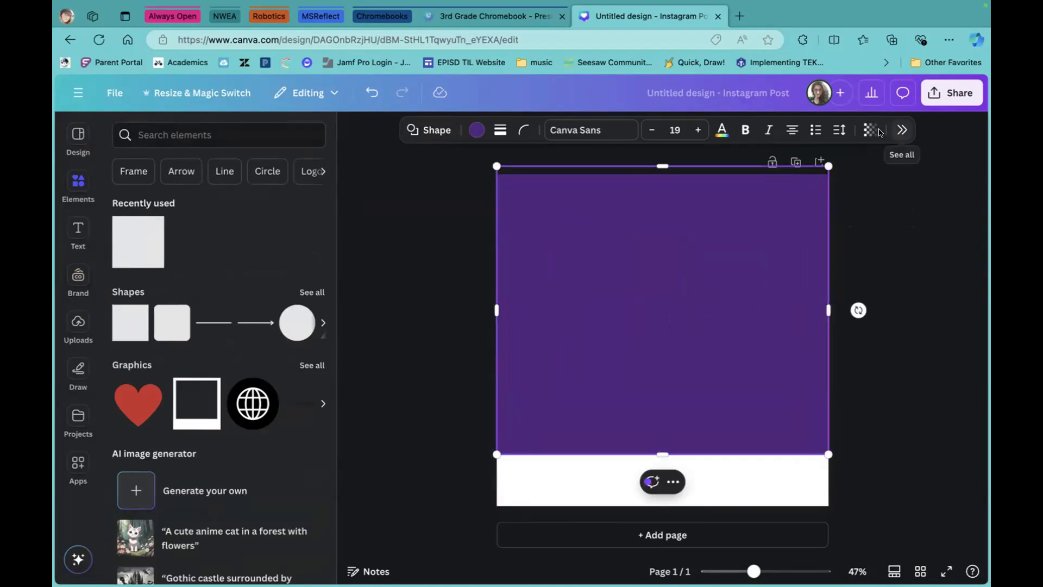
Move the purple rectangle below the logo in the layer order so the logo shows in front.
click(902, 129)
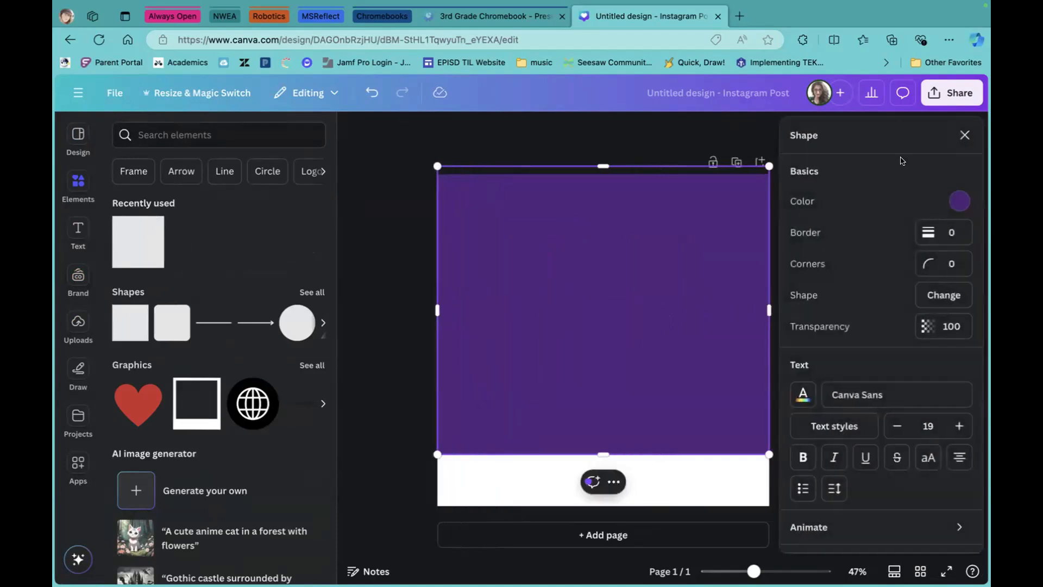
scroll(868, 303, down, 3)
click(895, 466)
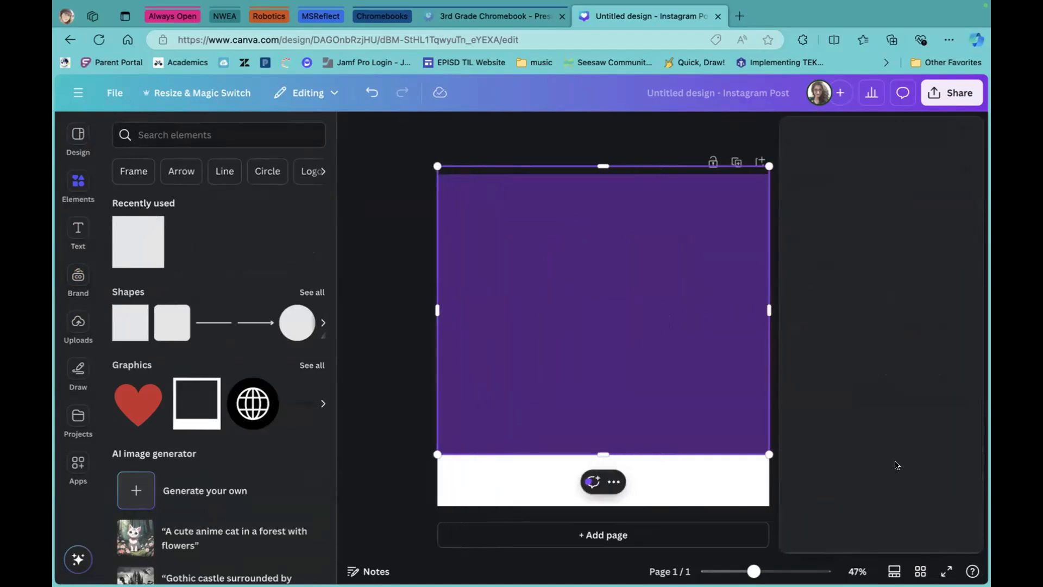
click(931, 169)
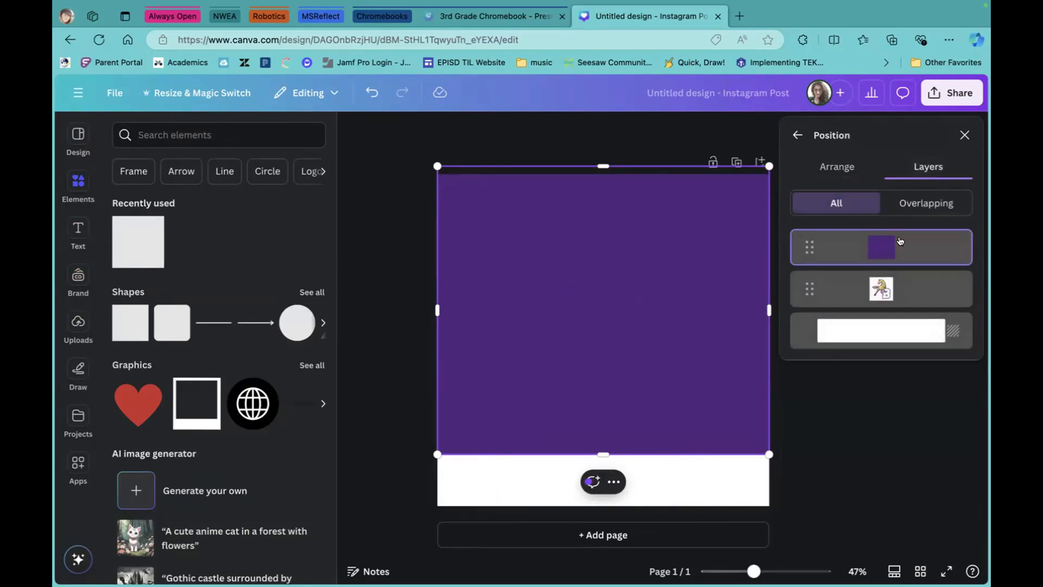
drag(892, 245, 879, 296)
click(423, 223)
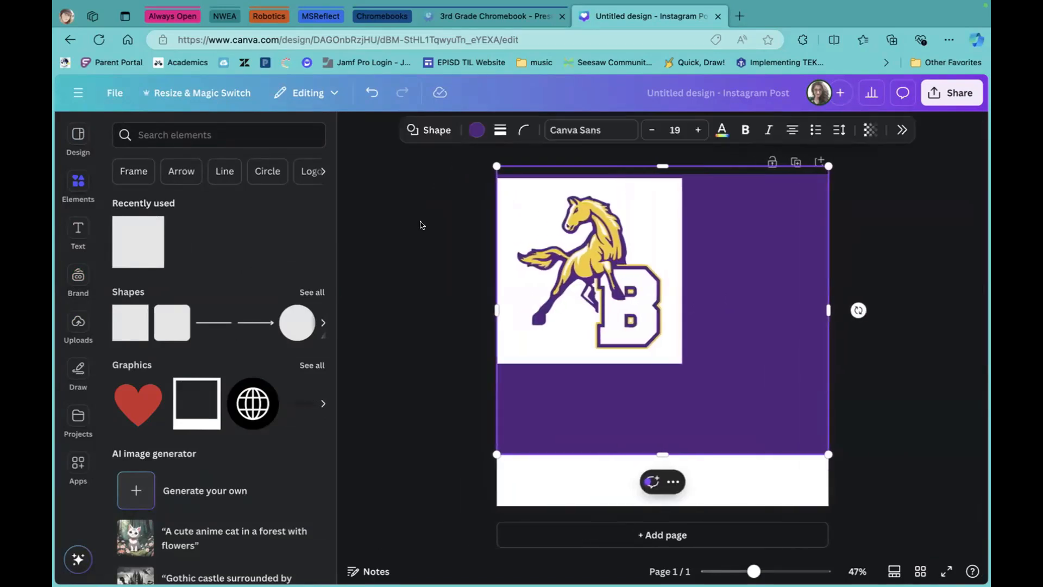
click(78, 277)
scroll(188, 374, down, 5)
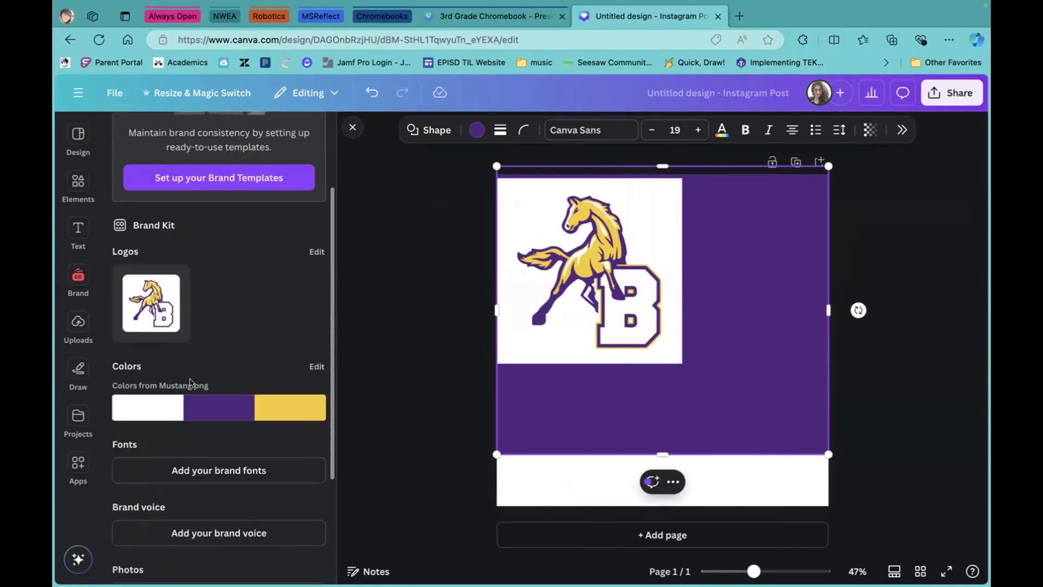
Shuffle the page colours from the brand palette into a yellow background with a purple bottom band.
click(285, 237)
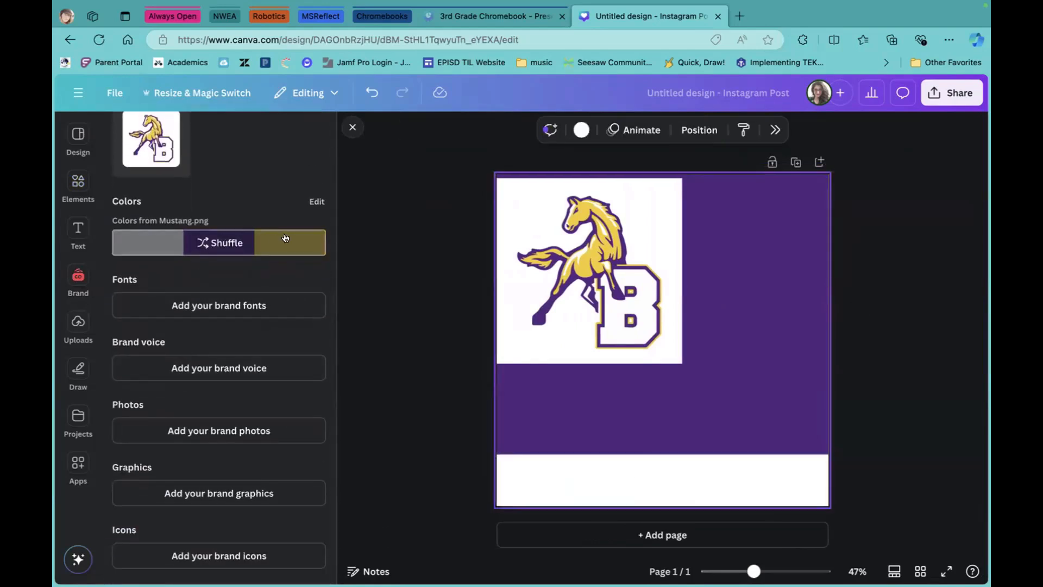
click(208, 244)
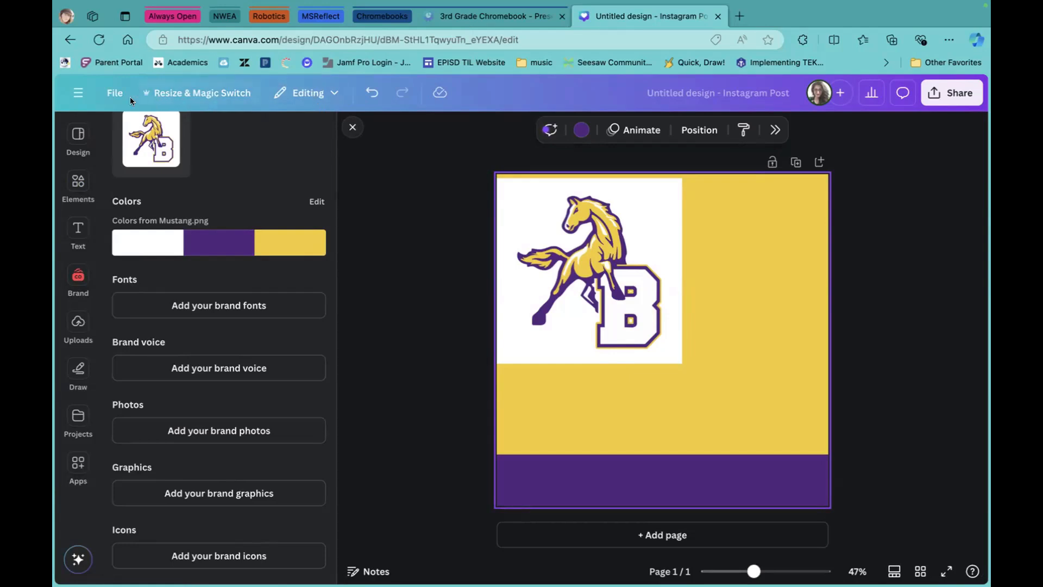
click(77, 93)
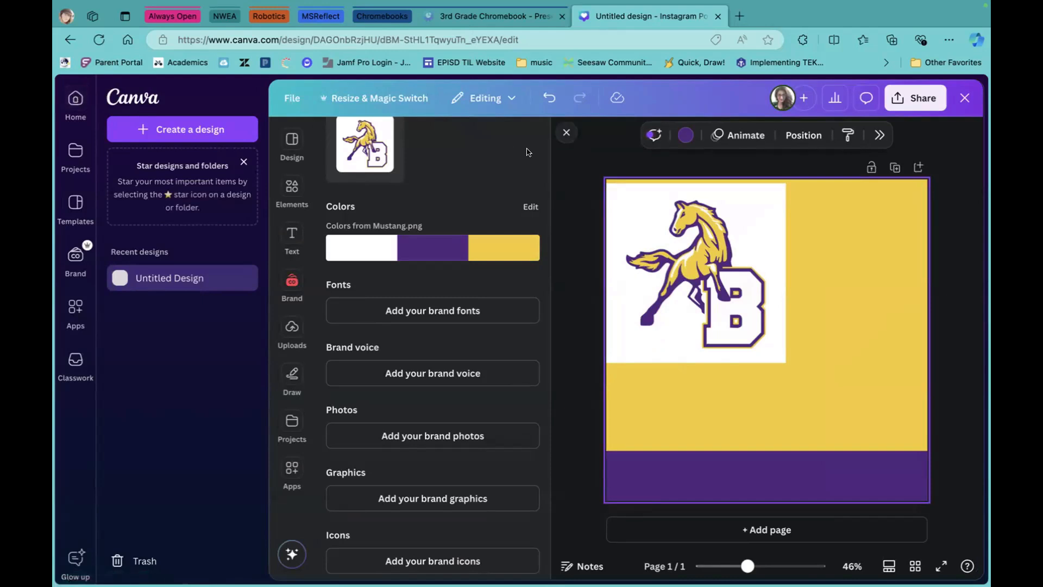
Close the Brand side panel to show the yellow-and-purple post in full.
click(566, 137)
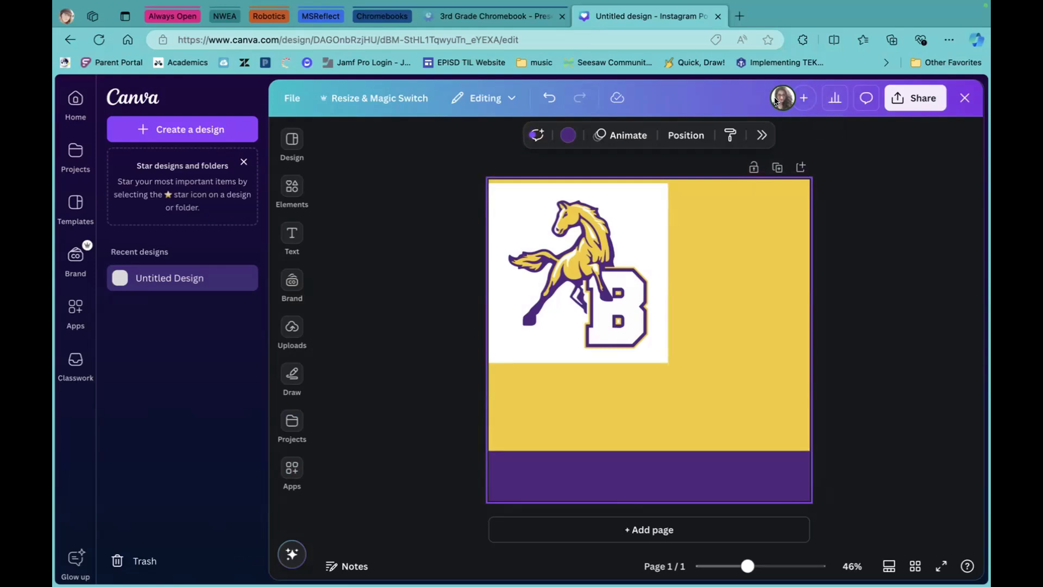
Invite a collaborator by e-mail with a pasted note, sharing the design.
click(803, 103)
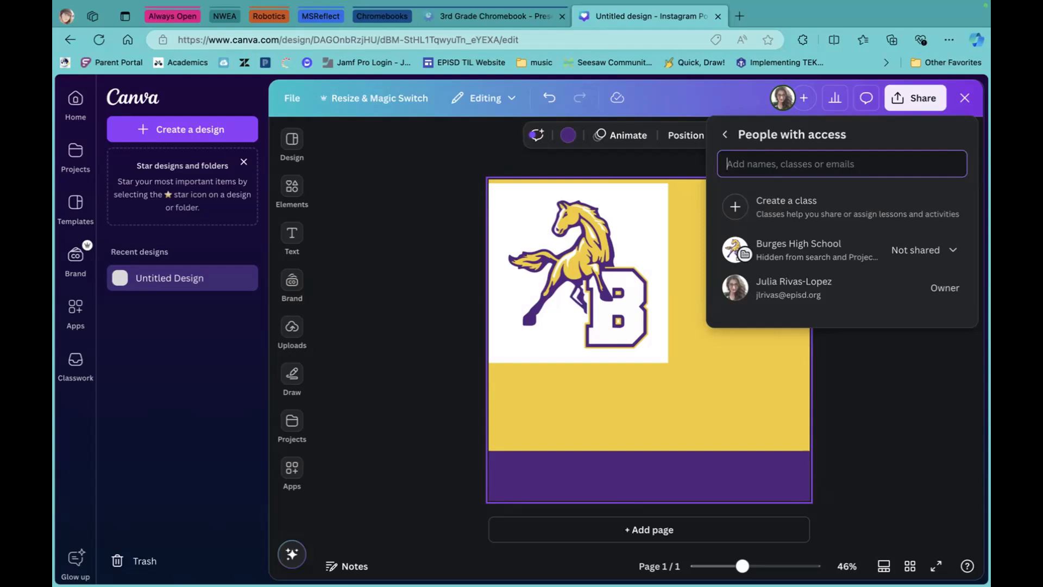
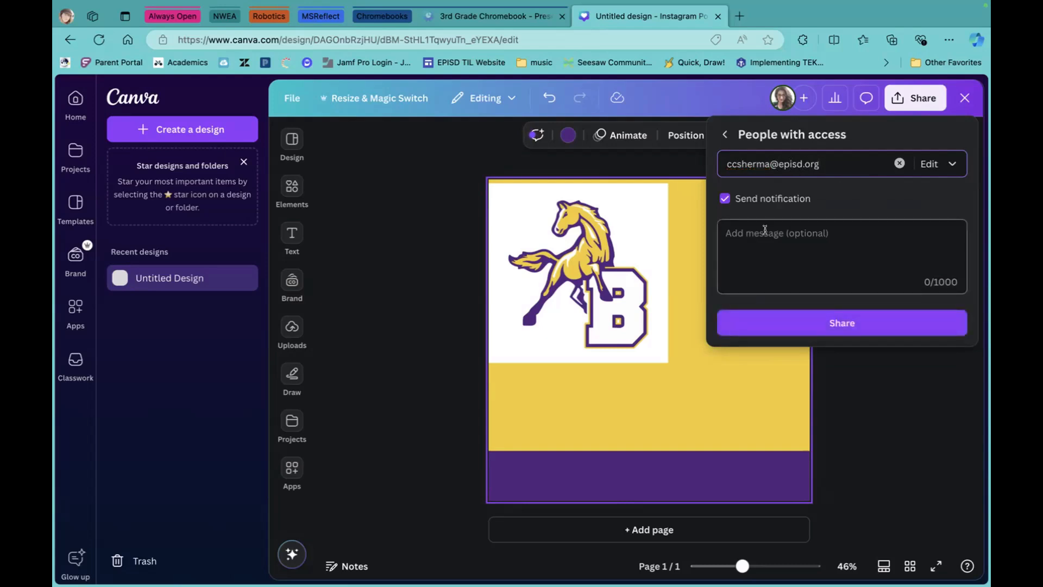
click(950, 165)
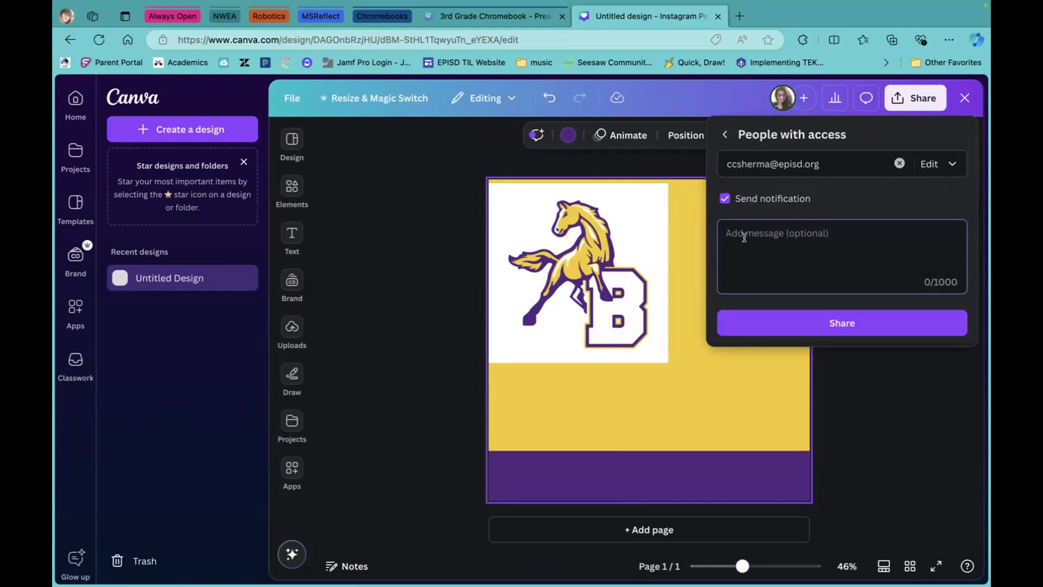
text(Here is the design to work on.)
click(851, 328)
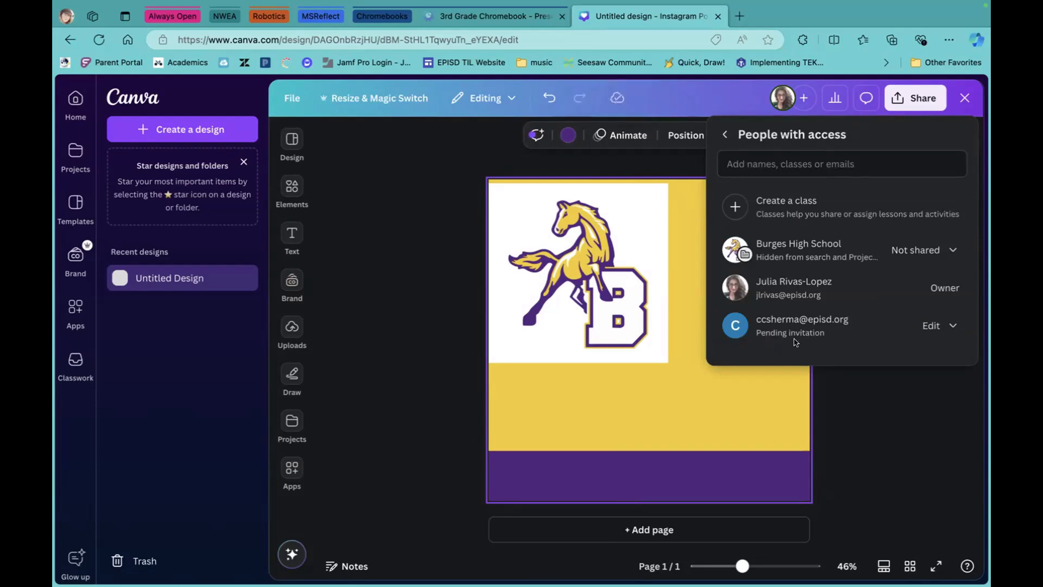
Check that the invitee has Edit permission, then close the sharing panel.
click(952, 325)
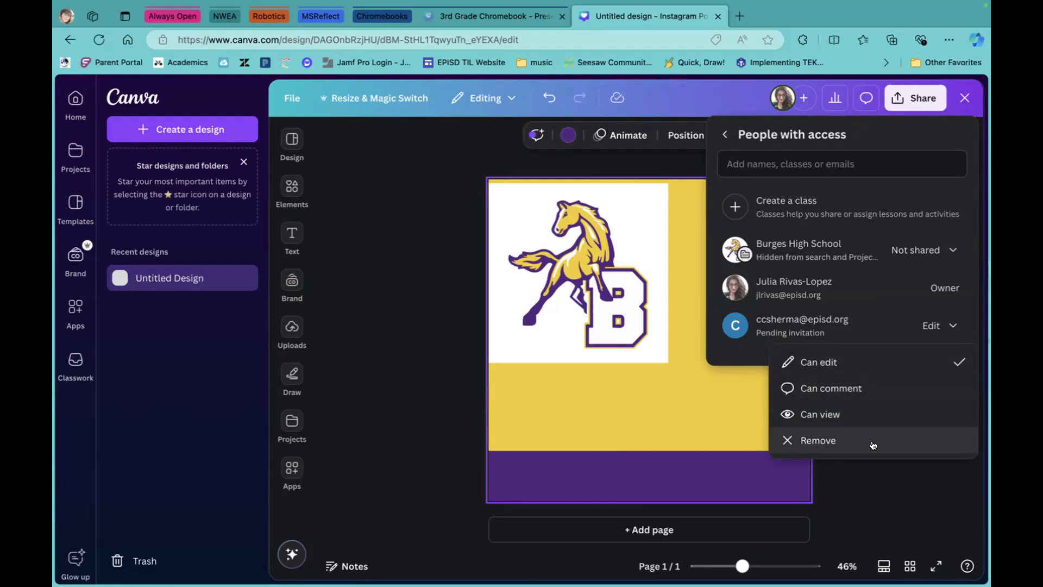
click(917, 478)
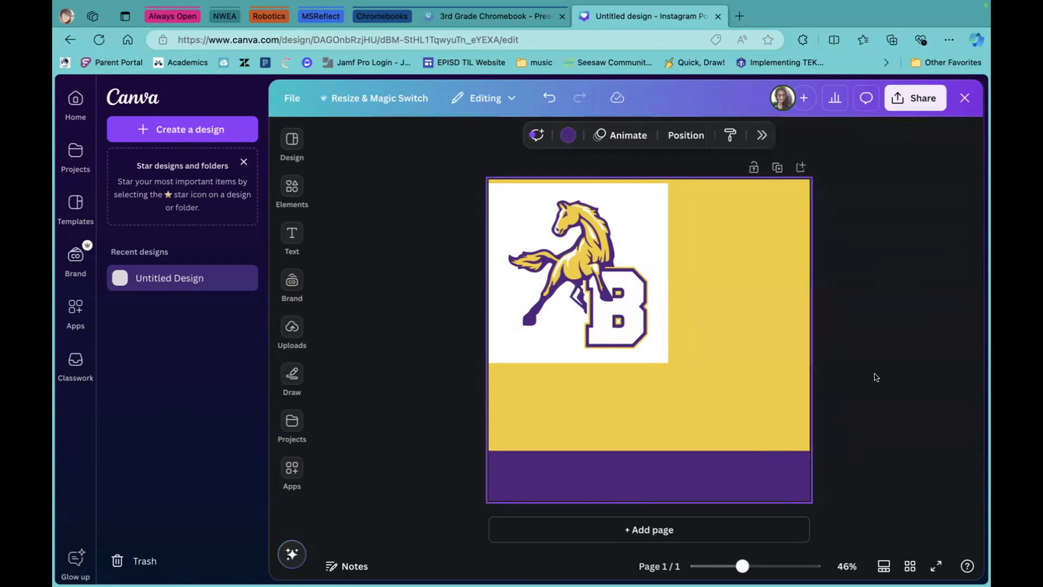
click(793, 105)
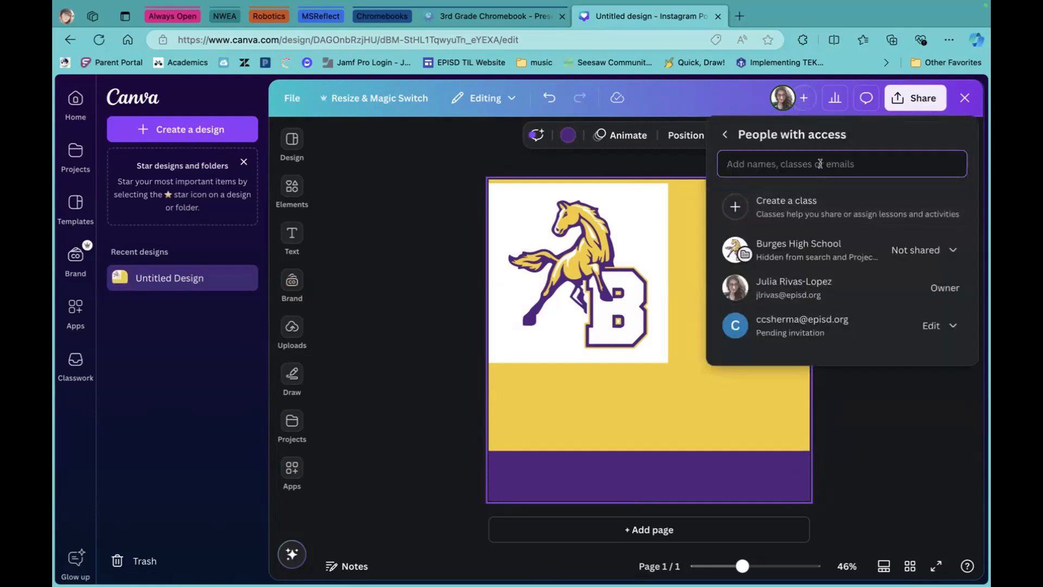
click(948, 329)
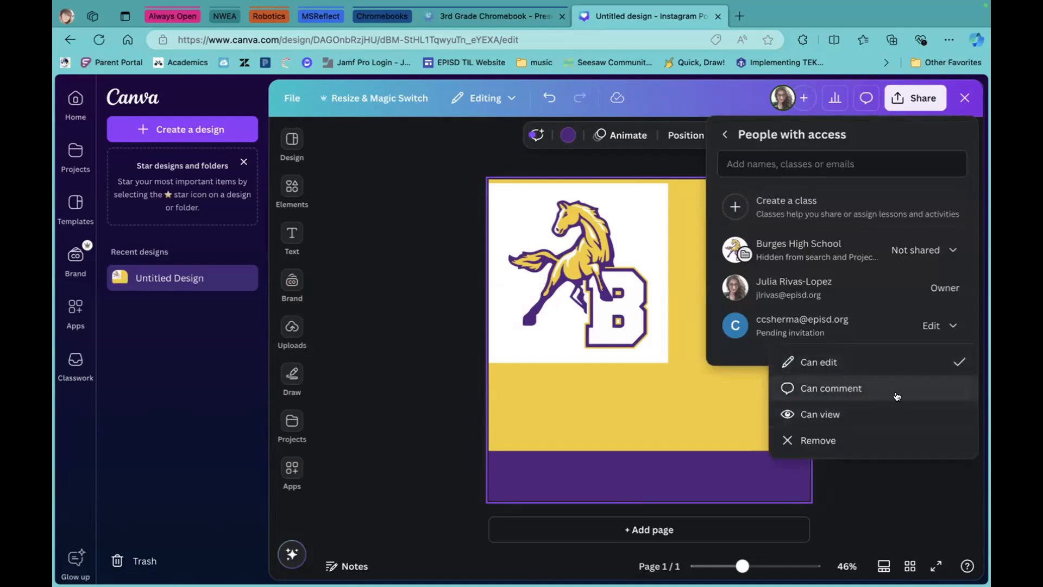
click(406, 329)
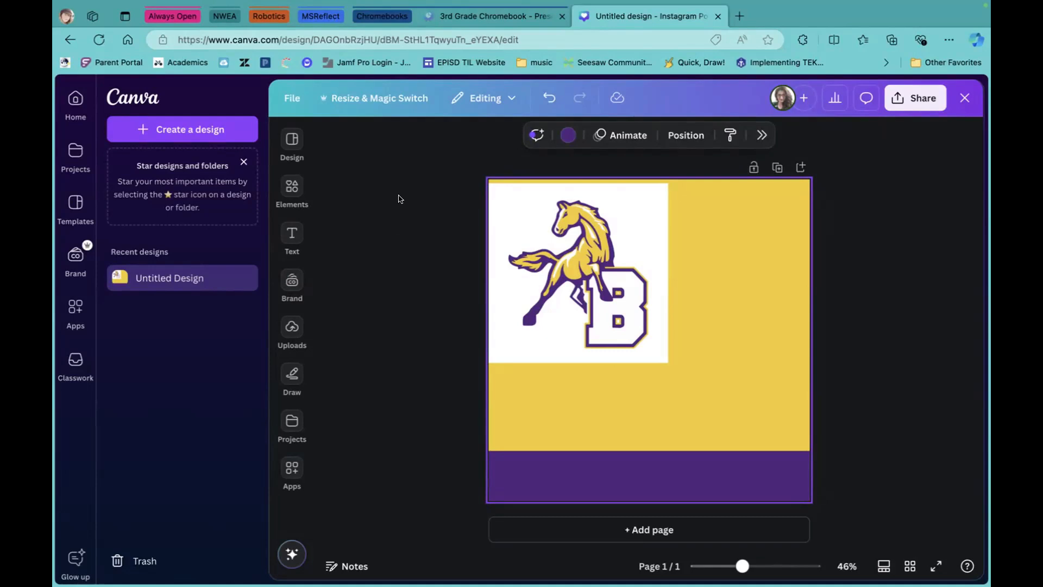
Open the Magic Switch Translate options and browse target languages without choosing one.
click(385, 99)
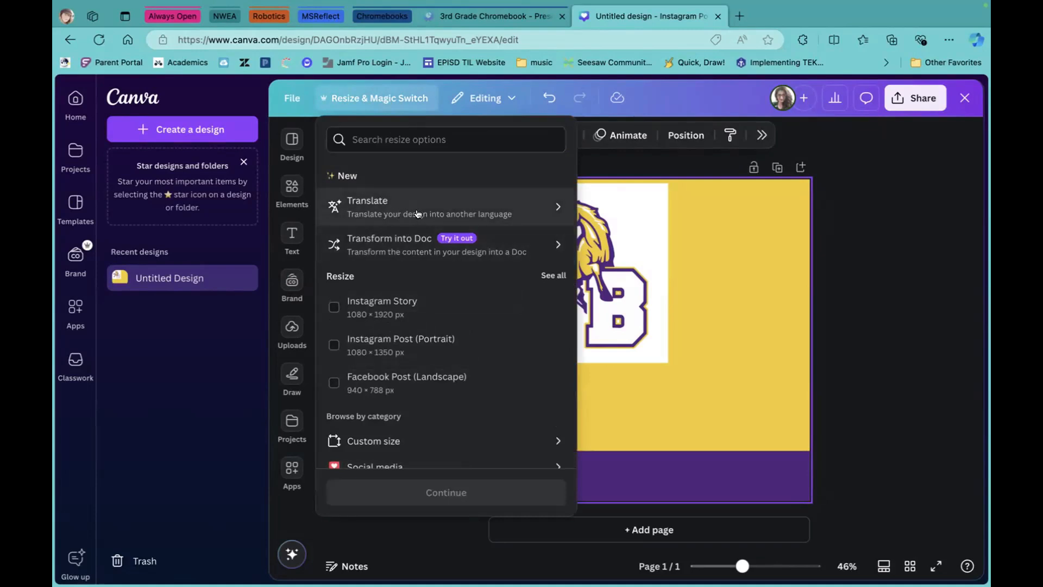
click(529, 212)
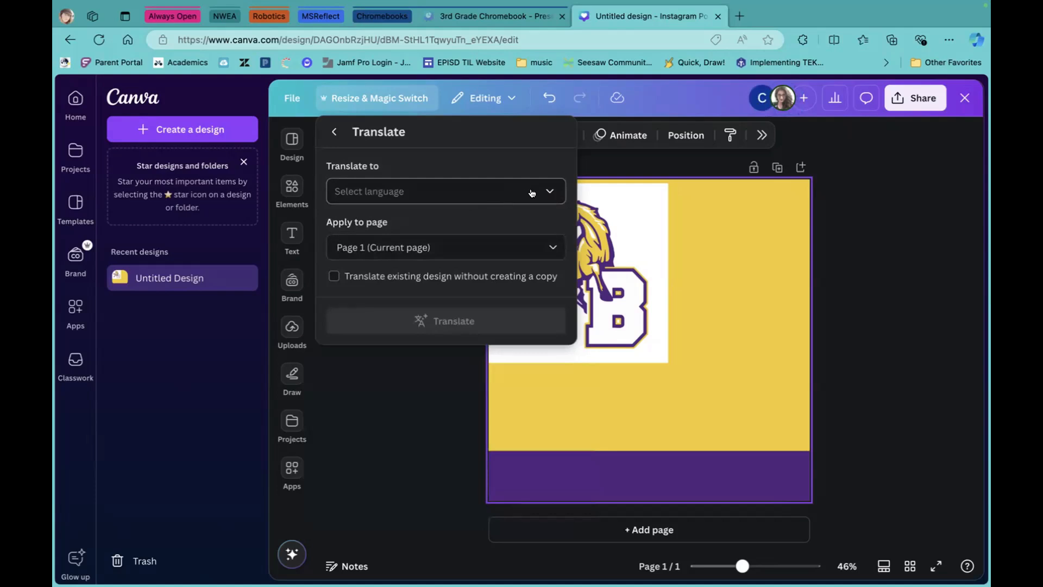
click(549, 192)
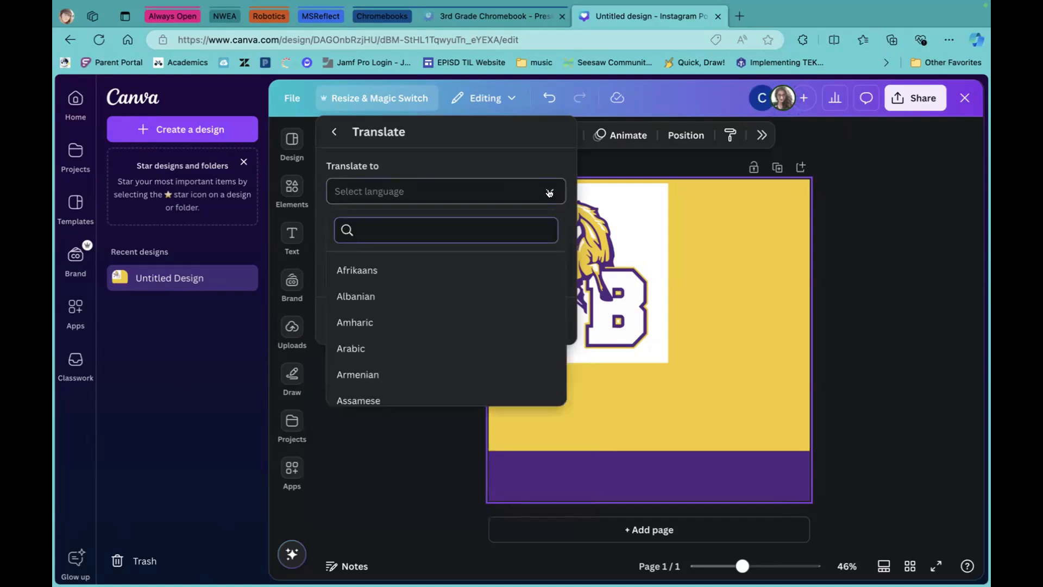
scroll(497, 317, down, 10)
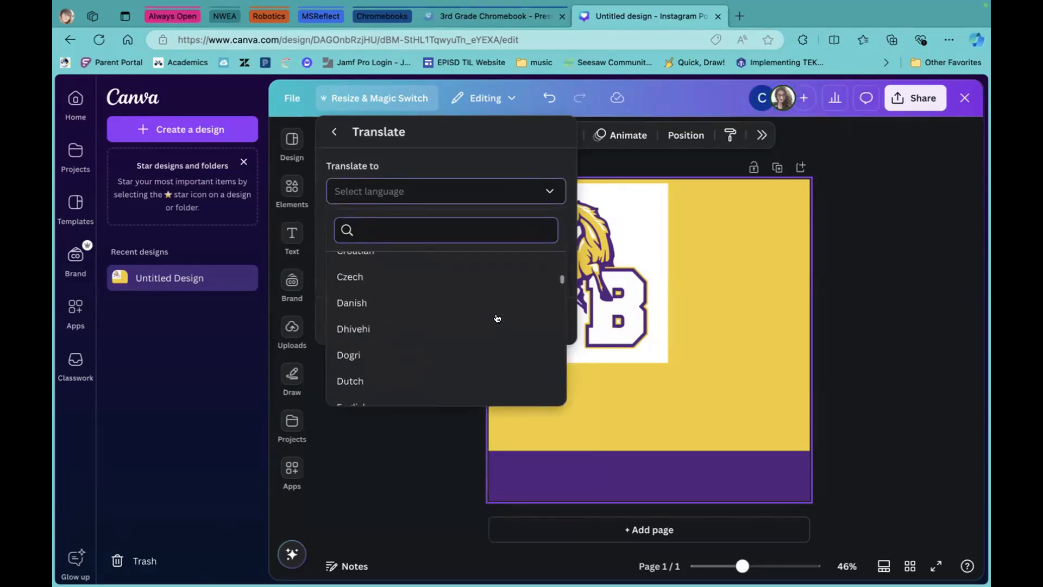
scroll(496, 316, up, 10)
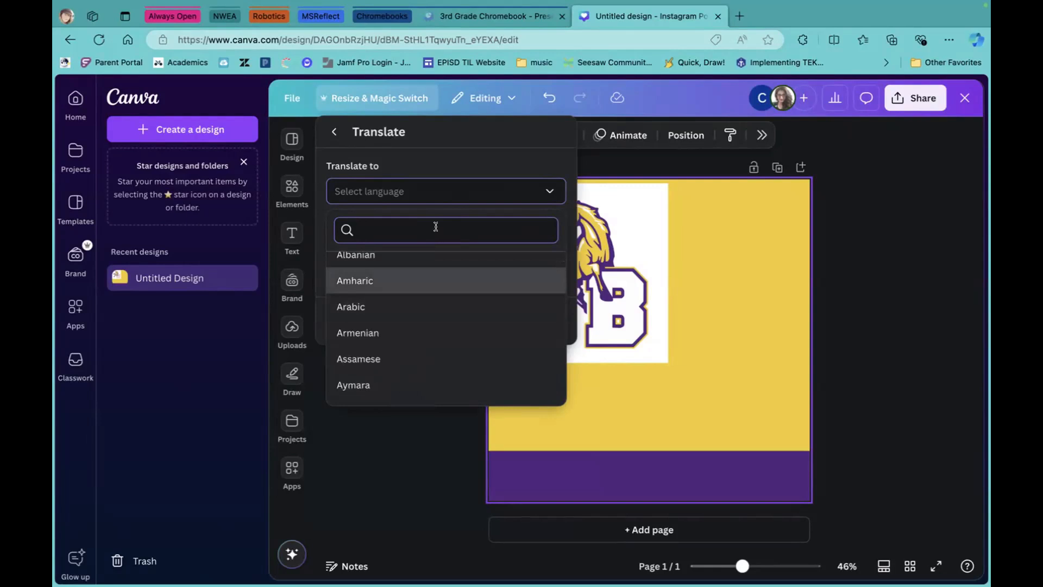
click(479, 163)
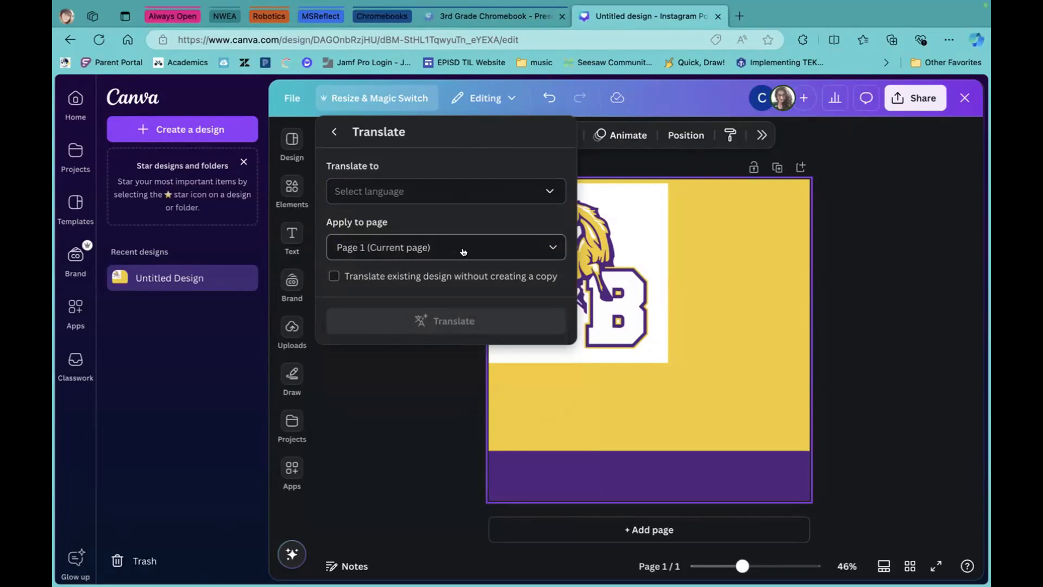
Toggle the translate-a-copy option back and forth, then return to the main resize options.
click(335, 282)
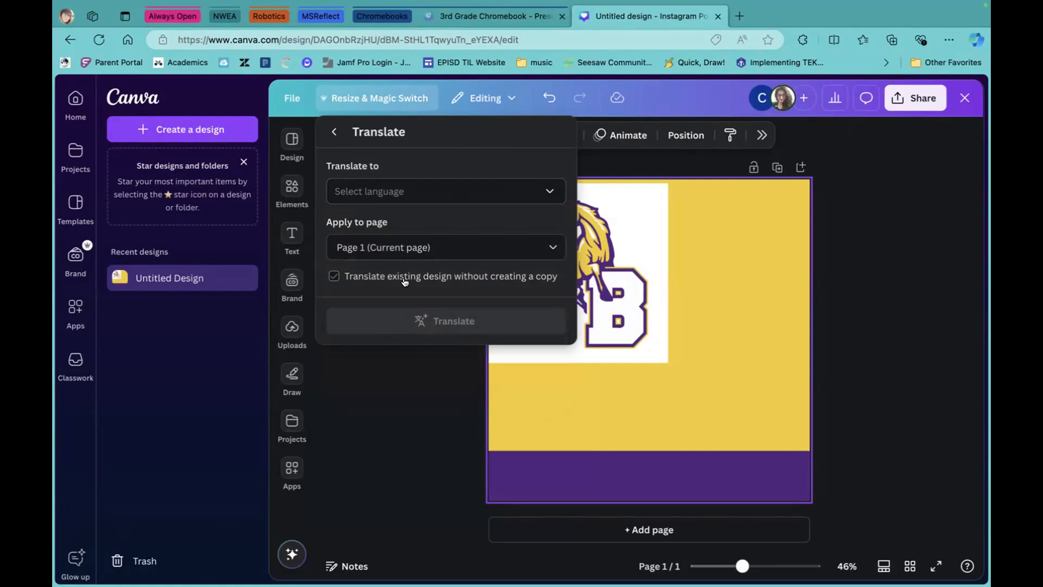
click(334, 276)
click(334, 276)
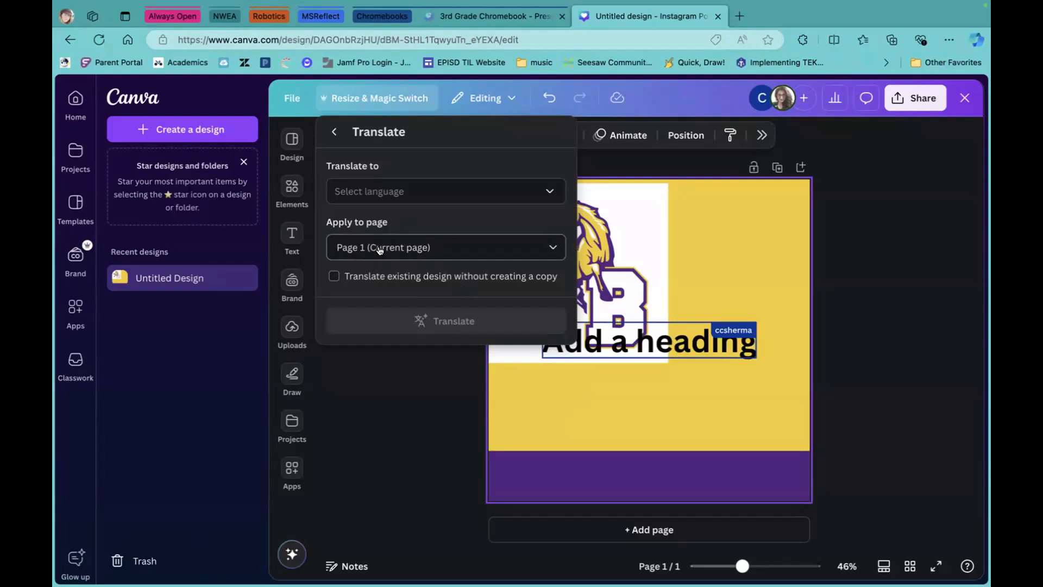
click(333, 277)
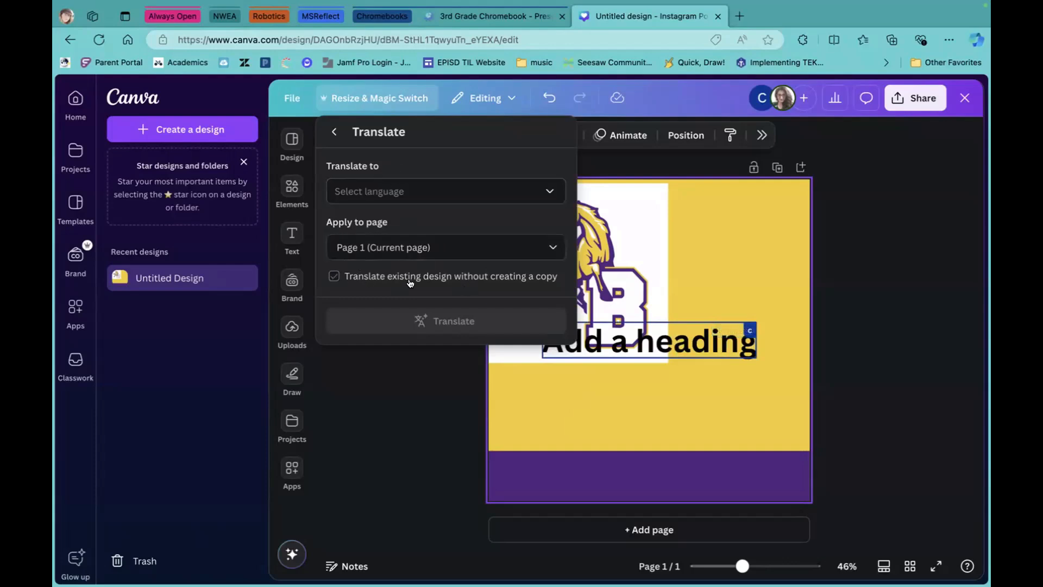
click(384, 280)
click(334, 130)
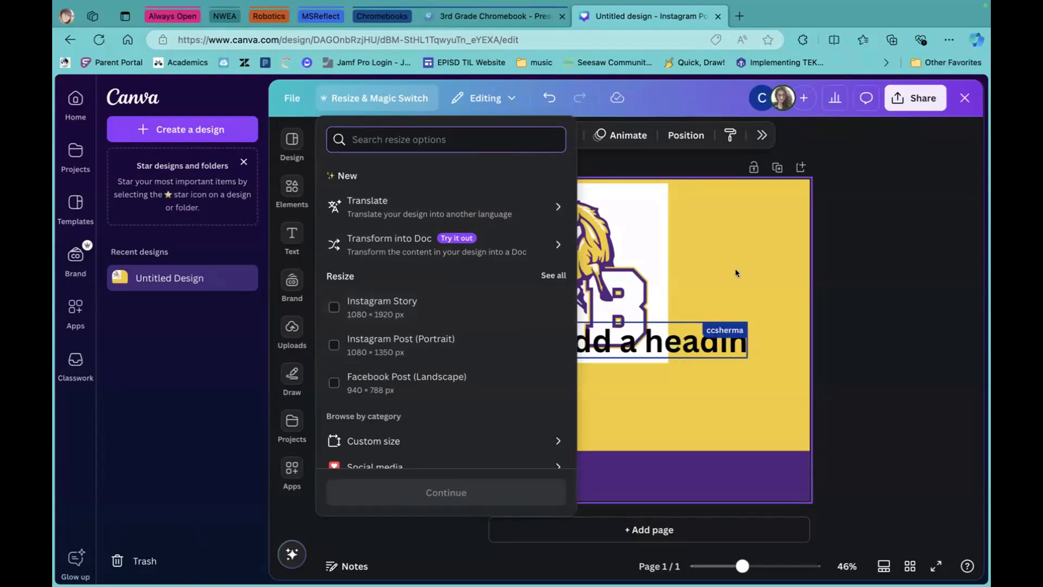
Preview a Facebook Post (Landscape) resize, then back out without resizing the post.
scroll(438, 353, down, 2)
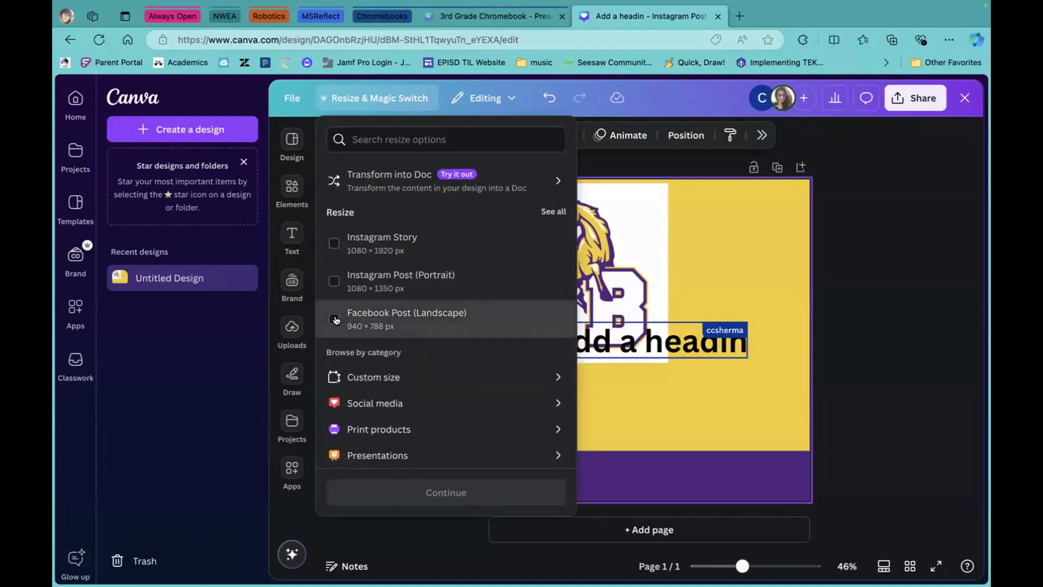
click(334, 319)
scroll(451, 344, down, 3)
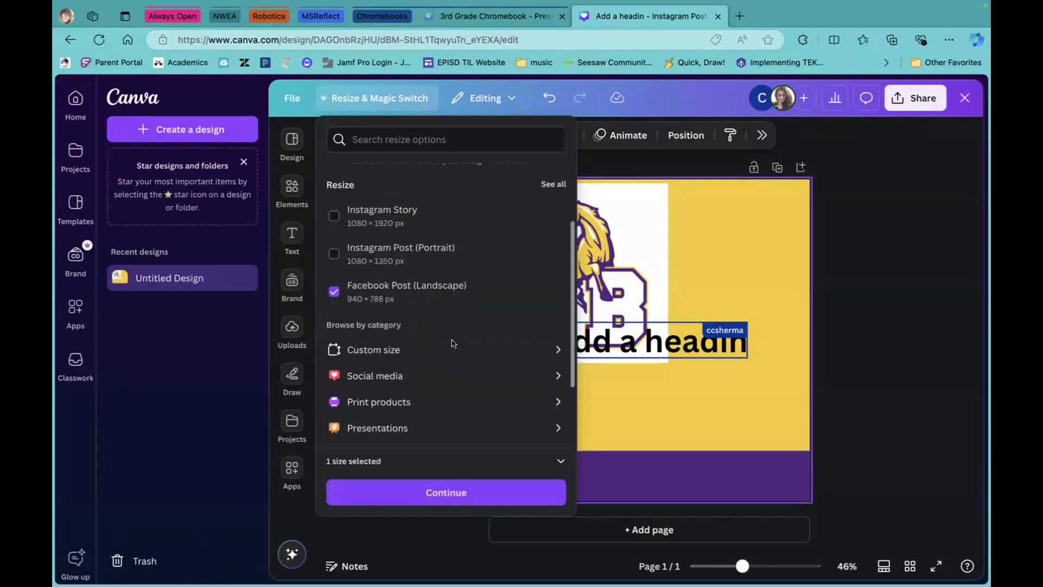
click(441, 492)
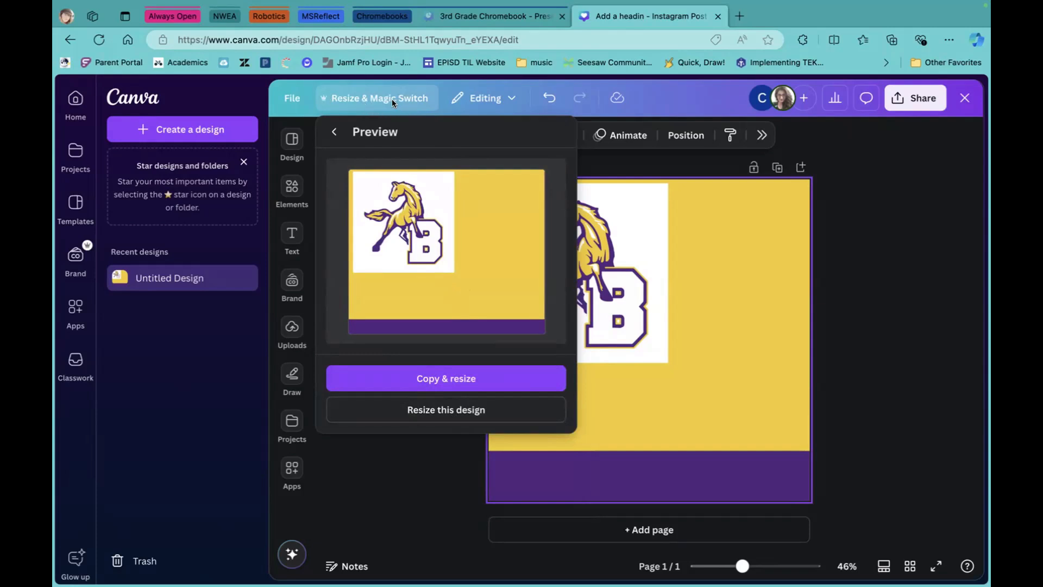
click(335, 132)
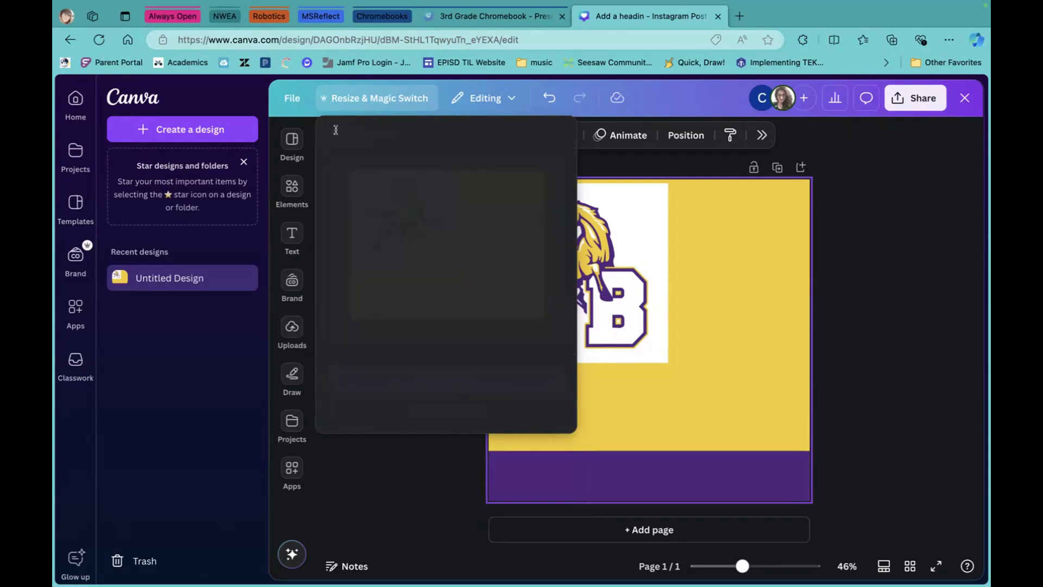
click(910, 324)
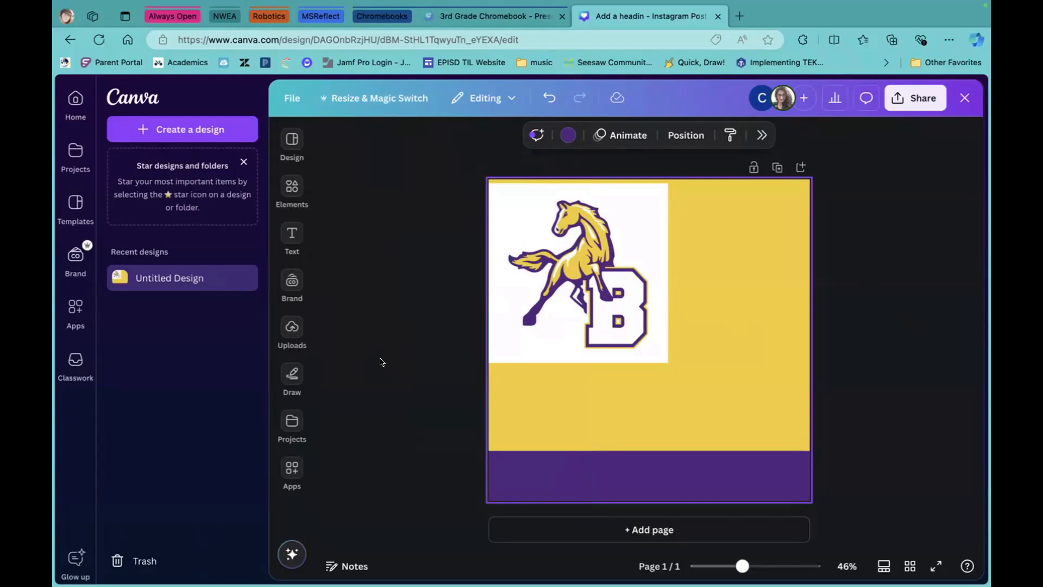
Use Magic Write's example prompt to generate five Twitter posts announcing an alarm clock app.
click(292, 233)
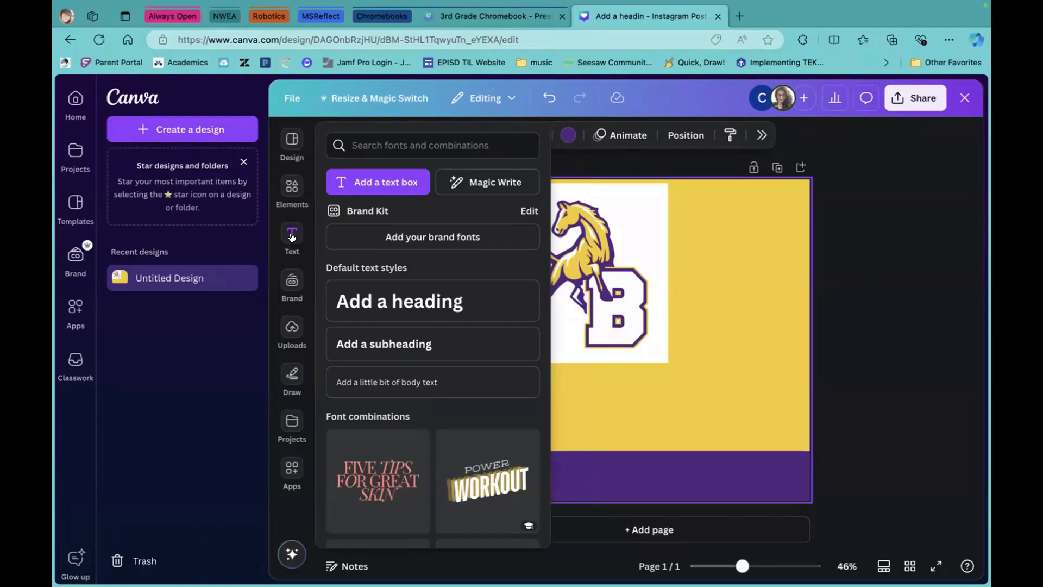
click(500, 182)
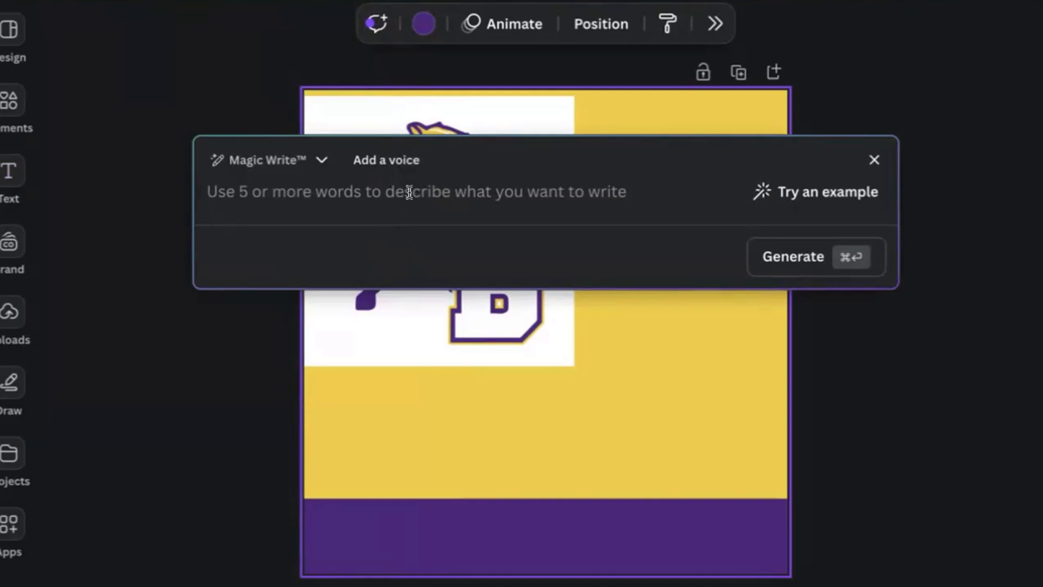
click(828, 194)
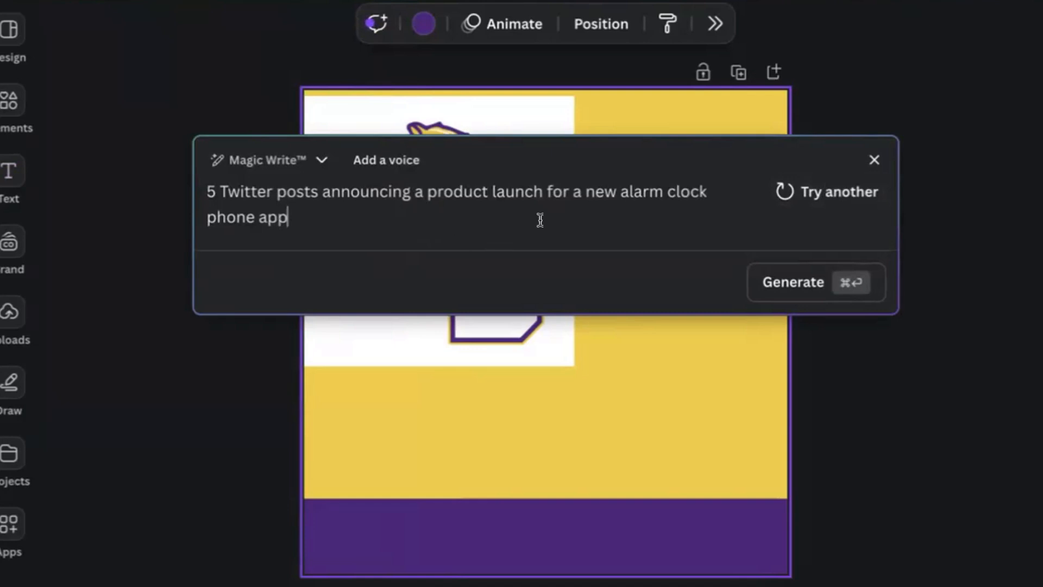
click(828, 285)
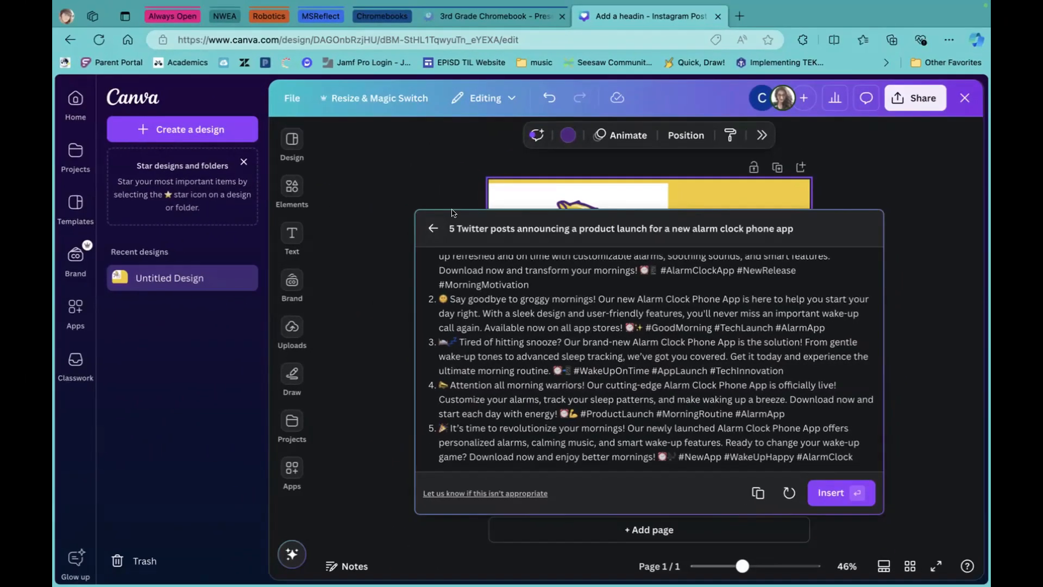
click(292, 234)
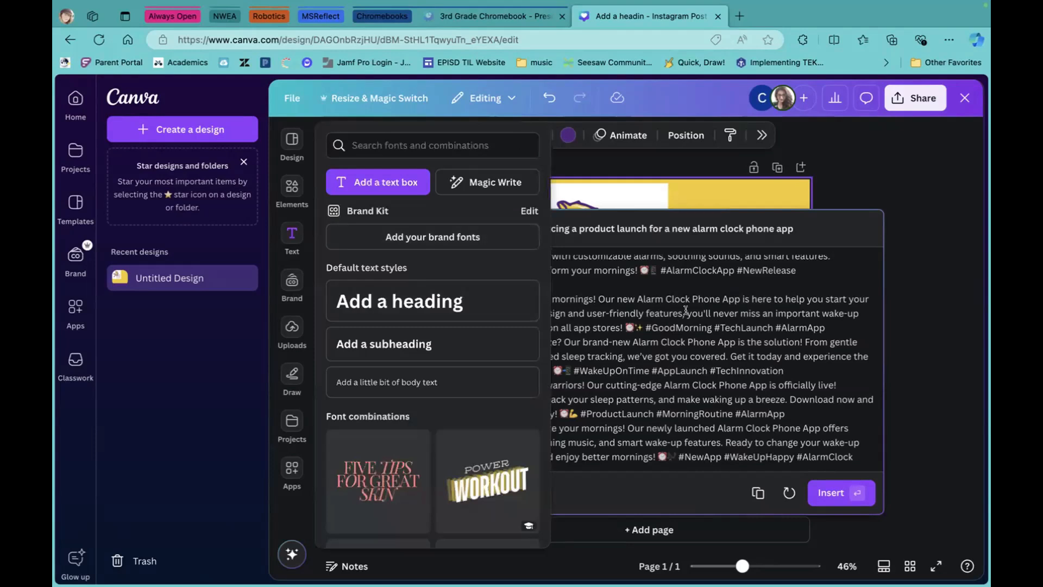
click(494, 186)
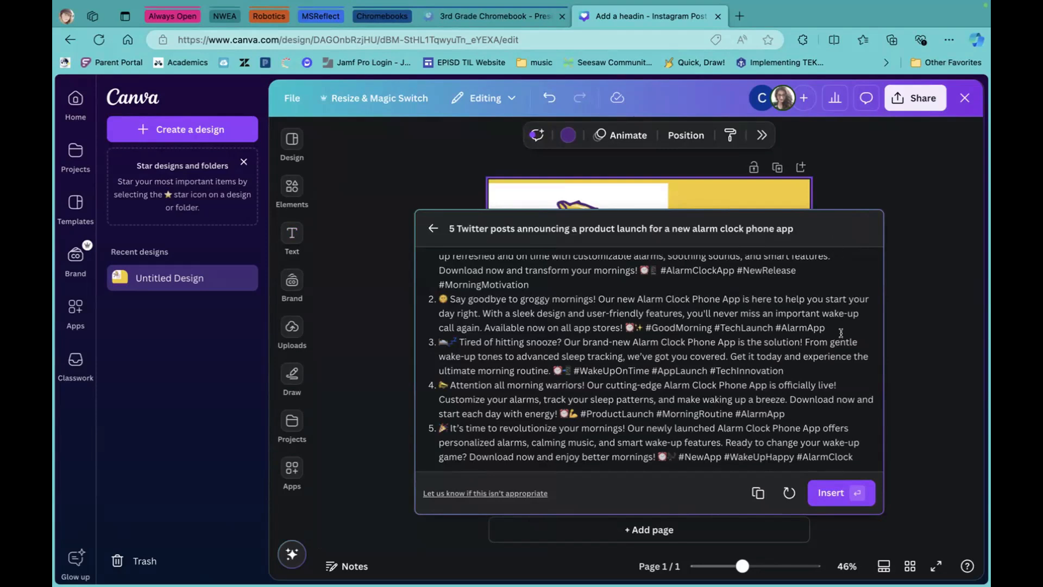
Insert the five generated posts and try the text box's more-options and comment actions.
click(831, 490)
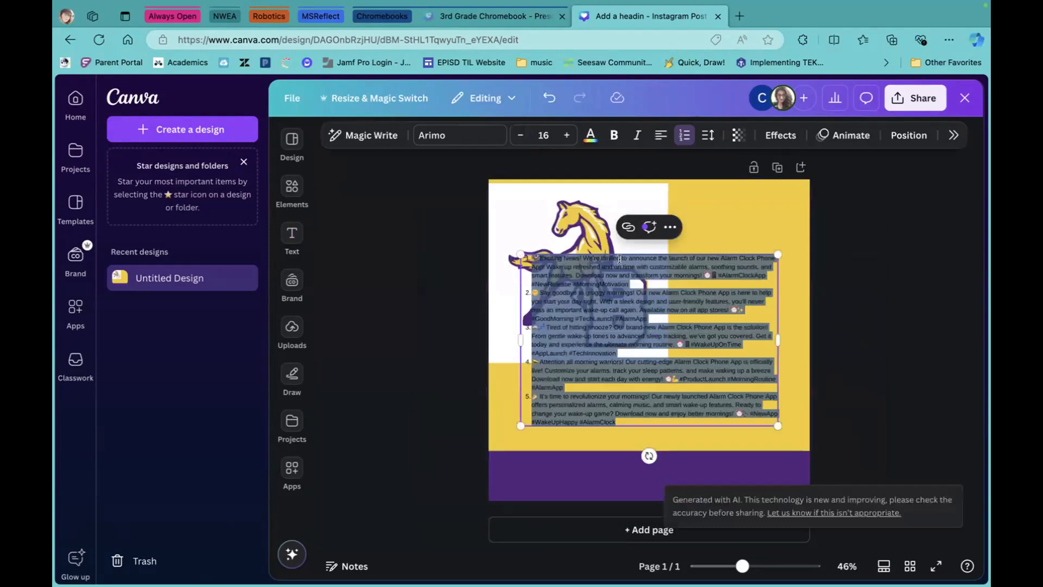
click(668, 227)
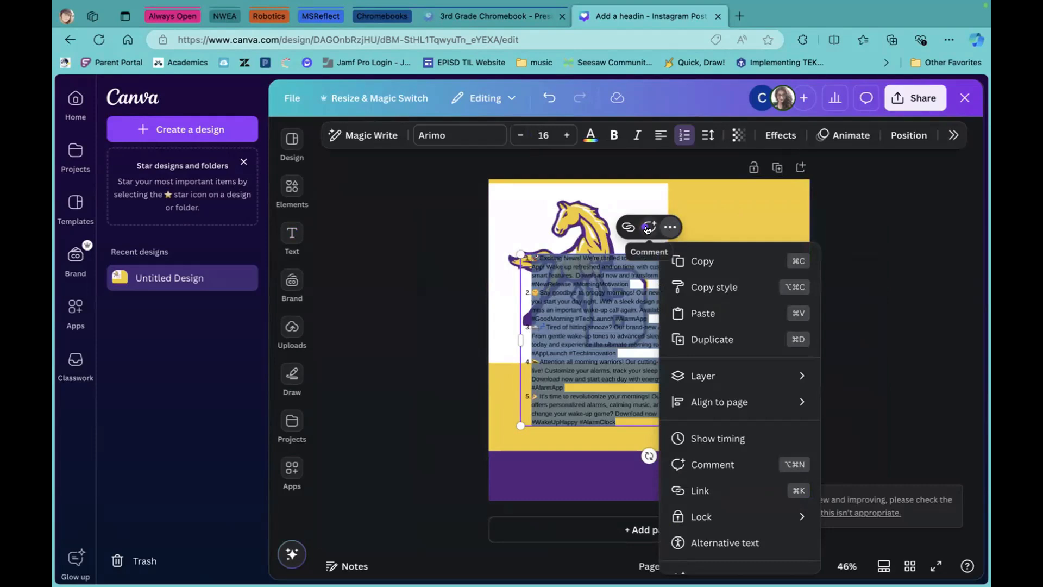
click(647, 228)
click(647, 226)
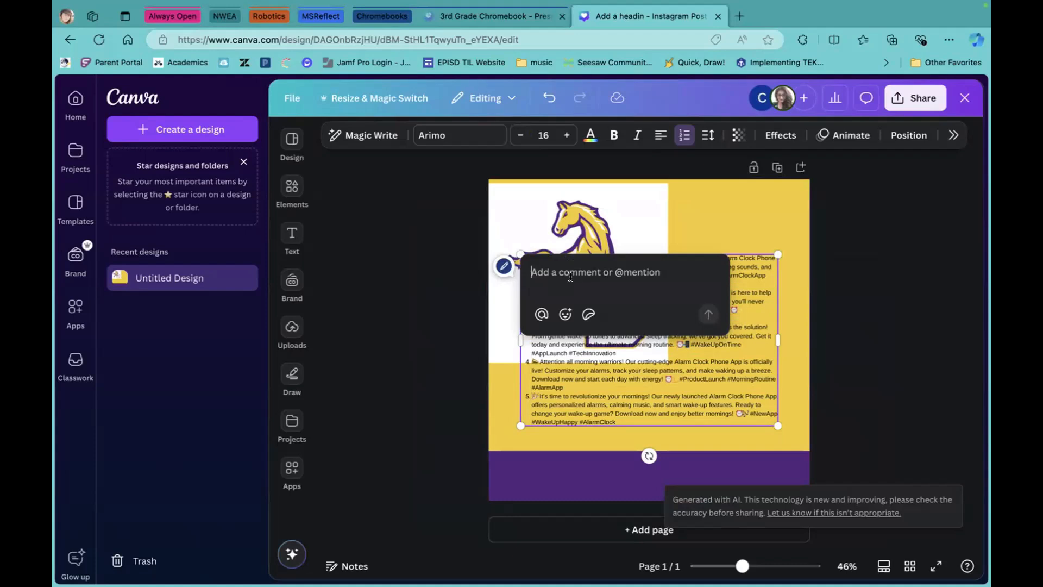
click(729, 225)
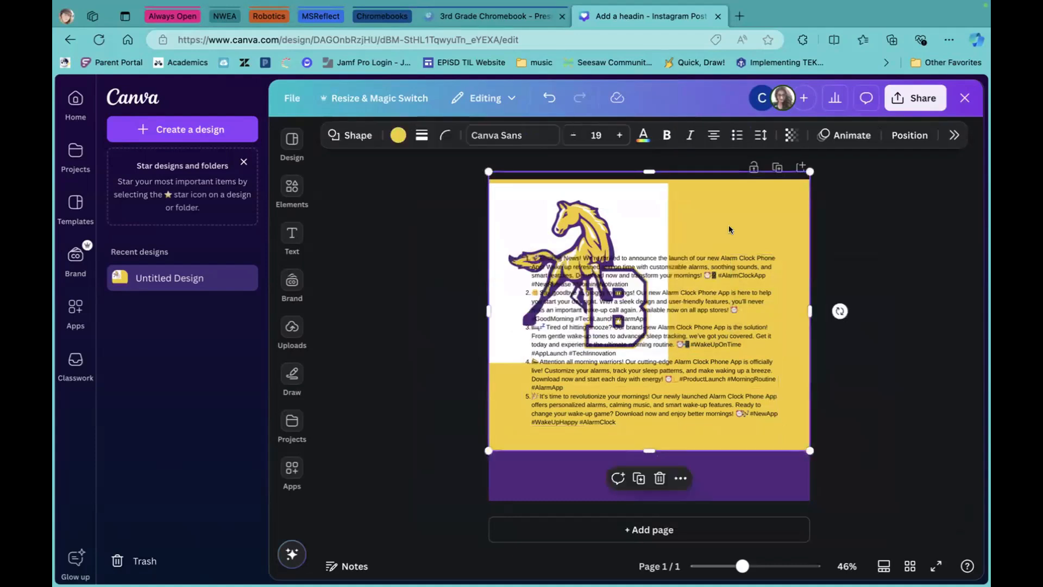
Select the posts box, horse logo and yellow background in turn, then briefly view the Apps panel.
click(701, 259)
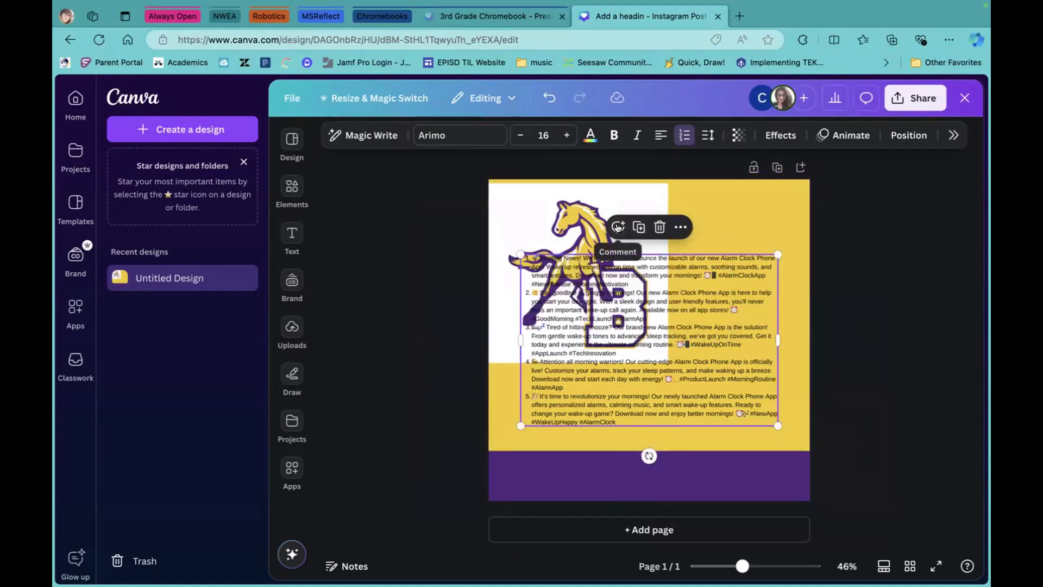
click(536, 209)
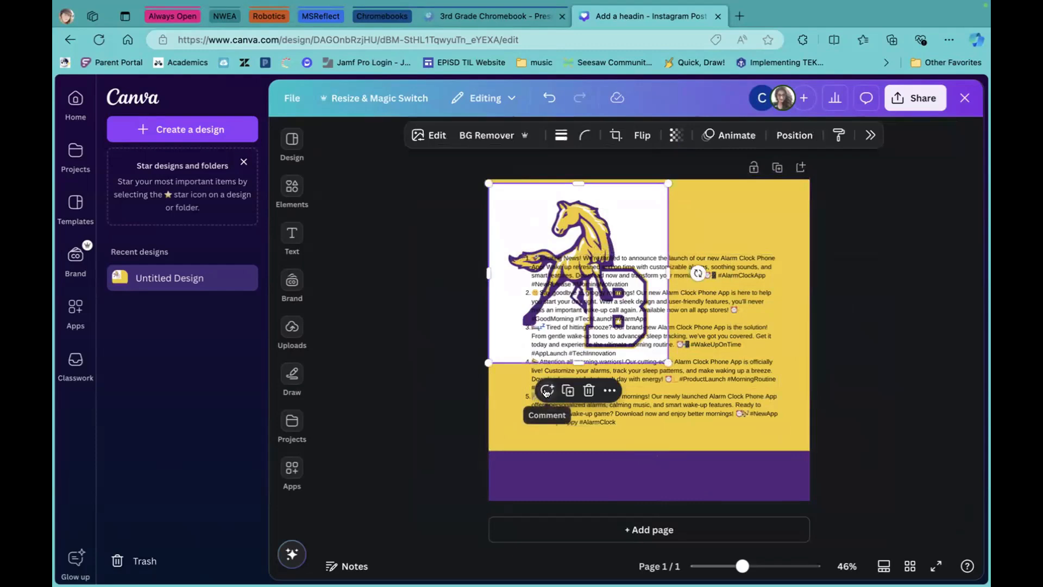
click(767, 221)
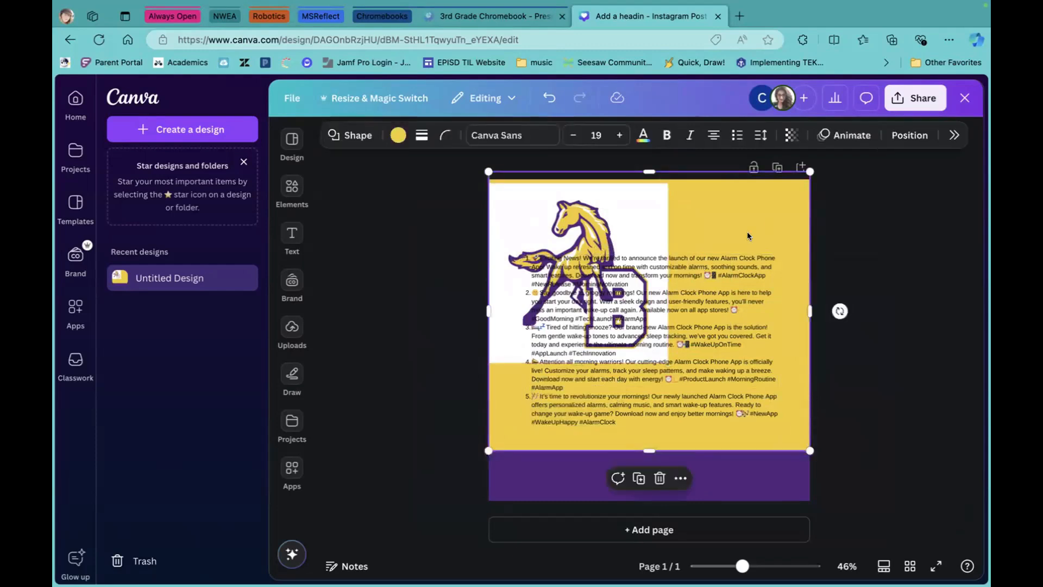
click(630, 224)
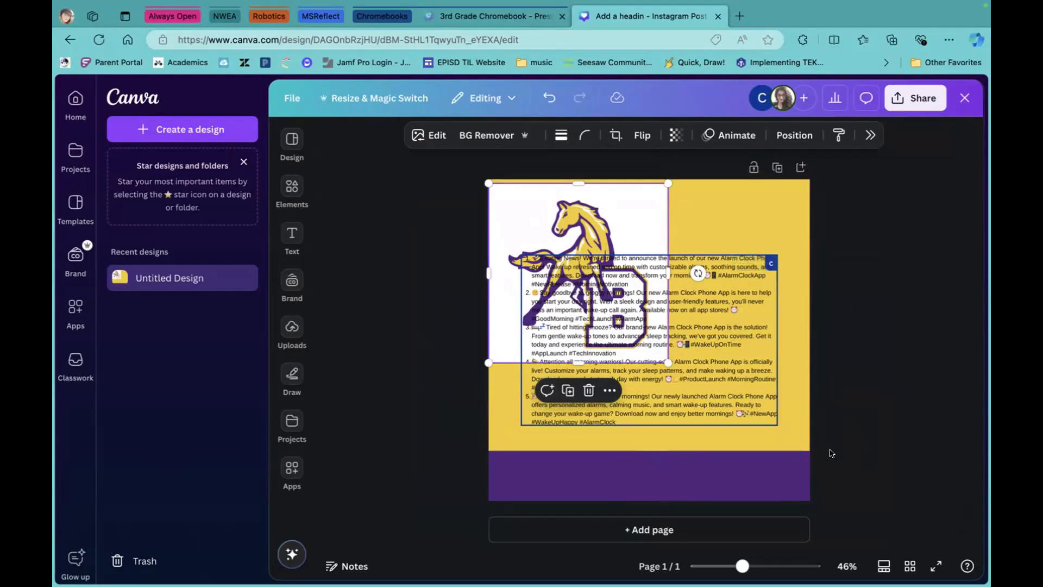
click(292, 473)
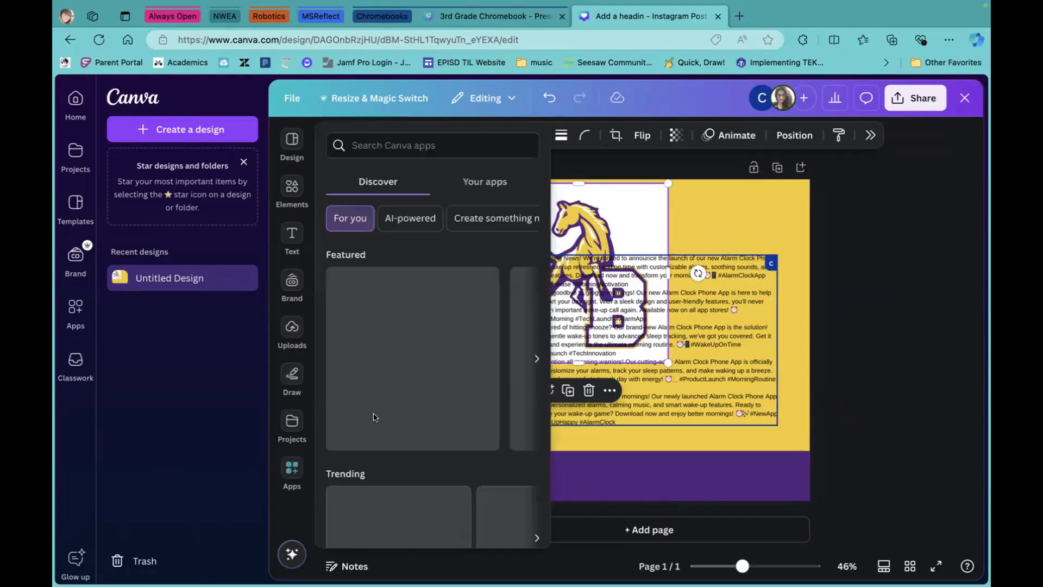
click(878, 302)
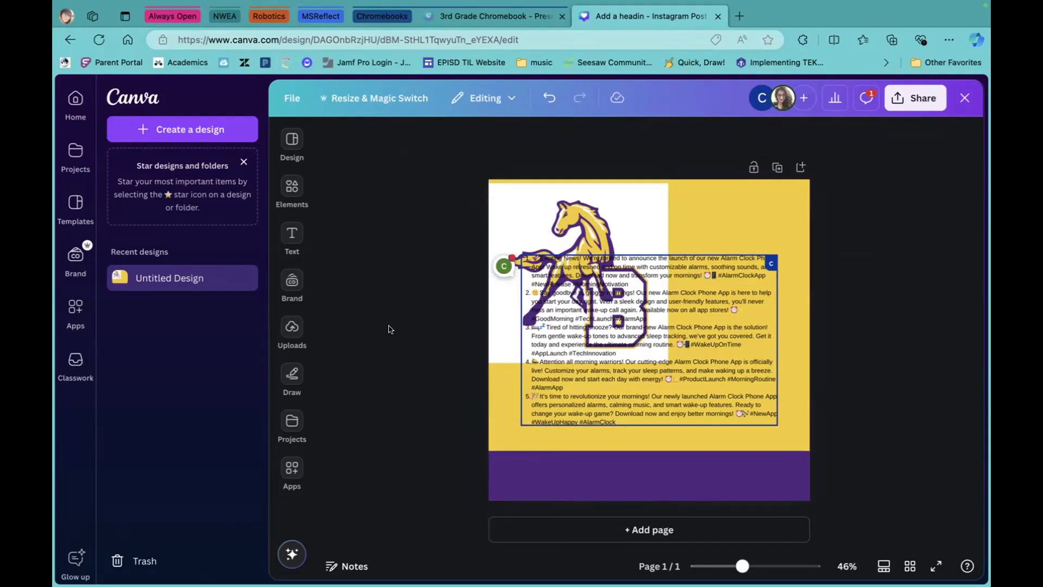
Drag the alarm-app posts text box down and left off the logo to remove it.
drag(637, 258, 342, 293)
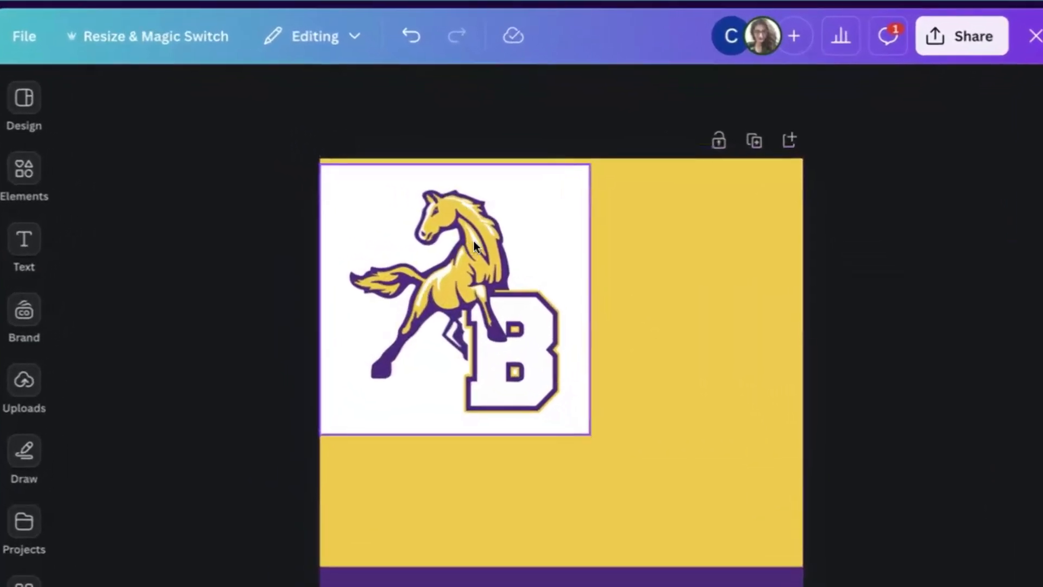
Strip the horse logo's white background with BG Remover and move it right and down.
click(591, 238)
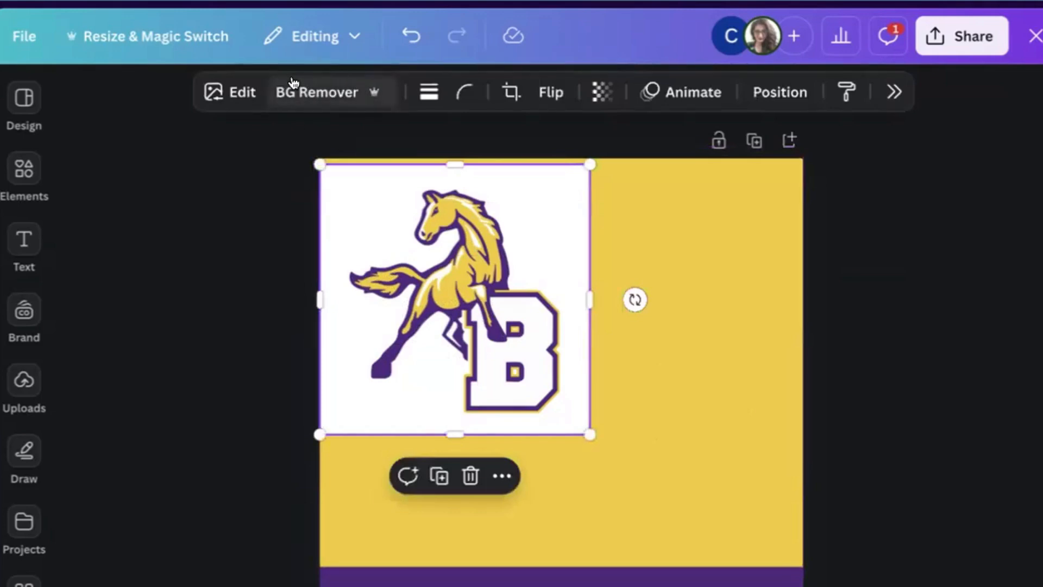
click(333, 95)
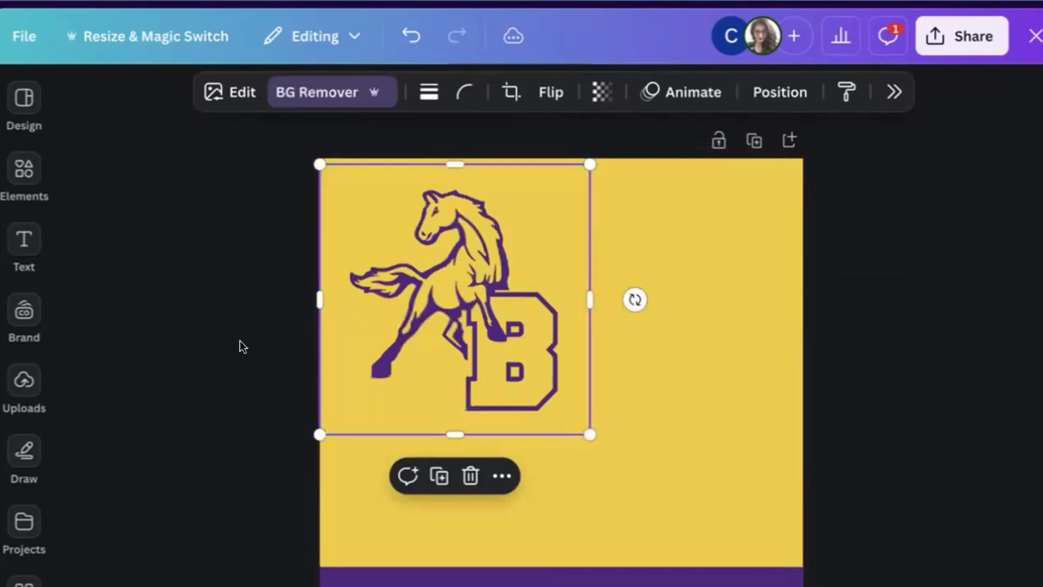
drag(492, 331, 574, 341)
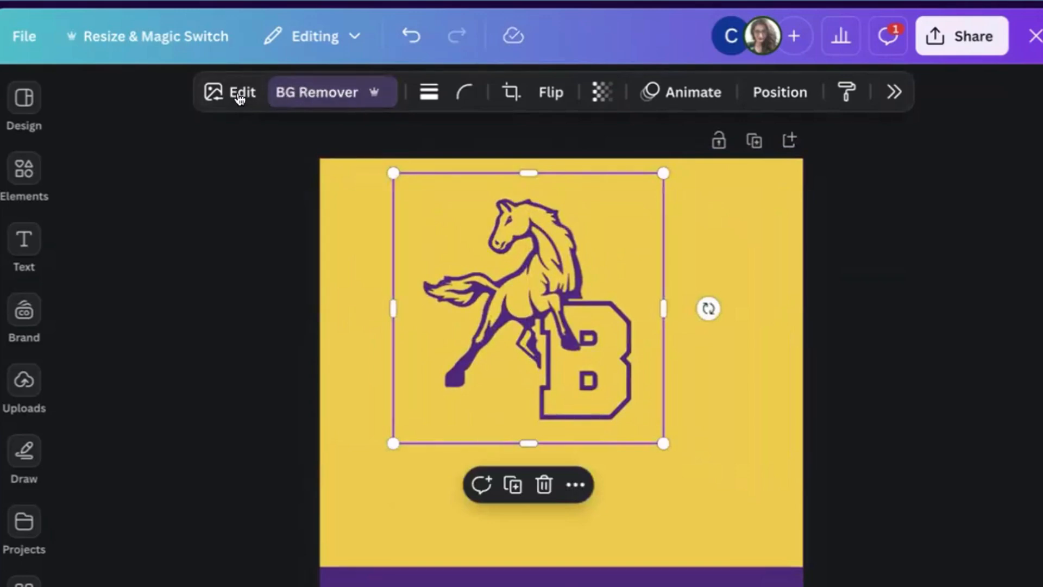
Switch to an enlarged Restore brush and restore the horse's chest, hip, shoulder, neck and face stripes.
click(238, 98)
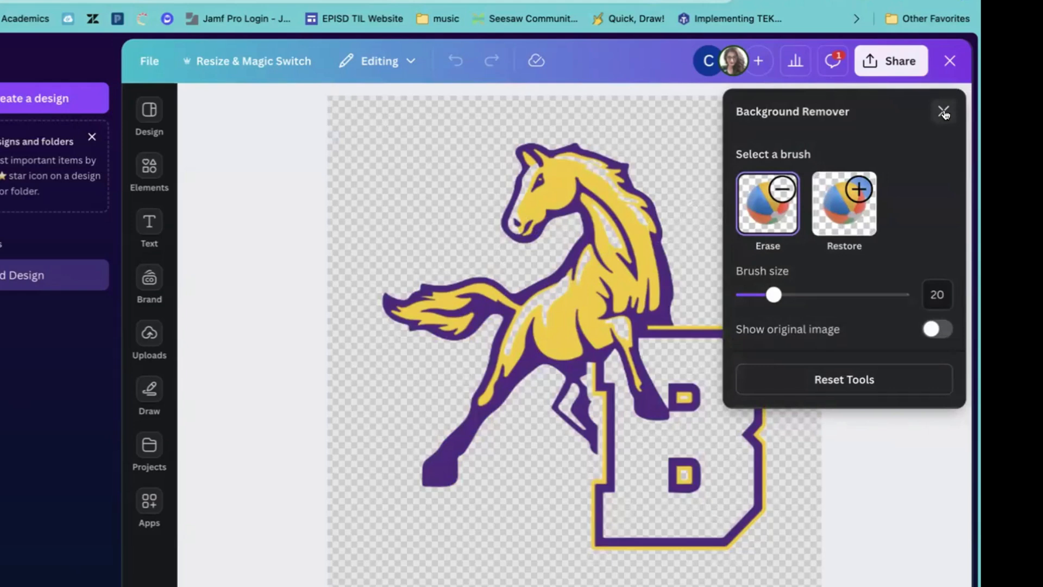
click(845, 207)
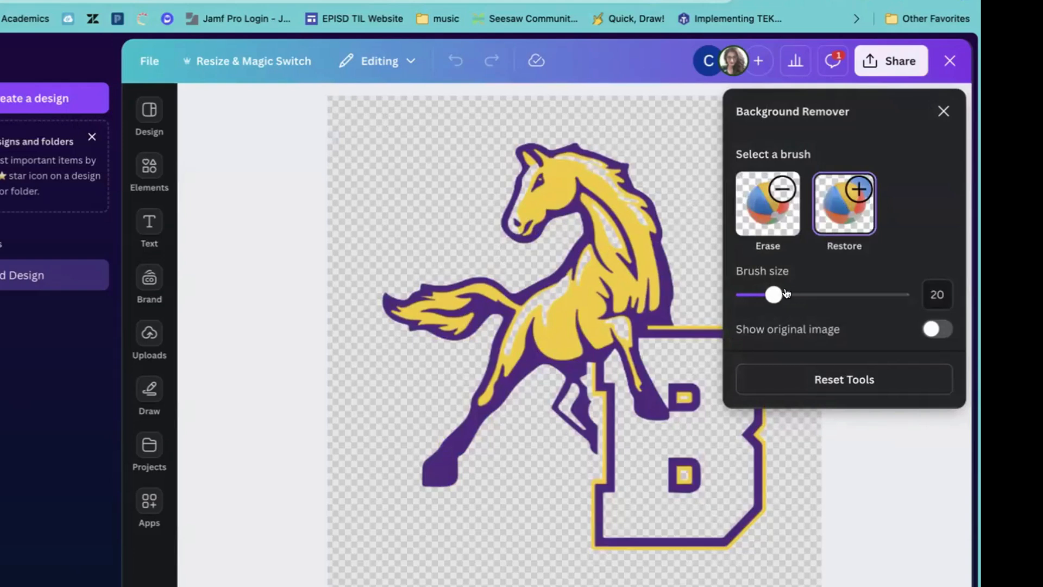
mouse_move(774, 295)
mouse_down()
mouse_move(794, 295)
mouse_move(780, 295)
mouse_up()
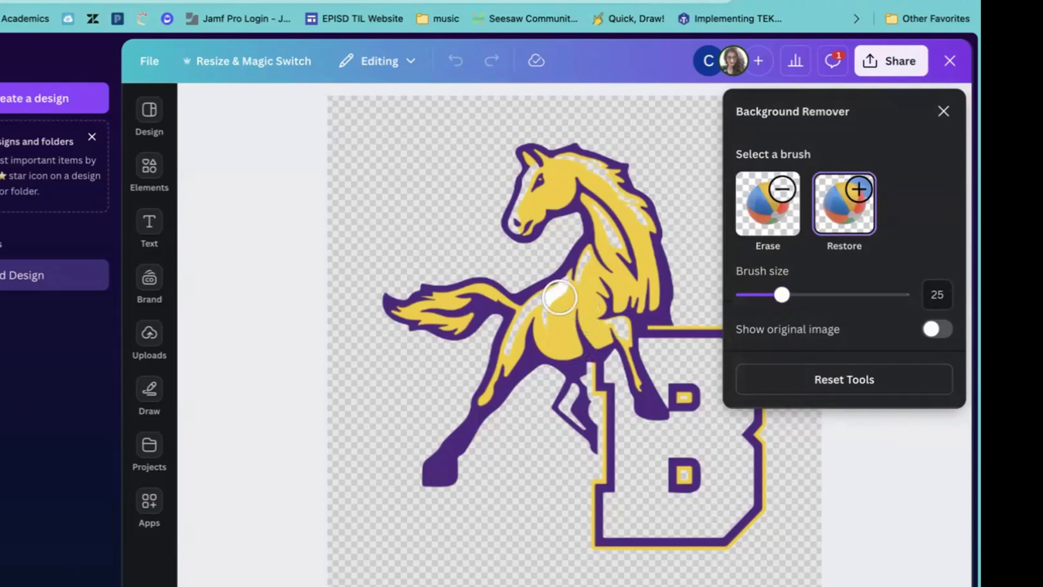
drag(560, 297, 523, 316)
click(516, 328)
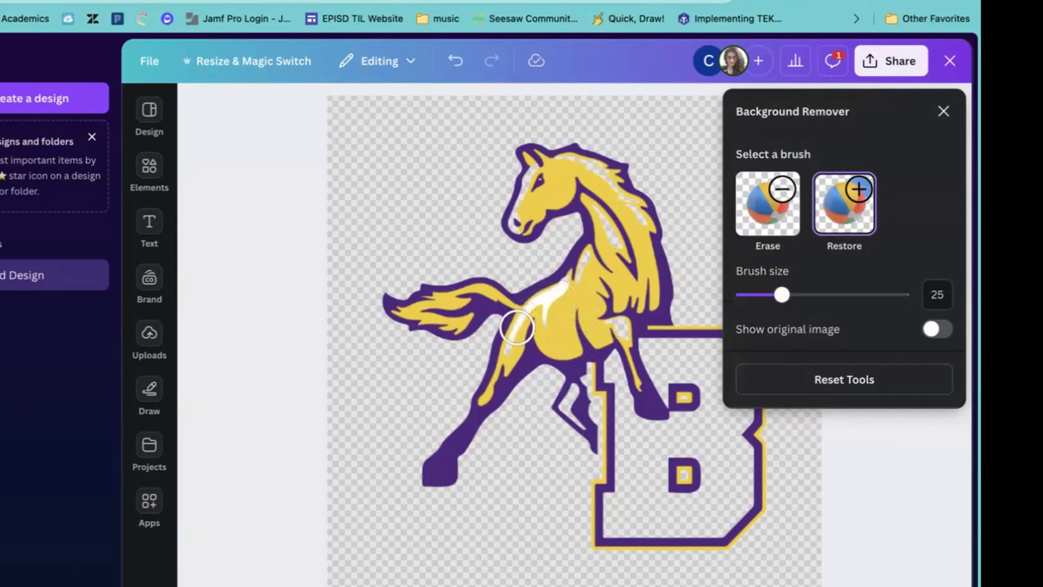
click(587, 263)
mouse_move(586, 263)
mouse_down()
mouse_move(607, 233)
mouse_move(600, 180)
mouse_move(598, 167)
mouse_move(572, 161)
mouse_move(639, 217)
mouse_up()
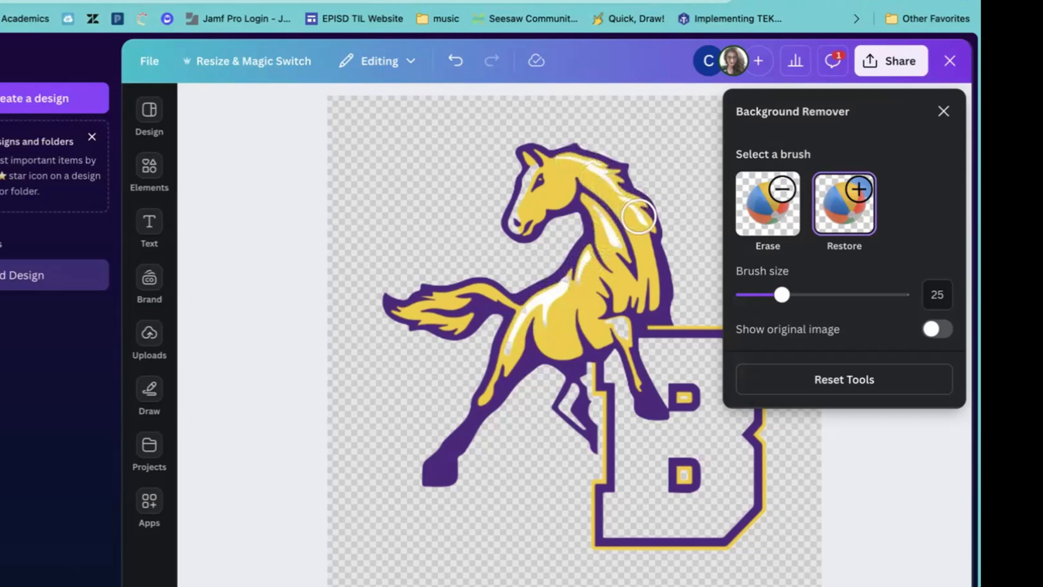
drag(526, 171, 530, 178)
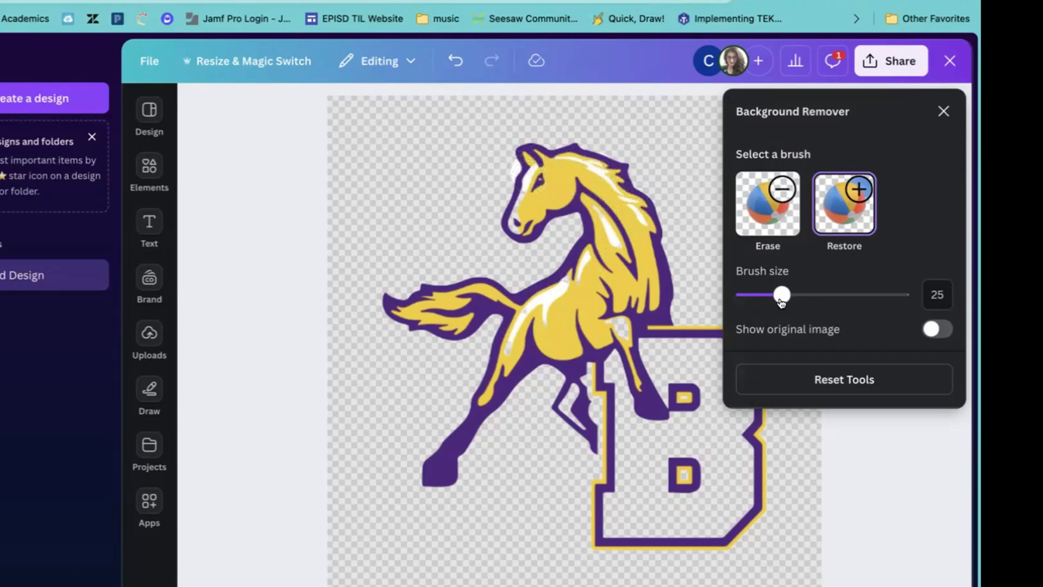
Undo the ear stroke, set the brush to 16, and restore the knee, legs and B's stem.
click(456, 61)
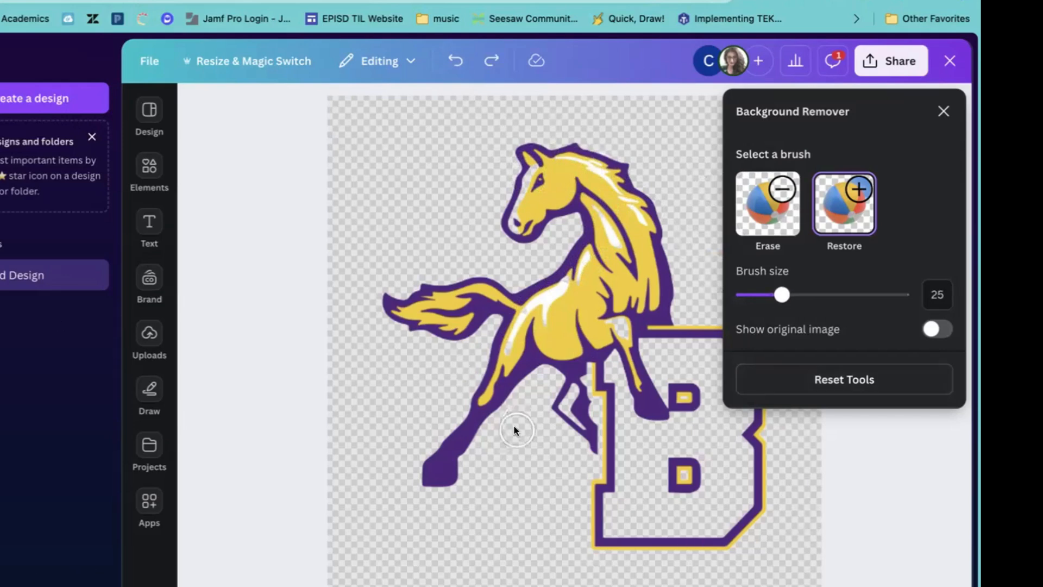
scroll(515, 430, down, 4)
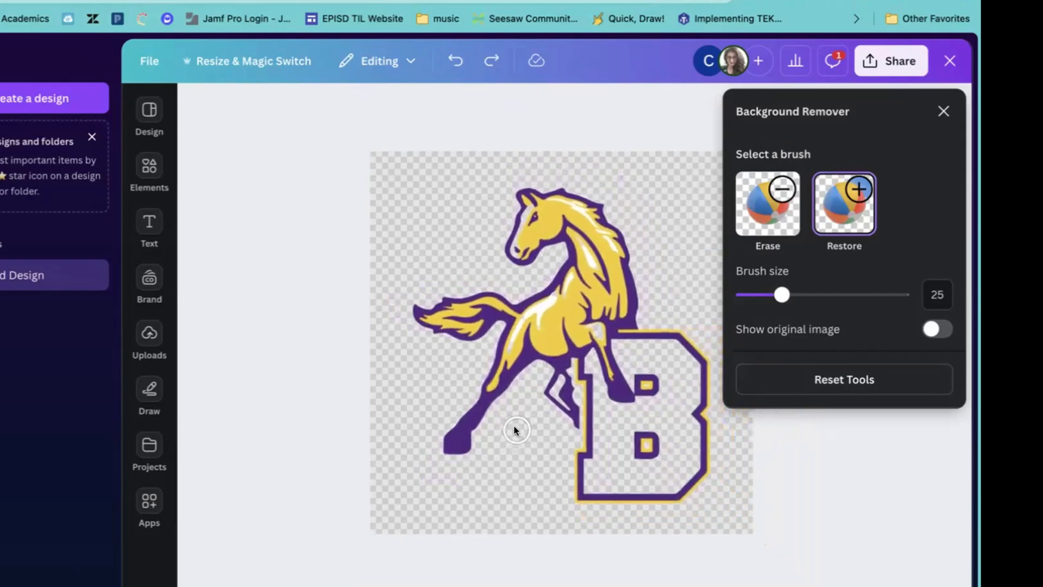
scroll(514, 429, up, 5)
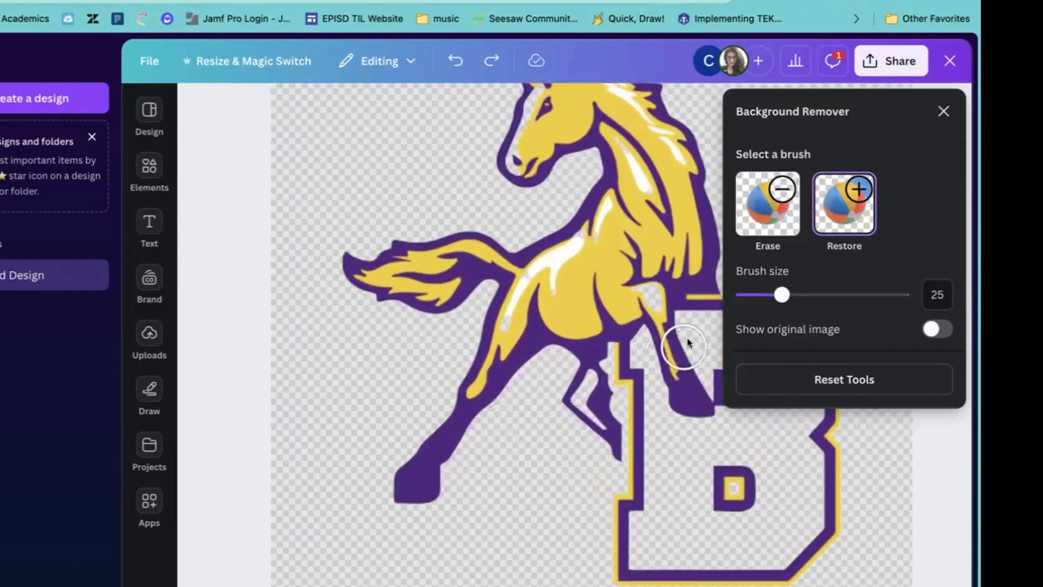
drag(662, 297, 660, 294)
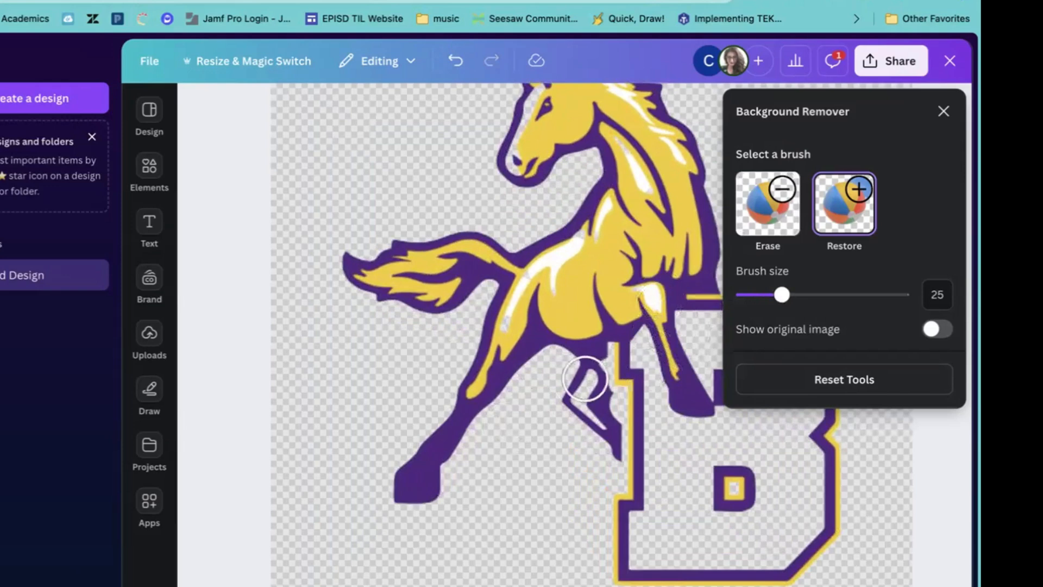
drag(584, 379, 599, 373)
drag(781, 295, 767, 295)
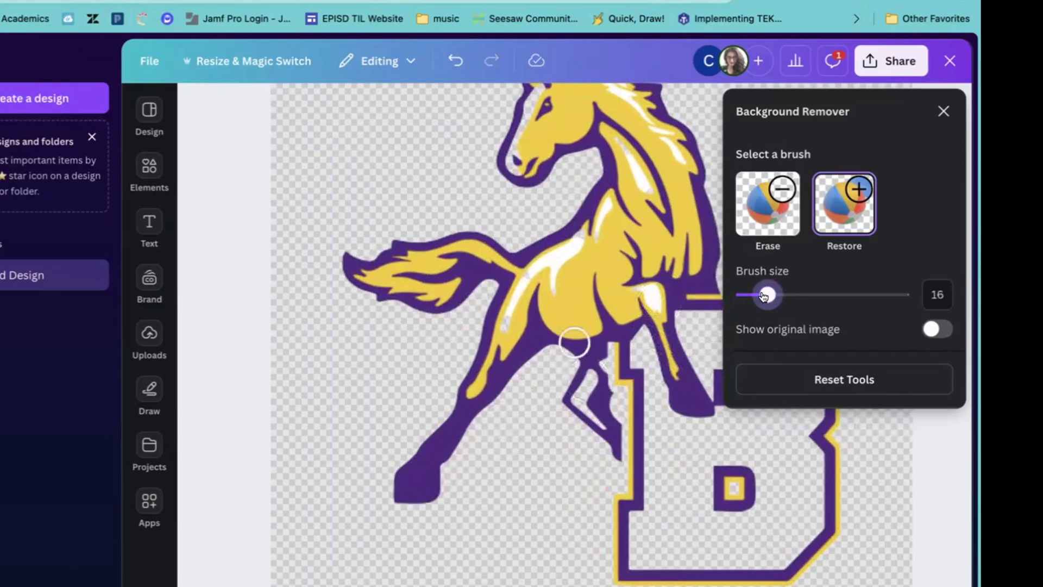
mouse_move(600, 375)
mouse_down()
mouse_move(581, 400)
mouse_move(597, 414)
mouse_up()
mouse_move(652, 329)
mouse_down()
mouse_move(660, 383)
mouse_move(648, 420)
mouse_move(709, 435)
mouse_move(704, 538)
mouse_move(772, 440)
mouse_move(751, 405)
mouse_up()
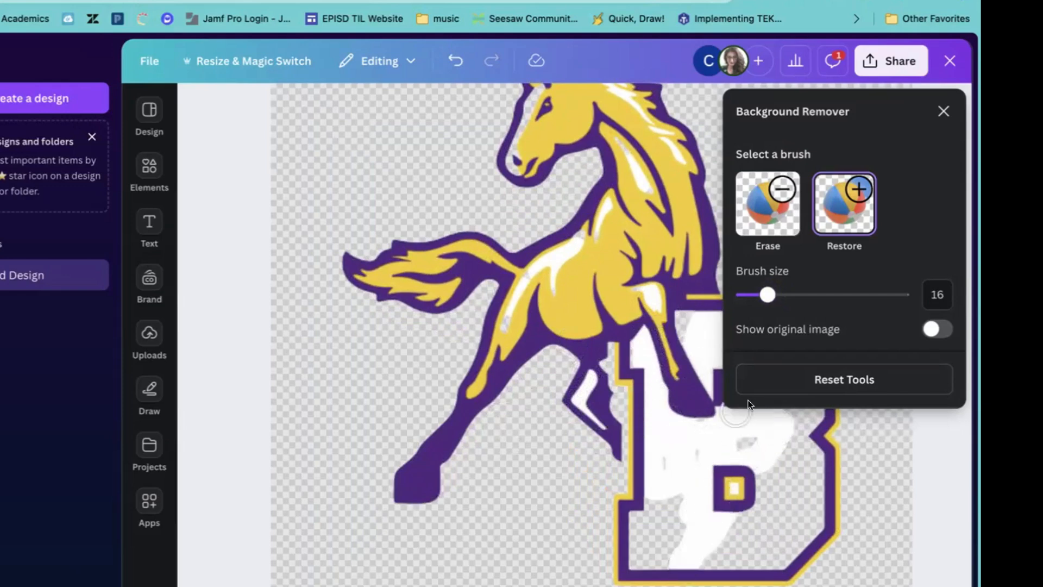
Enlarge the background-free mustang logo across the yellow area, then bring up the Apps library.
click(946, 112)
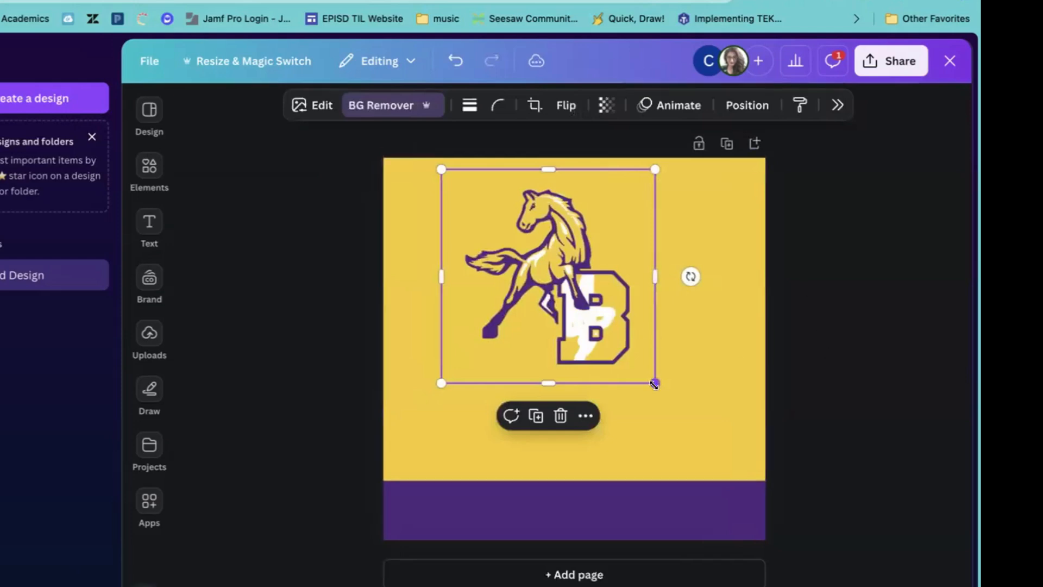
drag(654, 385, 744, 472)
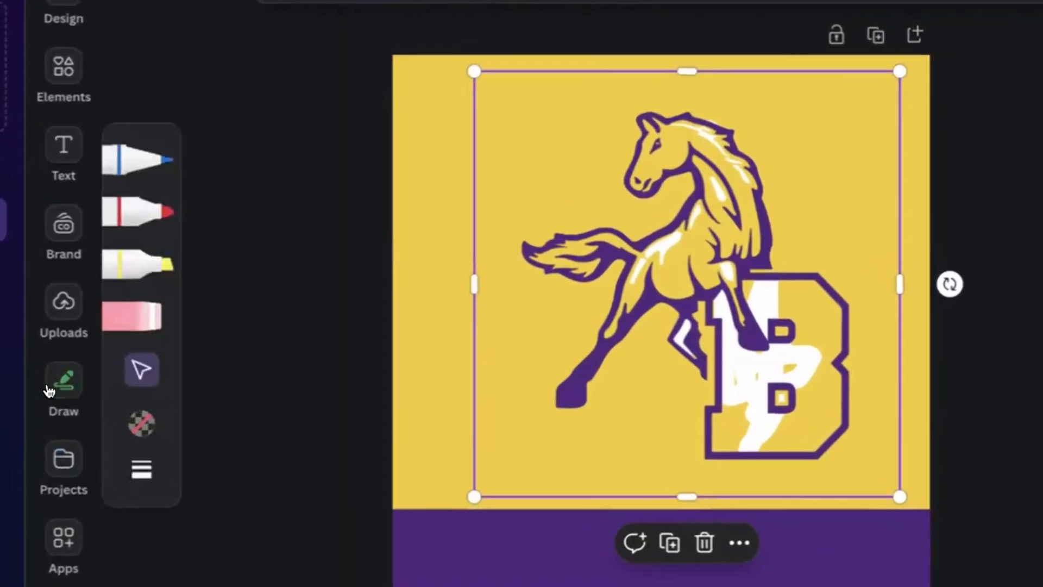
click(149, 449)
click(56, 537)
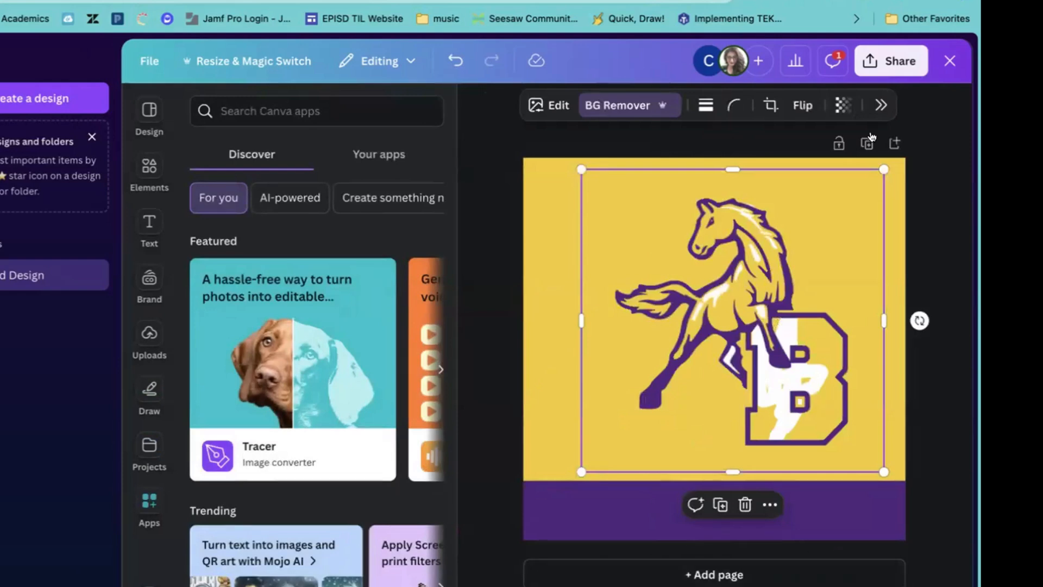
Search the Apps library for 'qr code' and view the QR code app's details.
click(152, 56)
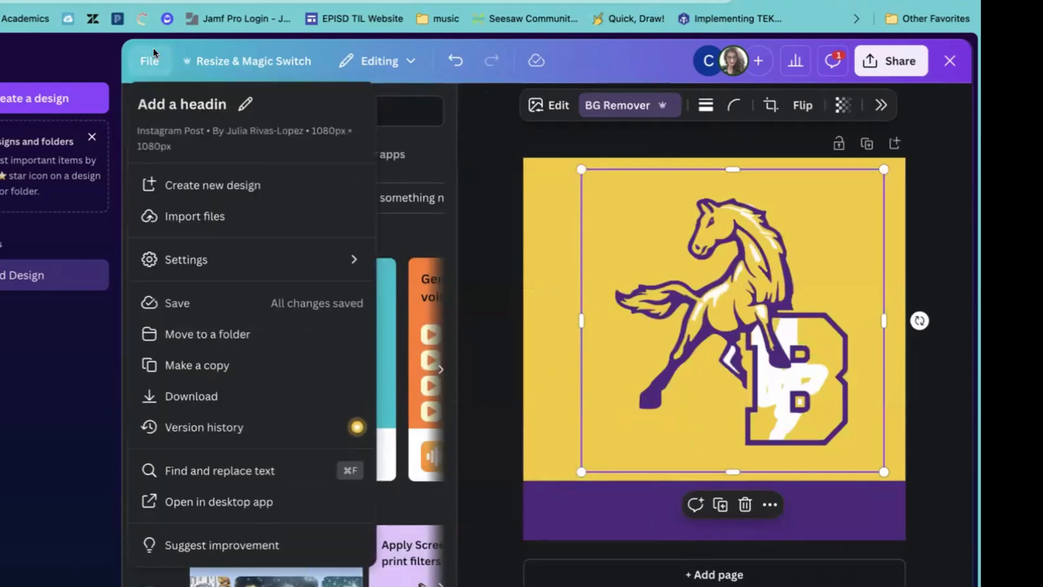
click(389, 60)
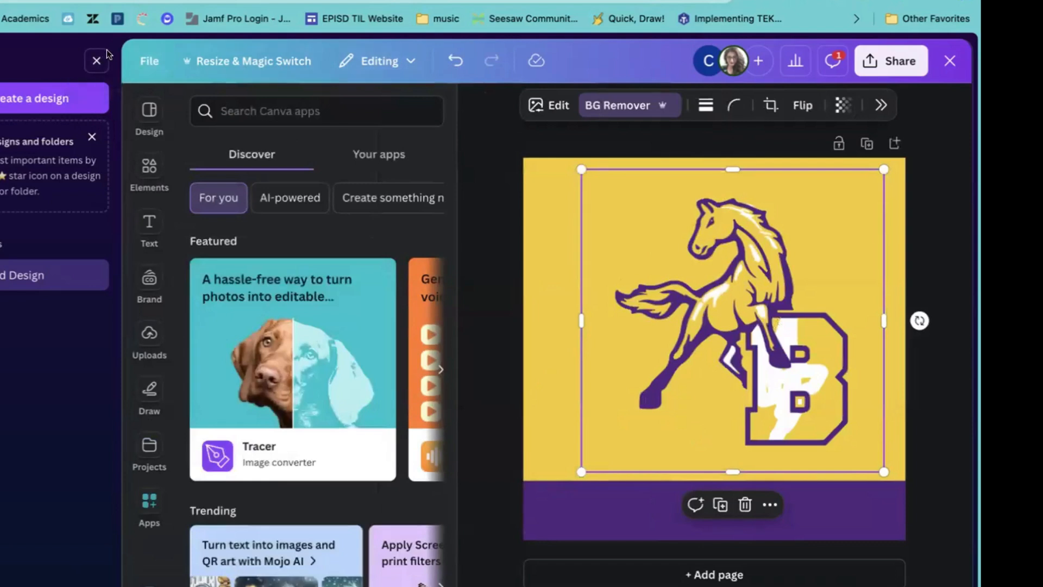
click(97, 61)
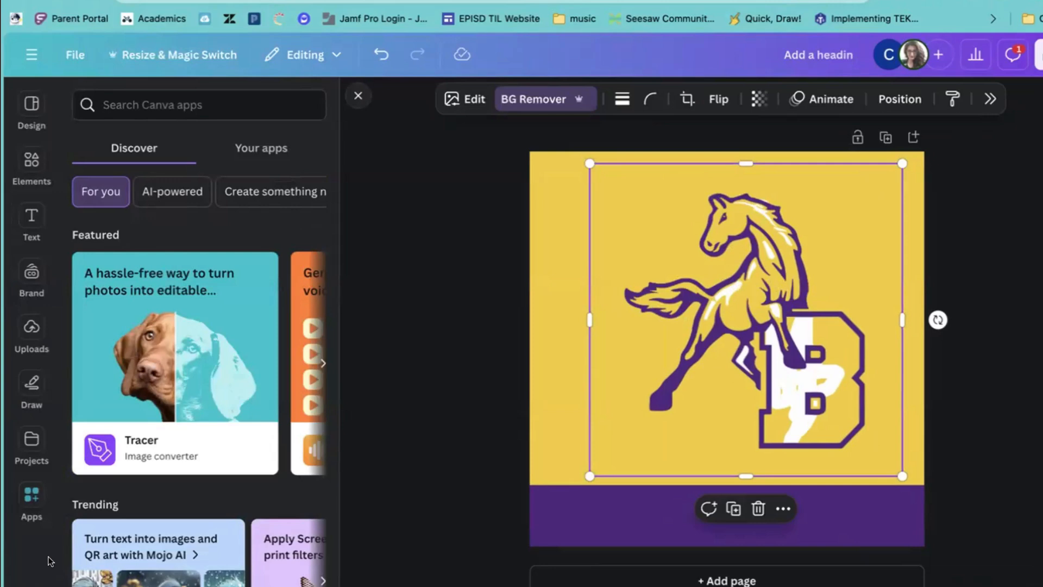
click(140, 105)
text(qr code)
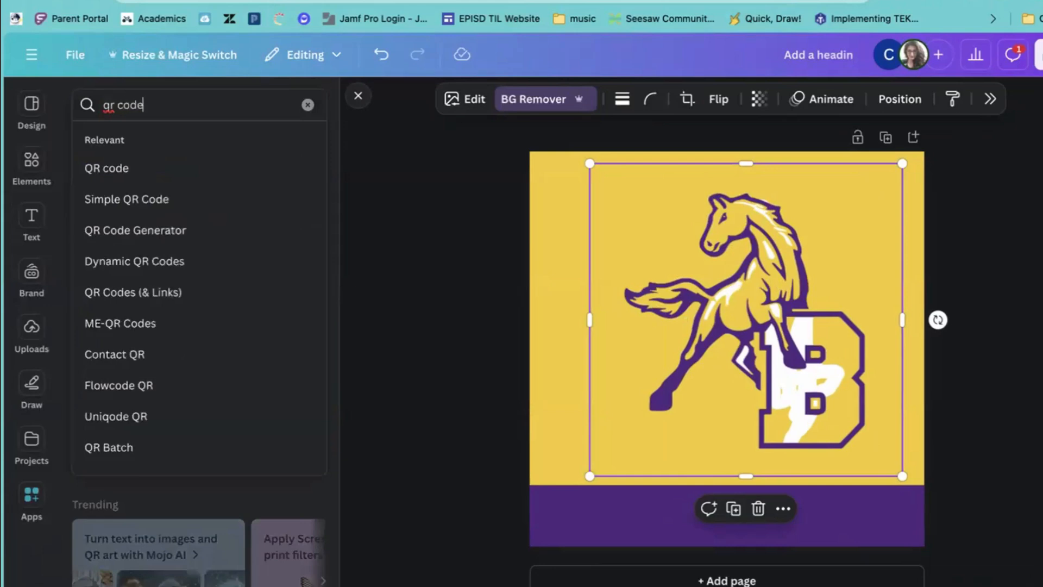
key(Return)
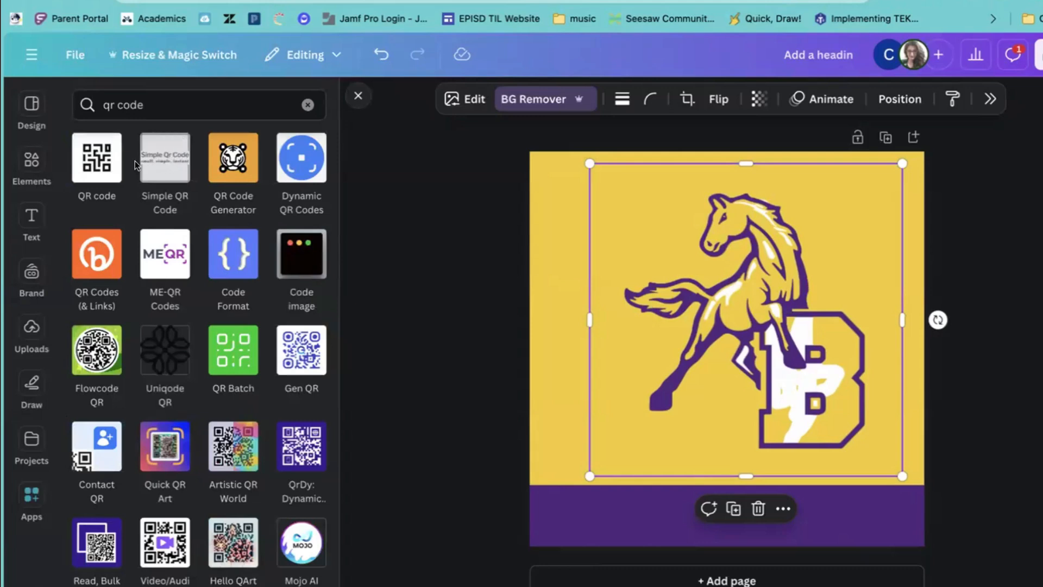
click(90, 162)
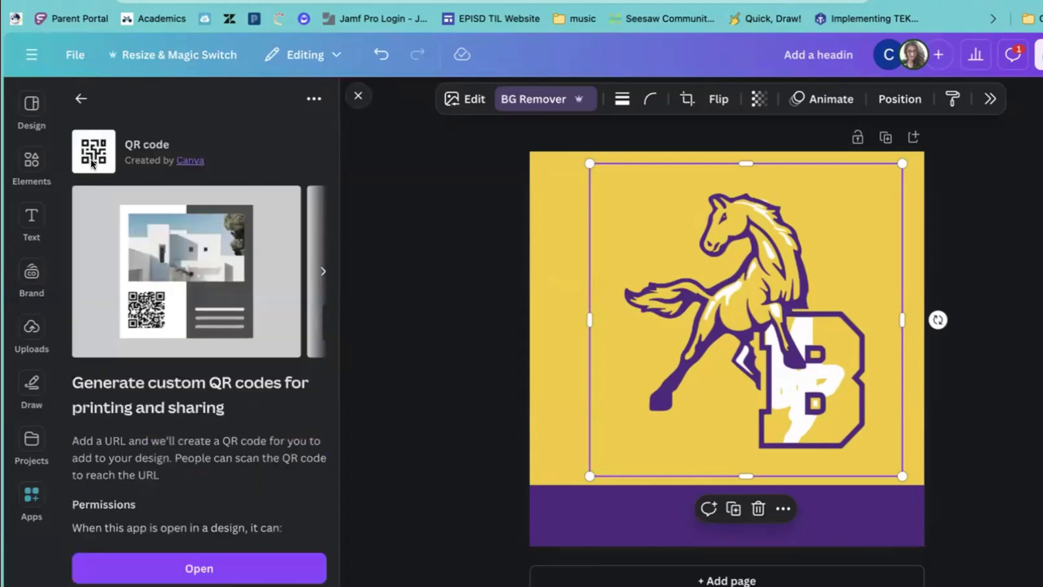
scroll(139, 247, down, 2)
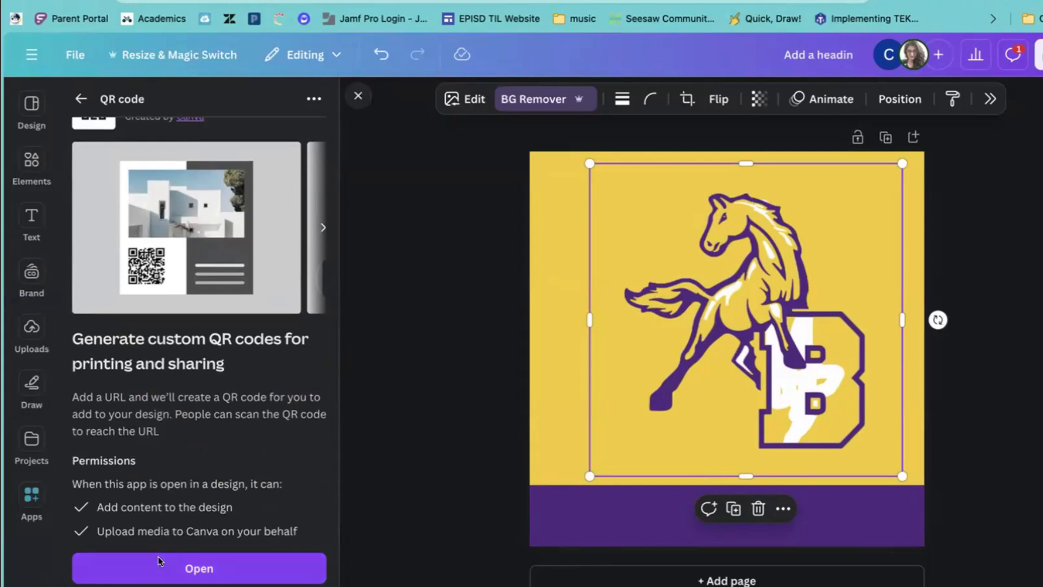
click(176, 565)
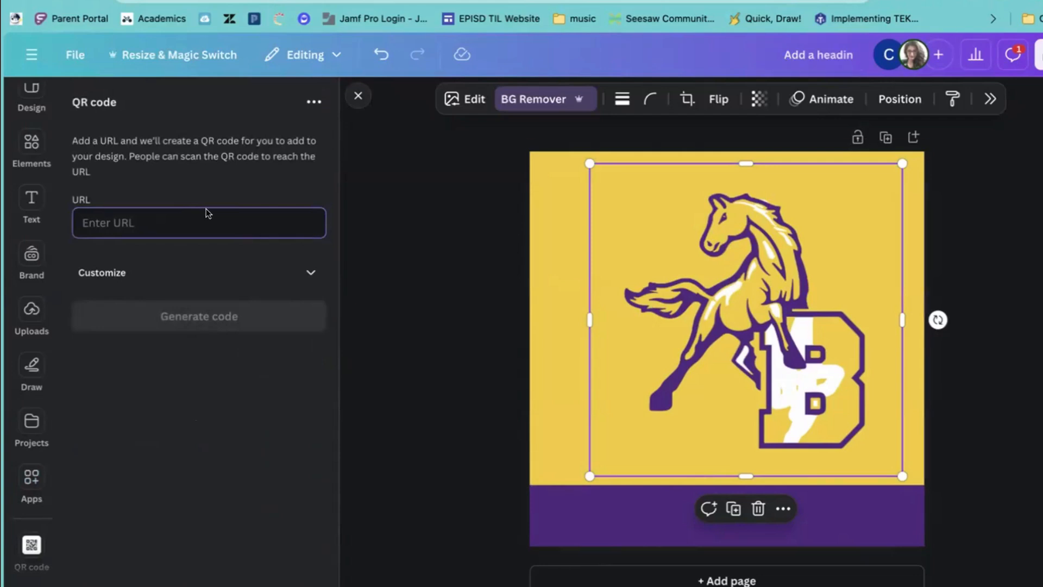
text(www.episd.org)
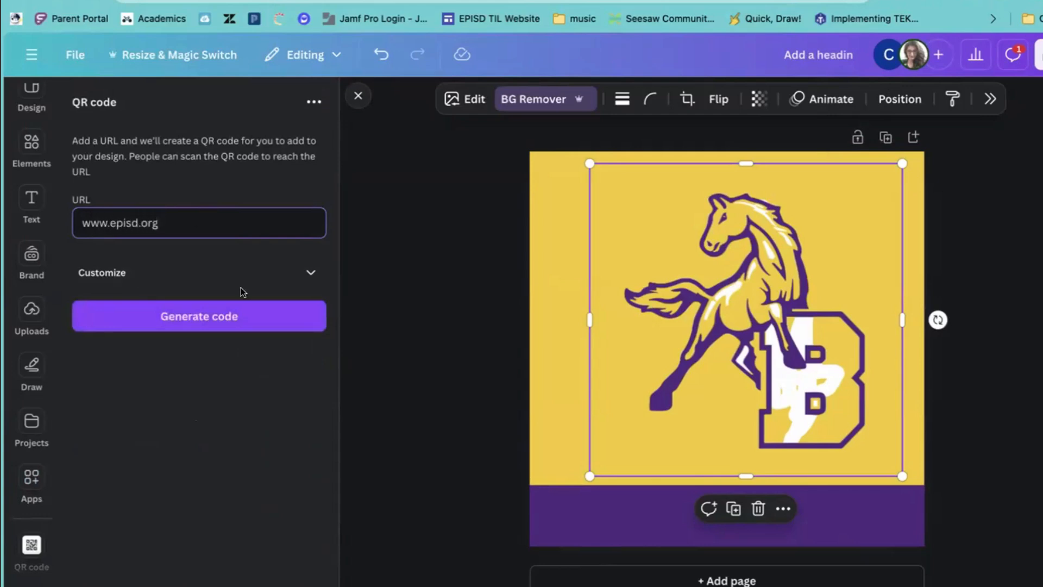
click(243, 317)
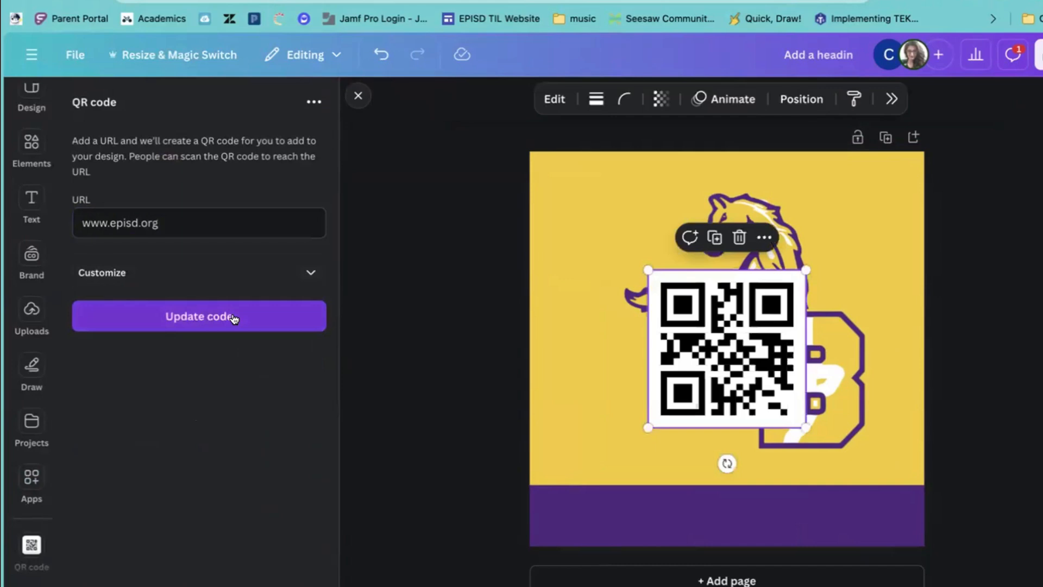
click(310, 272)
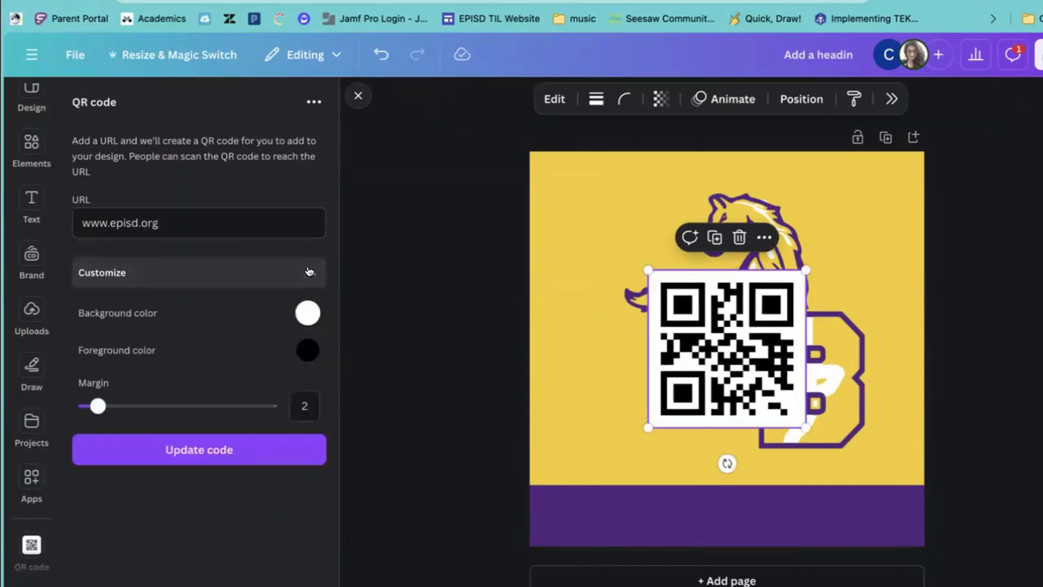
click(310, 272)
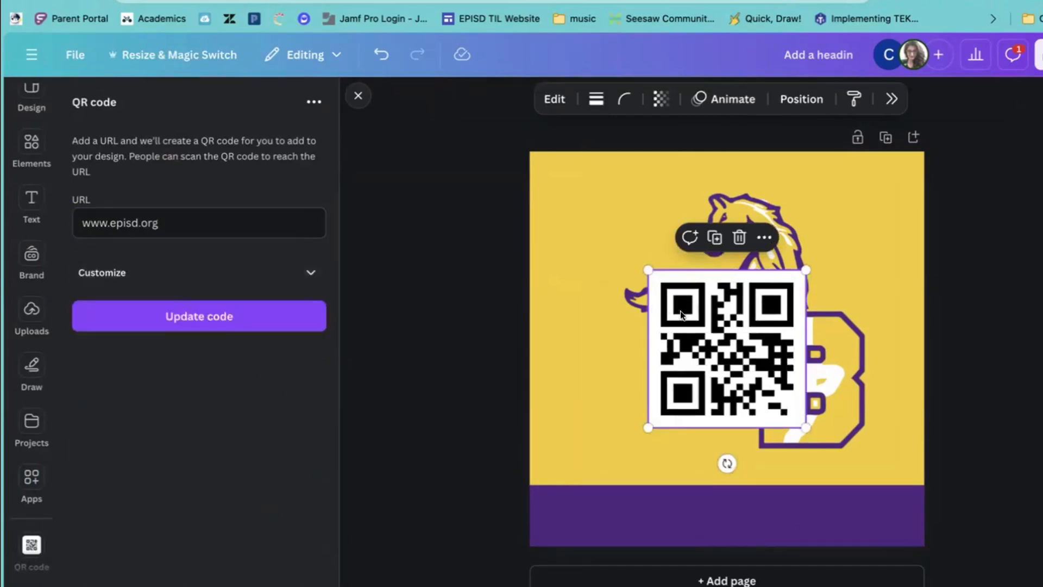
Shrink the QR code and tuck it into the design's top-left corner.
drag(682, 314, 579, 239)
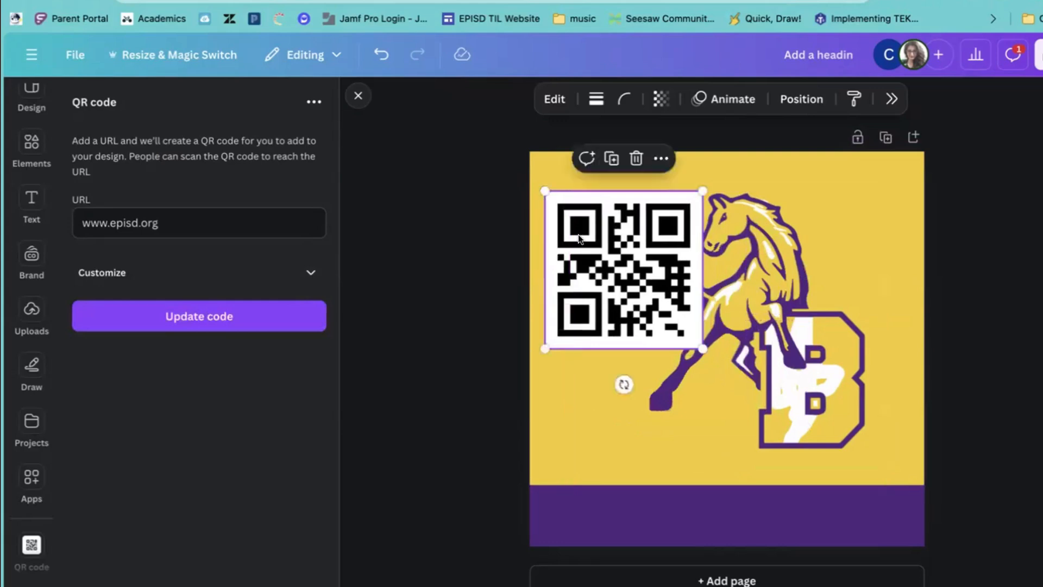
drag(703, 349, 647, 295)
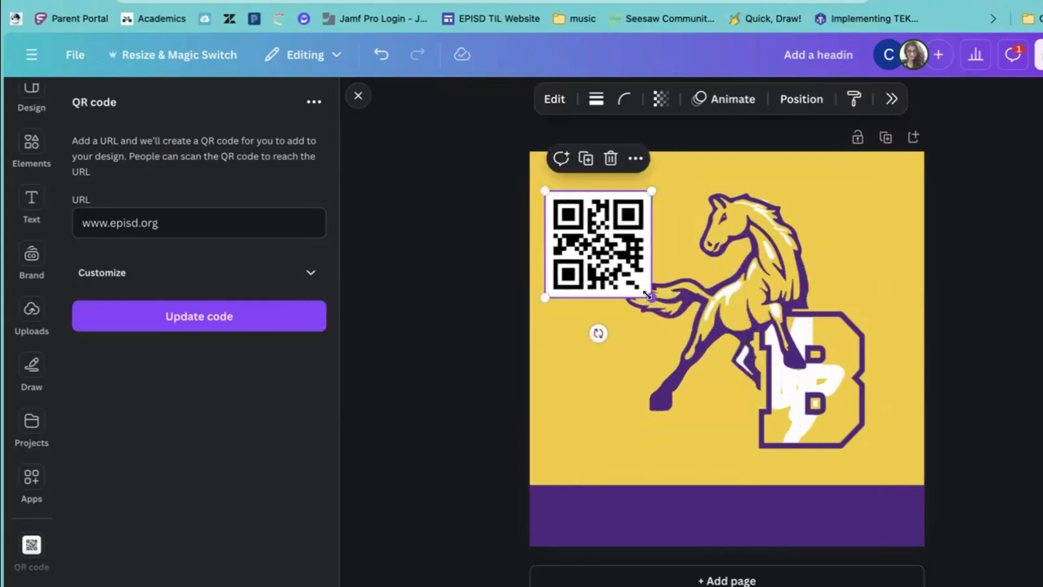
drag(614, 260, 605, 228)
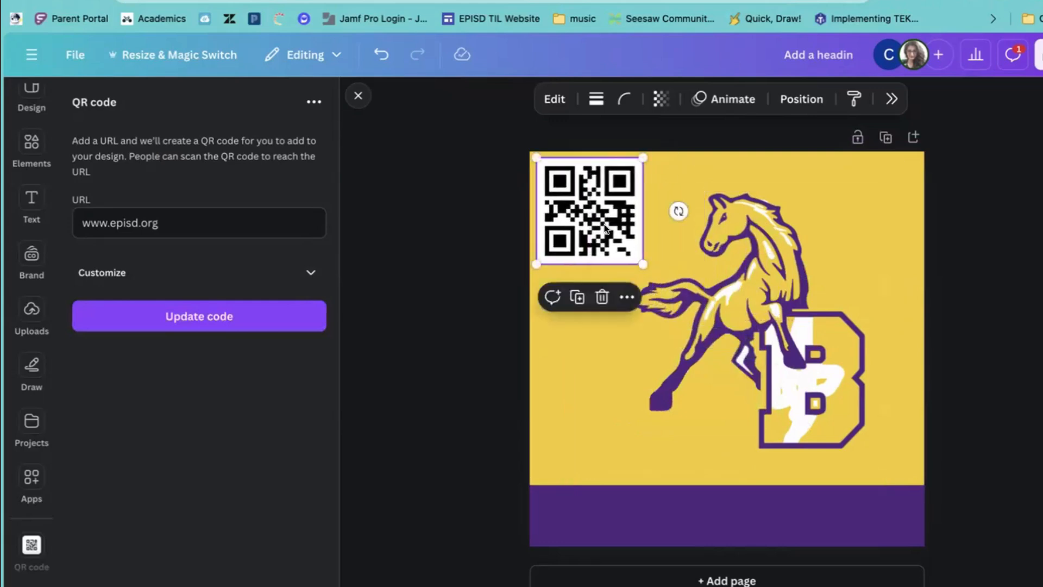
click(468, 293)
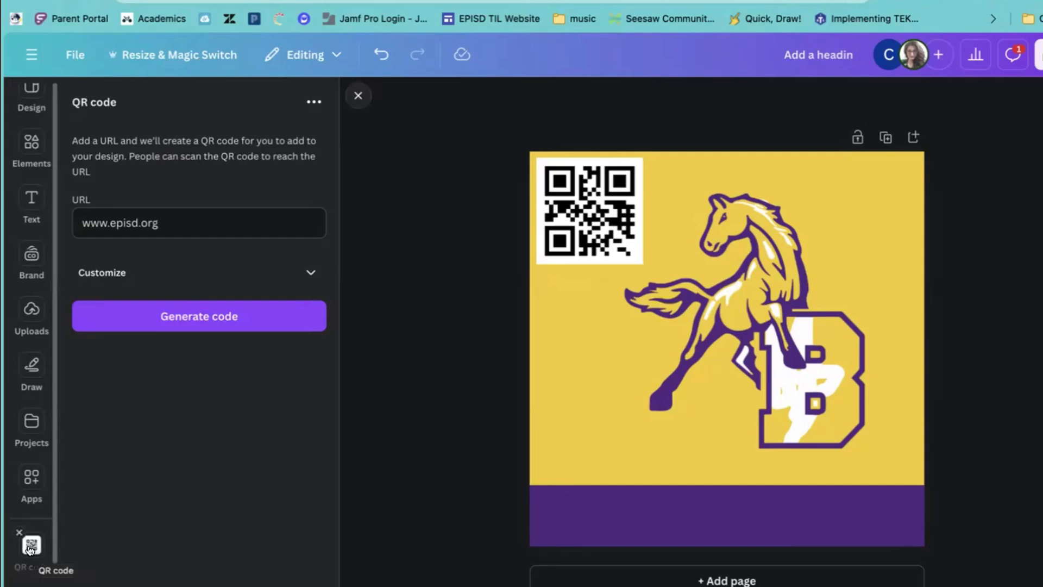
scroll(36, 494, up, 1)
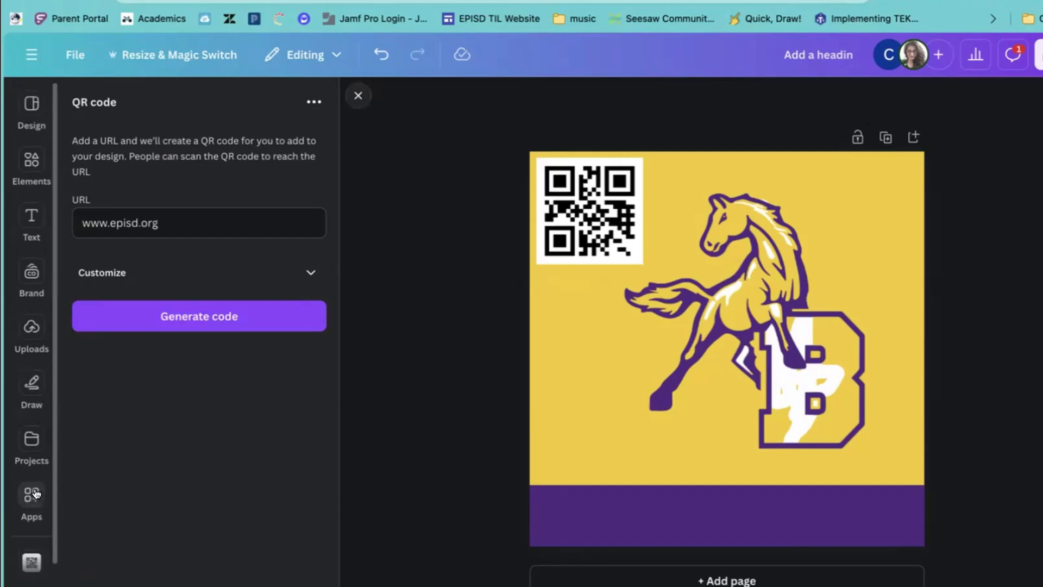
scroll(36, 493, down, 1)
scroll(36, 493, up, 1)
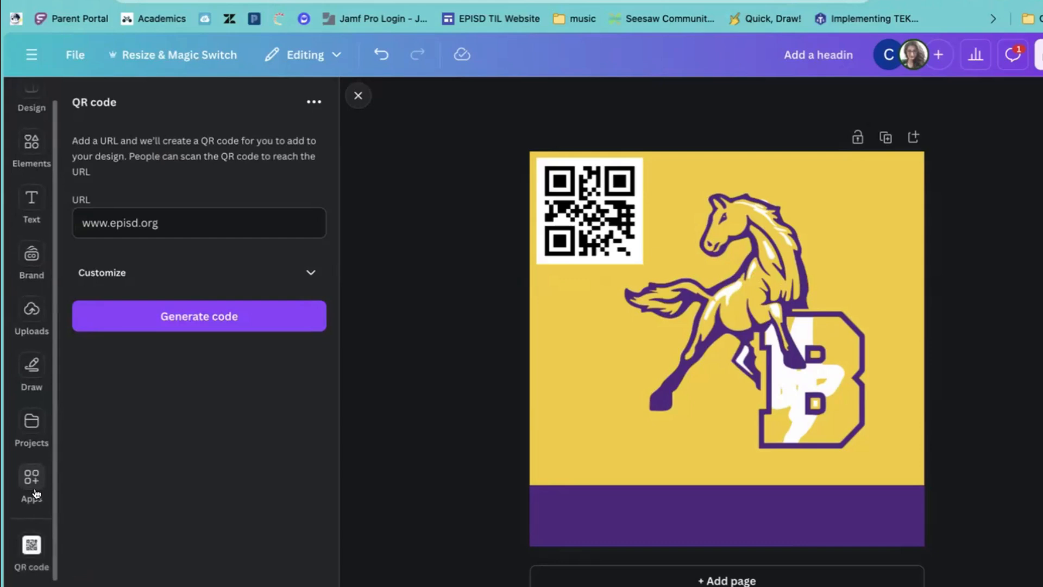
Clear the QR code search and scroll the Discover apps list to AI apps like DALL·E and Imagen.
click(36, 493)
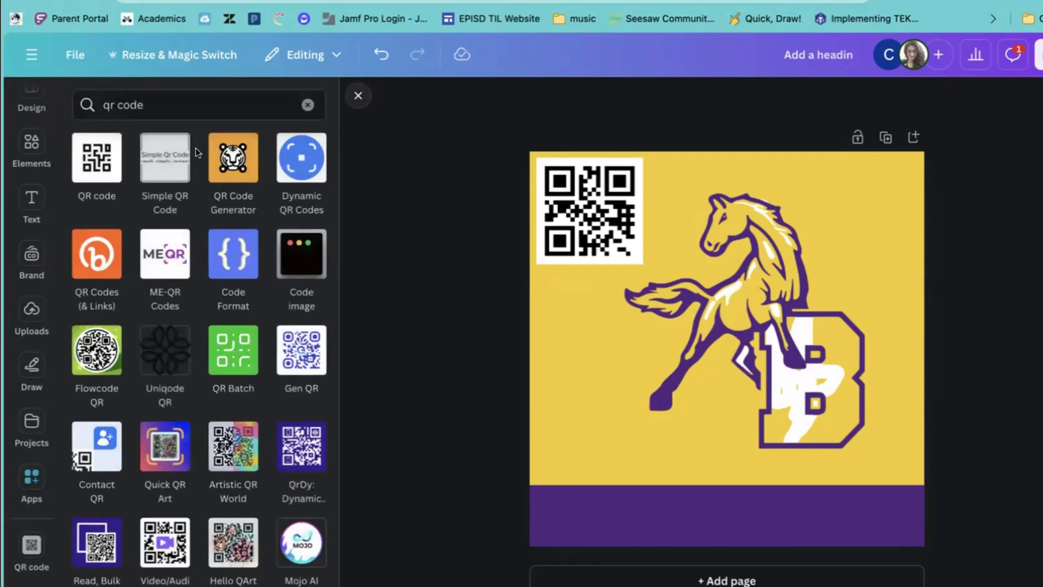
click(307, 105)
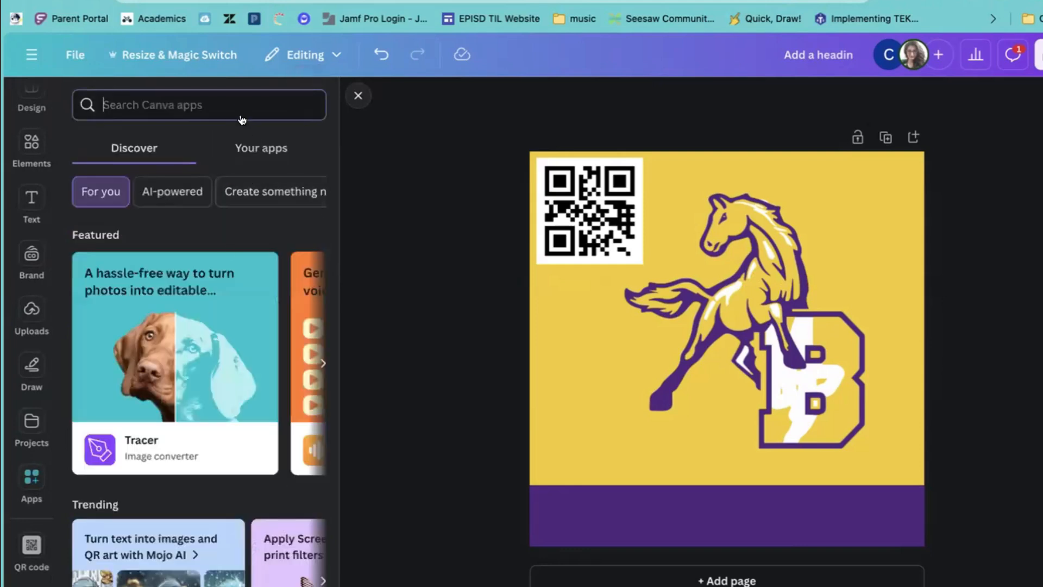
scroll(225, 369, down, 3)
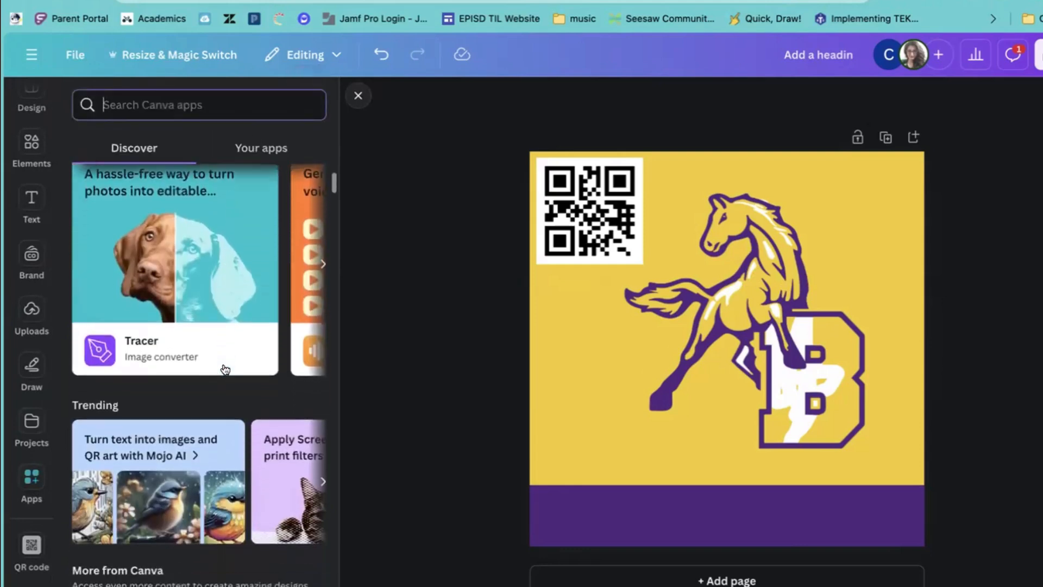
scroll(225, 370, down, 5)
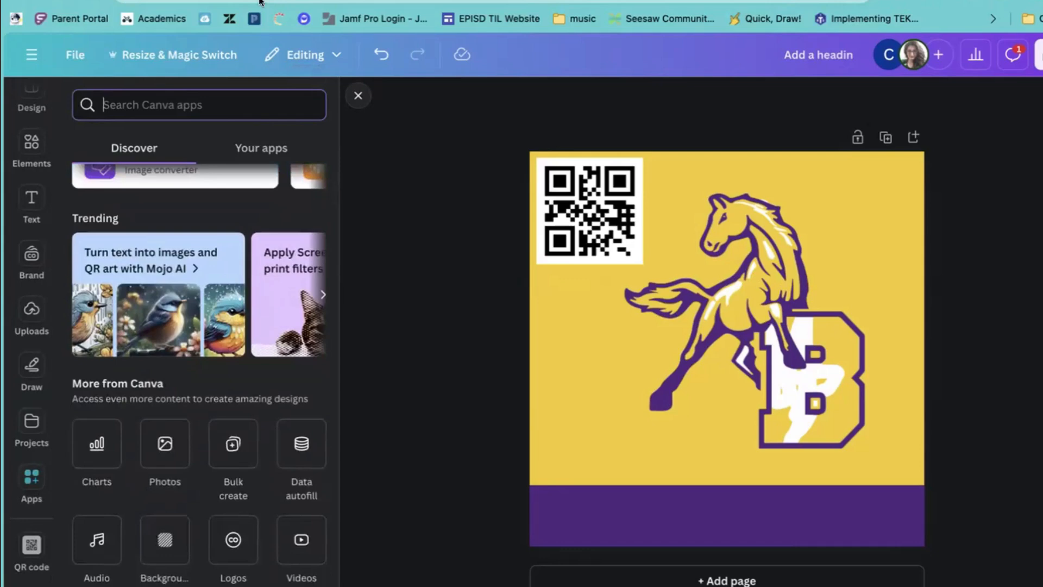
scroll(235, 287, down, 5)
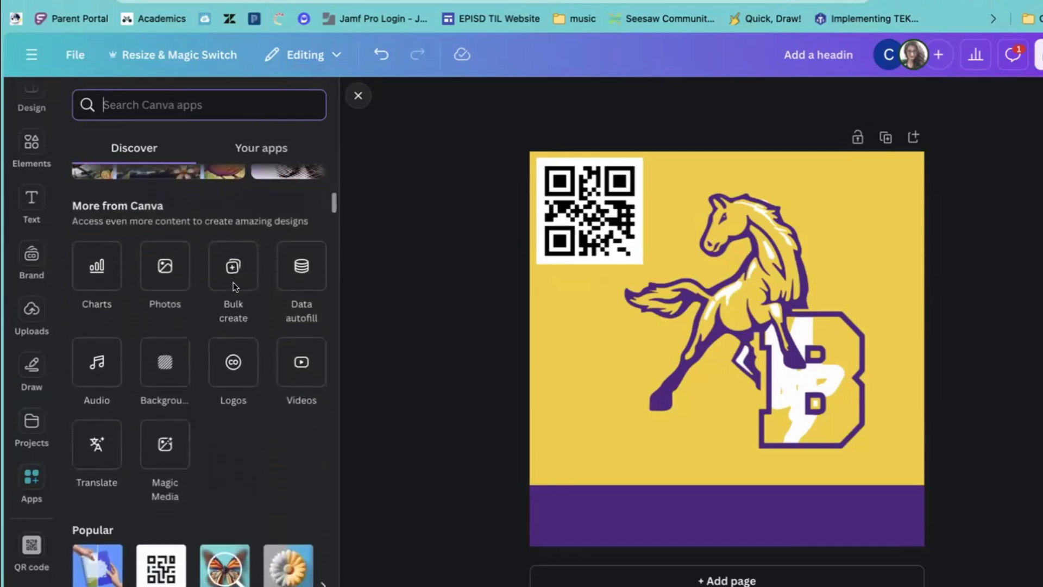
scroll(233, 286, down, 12)
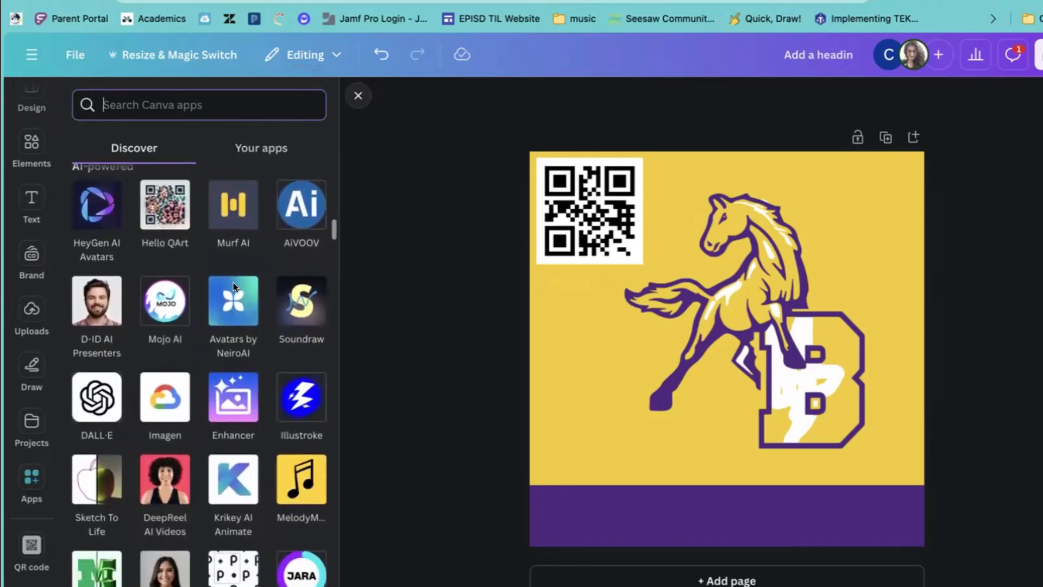
scroll(233, 283, down, 3)
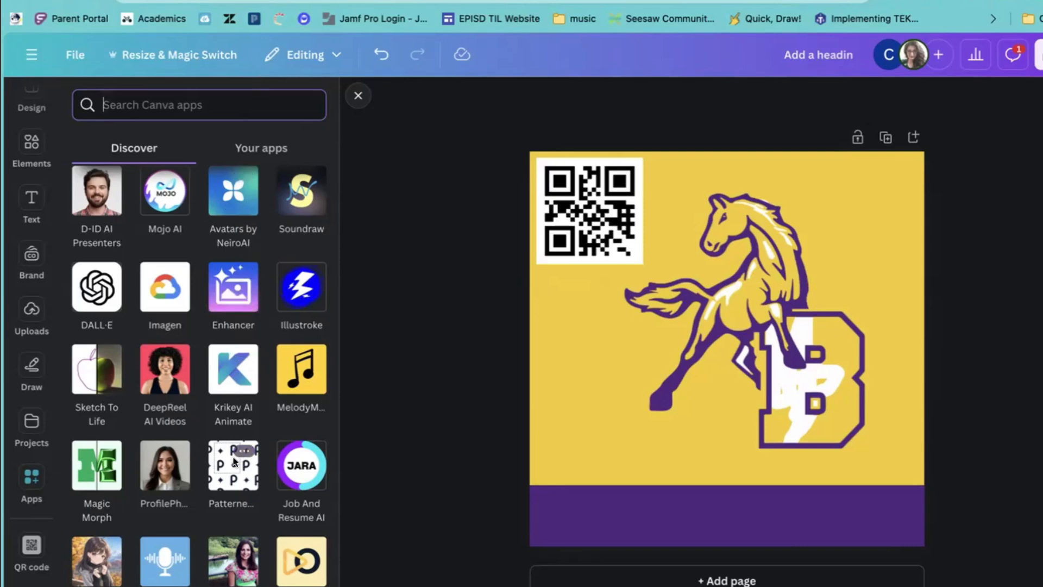
click(117, 488)
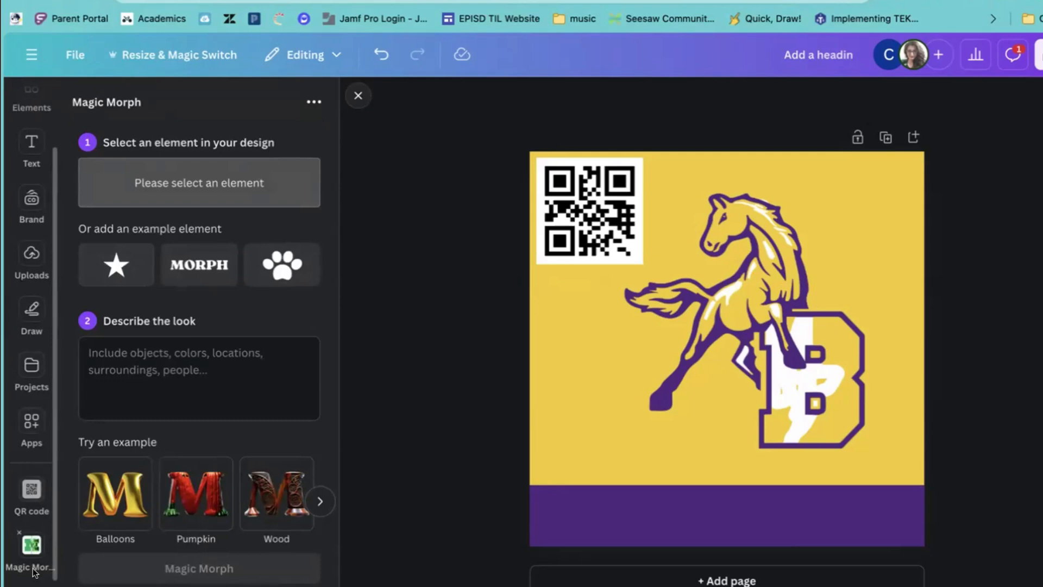
scroll(30, 459, up, 2)
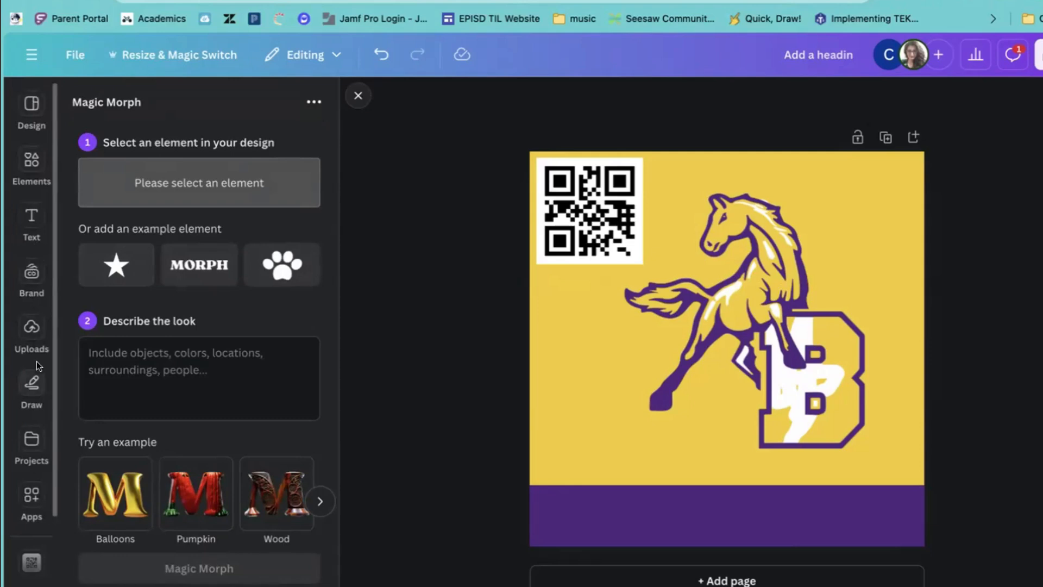
scroll(37, 383, down, 2)
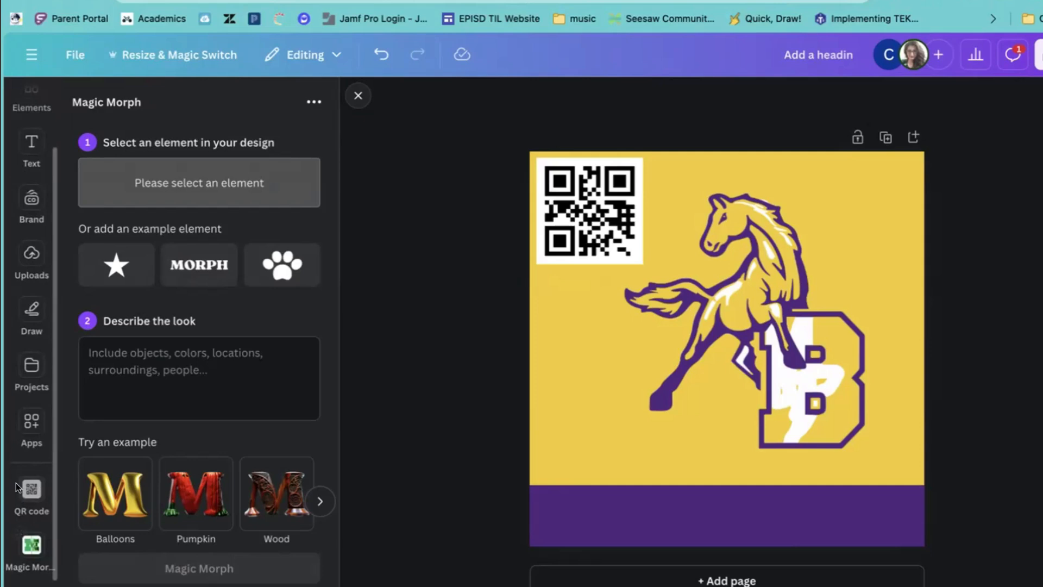
click(18, 532)
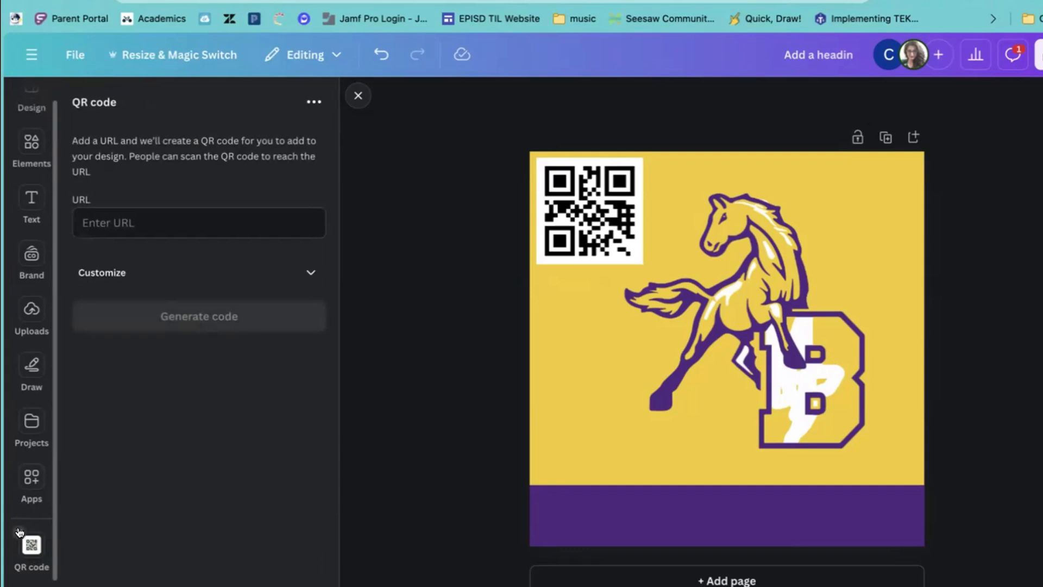
click(20, 532)
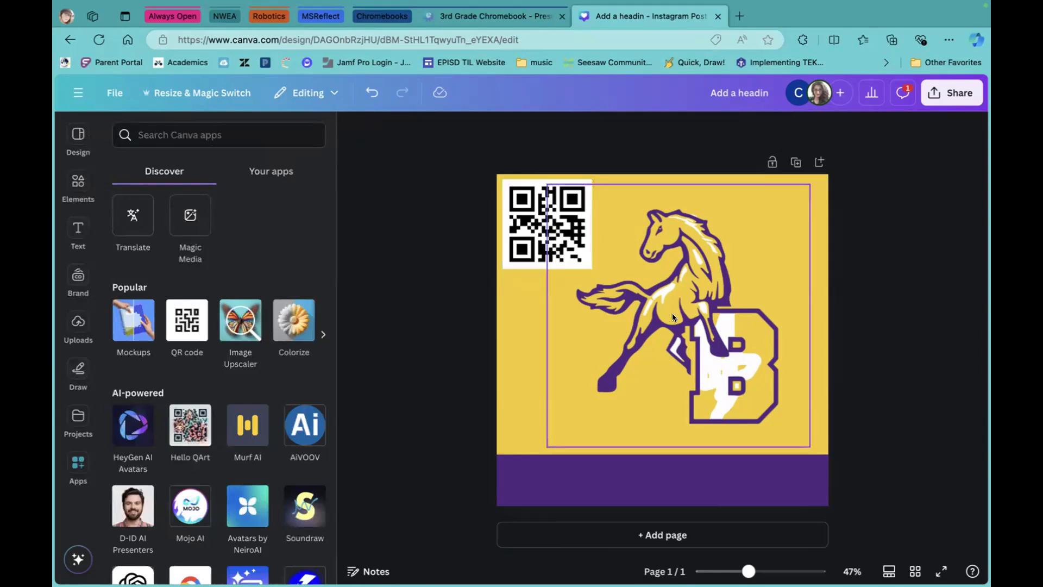
Select the mustang logo, open its Edit options and browse the Magic Studio tools, filters and effects.
click(684, 320)
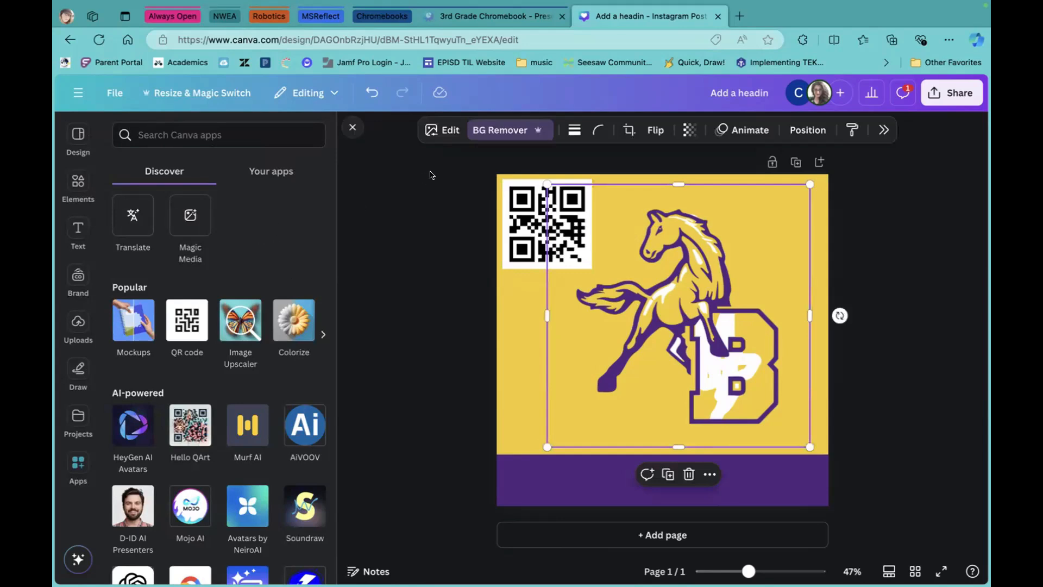
click(445, 132)
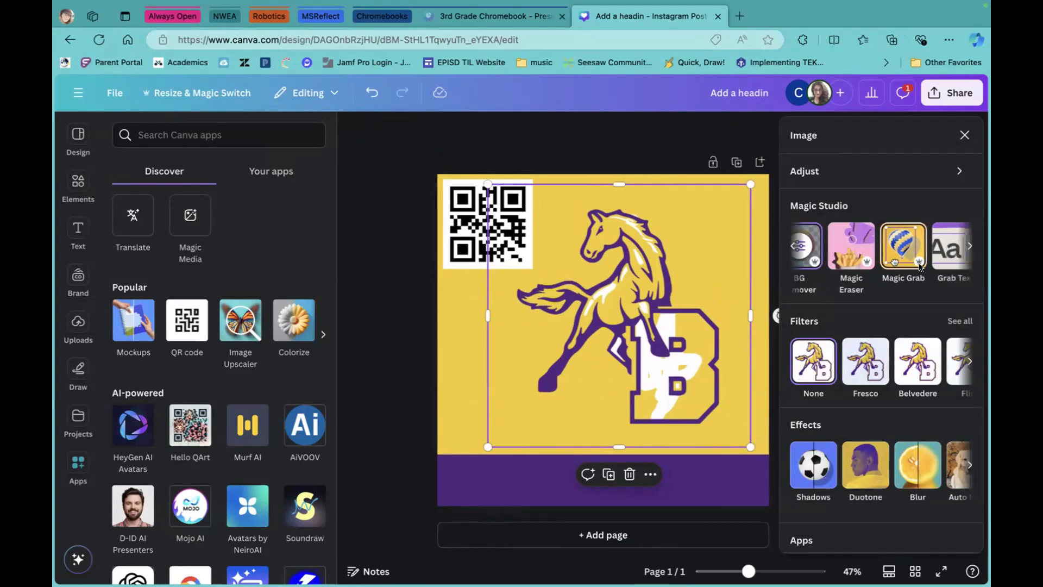
scroll(918, 250, right, 2)
scroll(919, 266, right, 1)
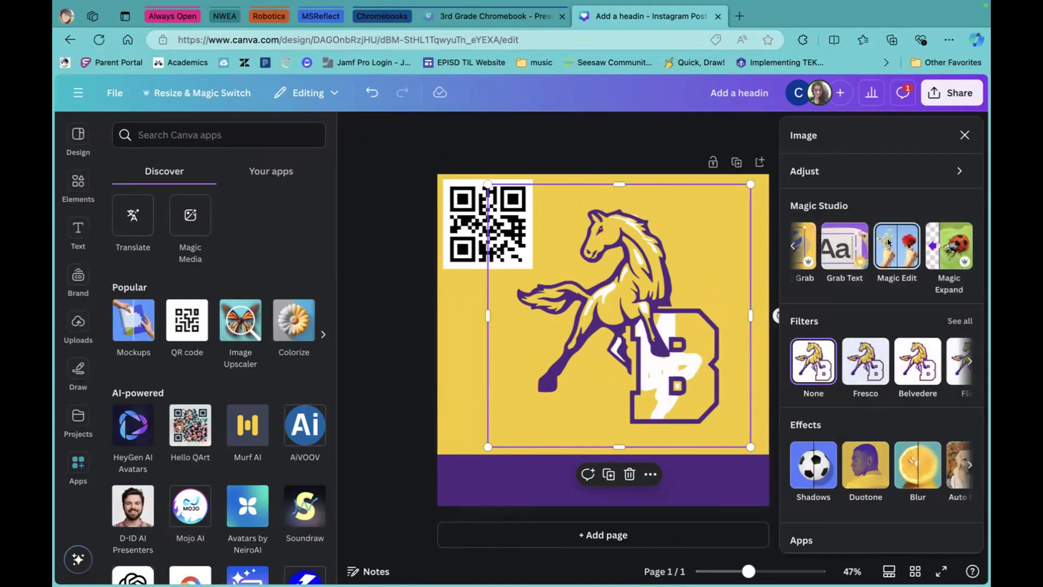
scroll(900, 260, left, 3)
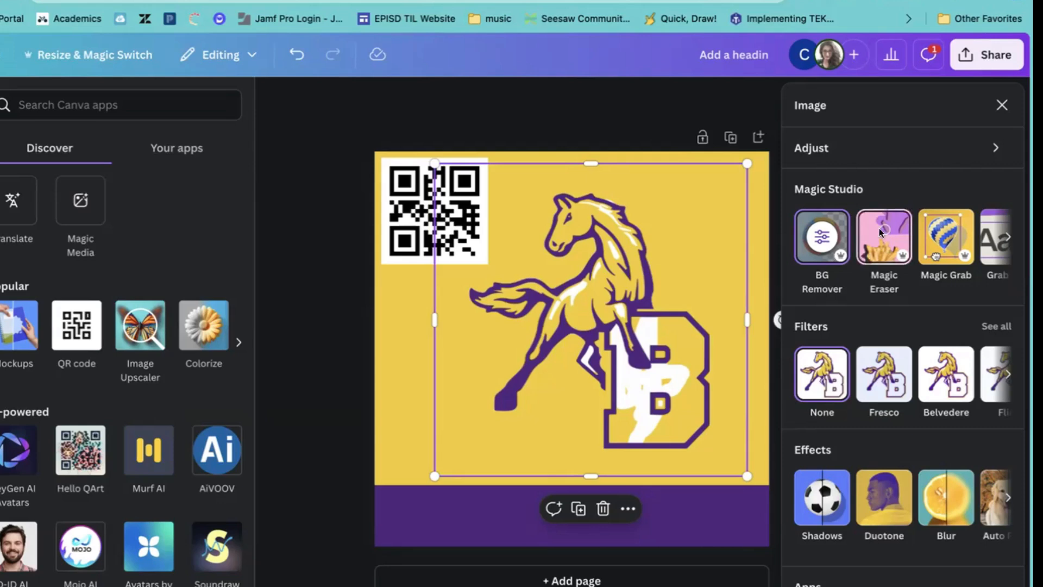
scroll(876, 243, right, 2)
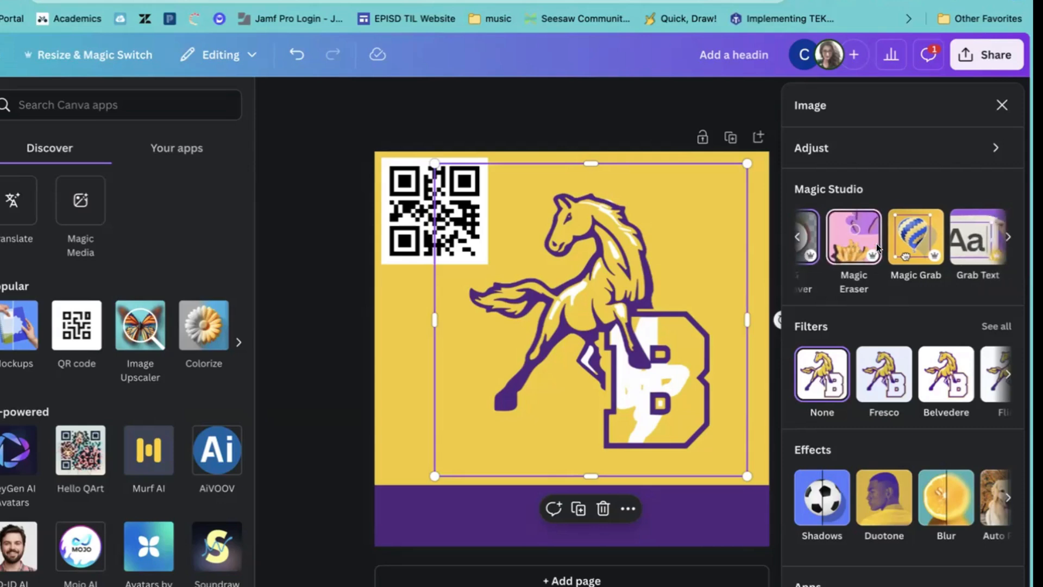
scroll(917, 238, right, 4)
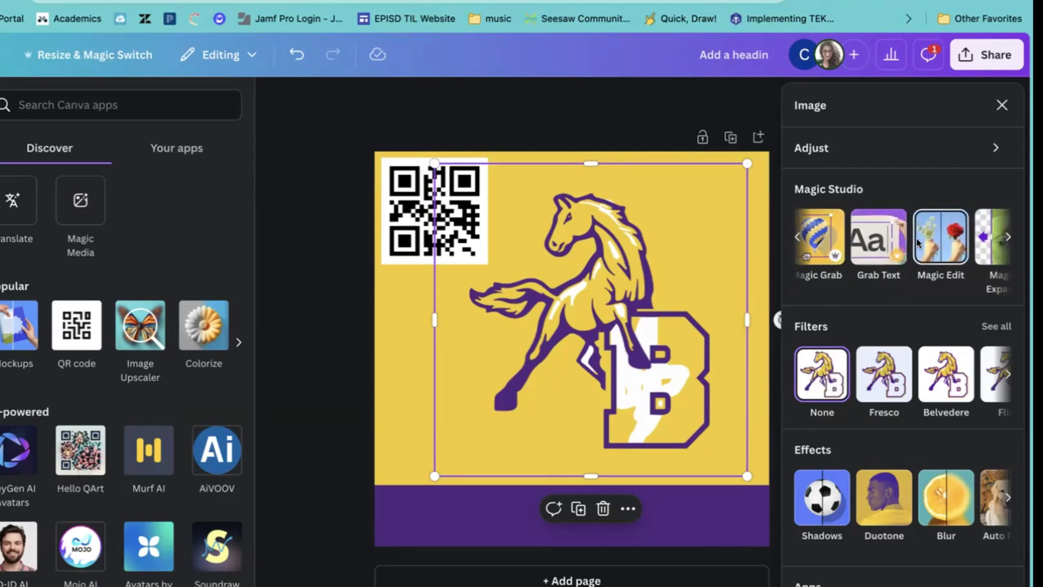
scroll(914, 246, right, 1)
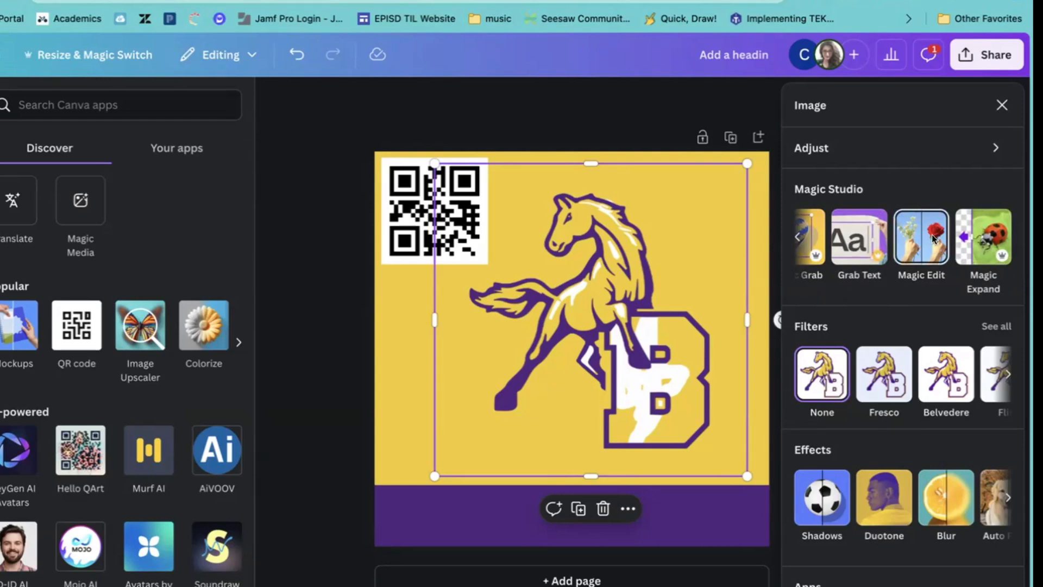
scroll(929, 249, left, 3)
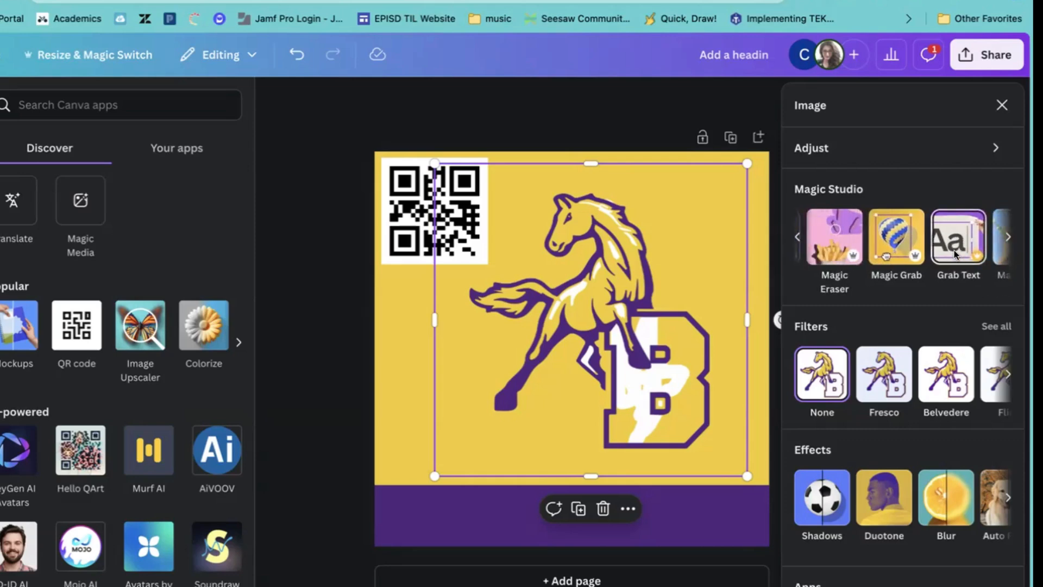
scroll(954, 250, left, 1)
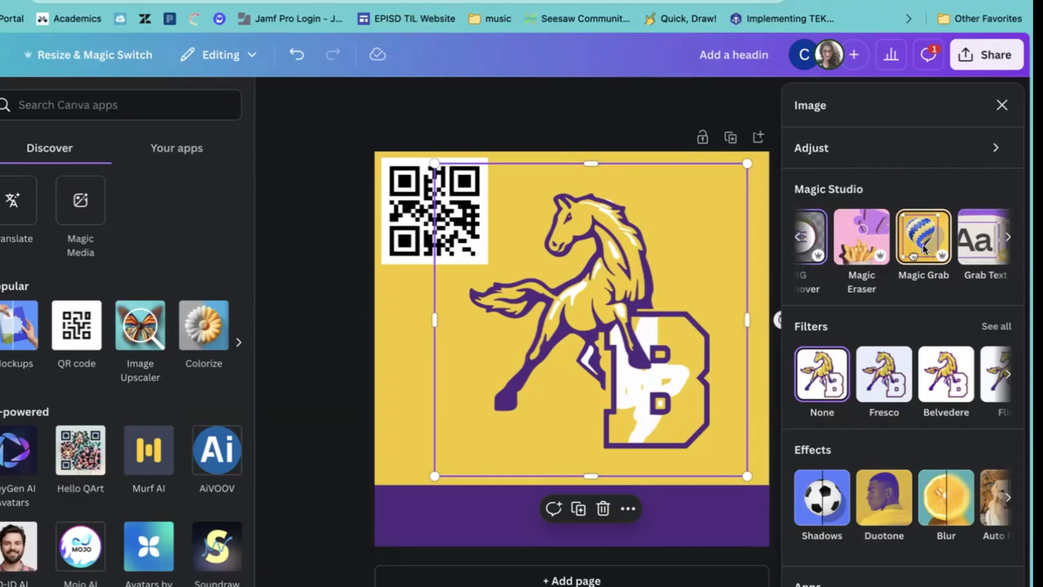
scroll(924, 244, left, 2)
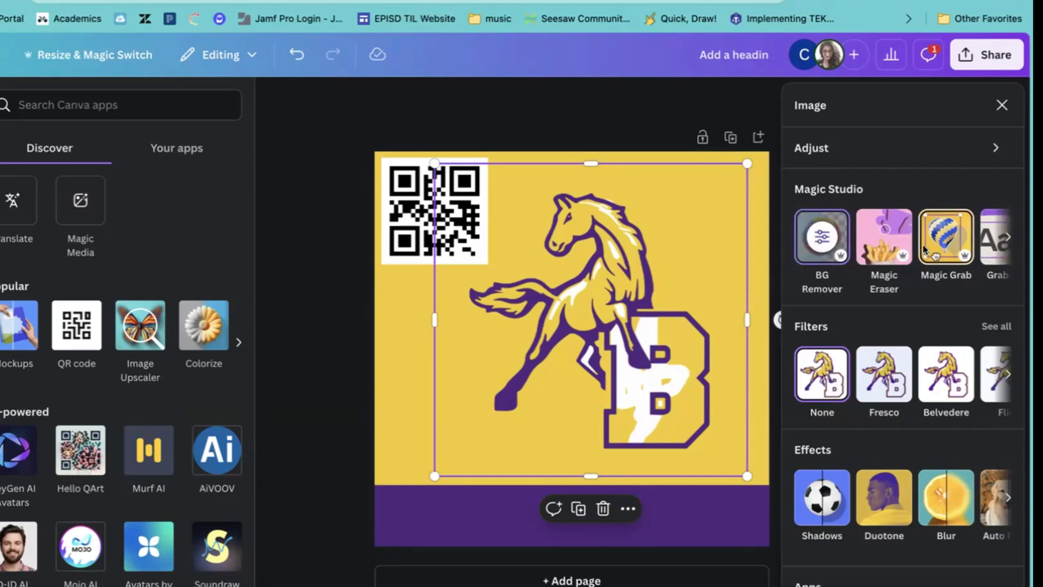
scroll(912, 237, right, 1)
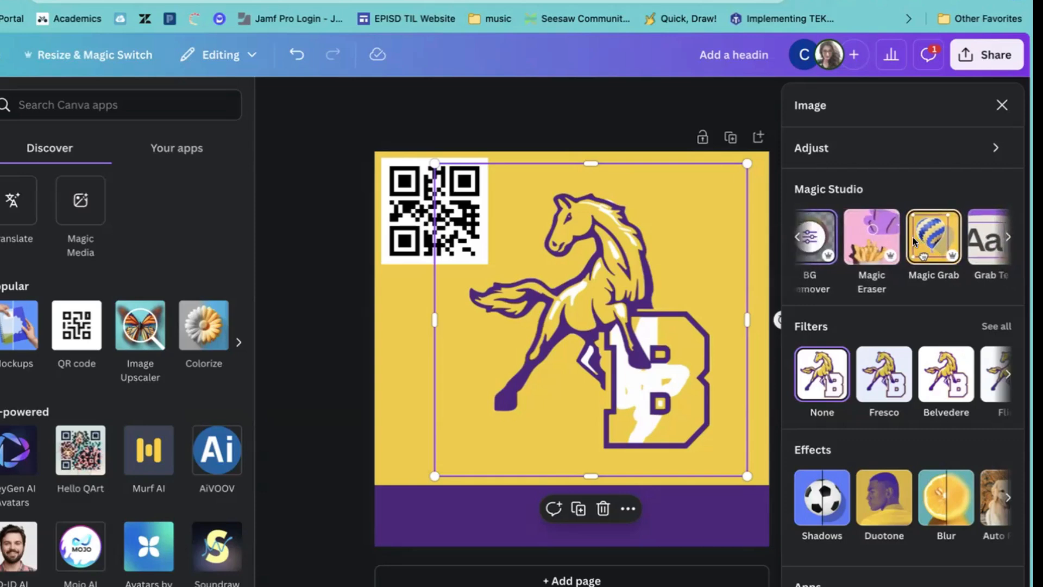
scroll(913, 237, left, 1)
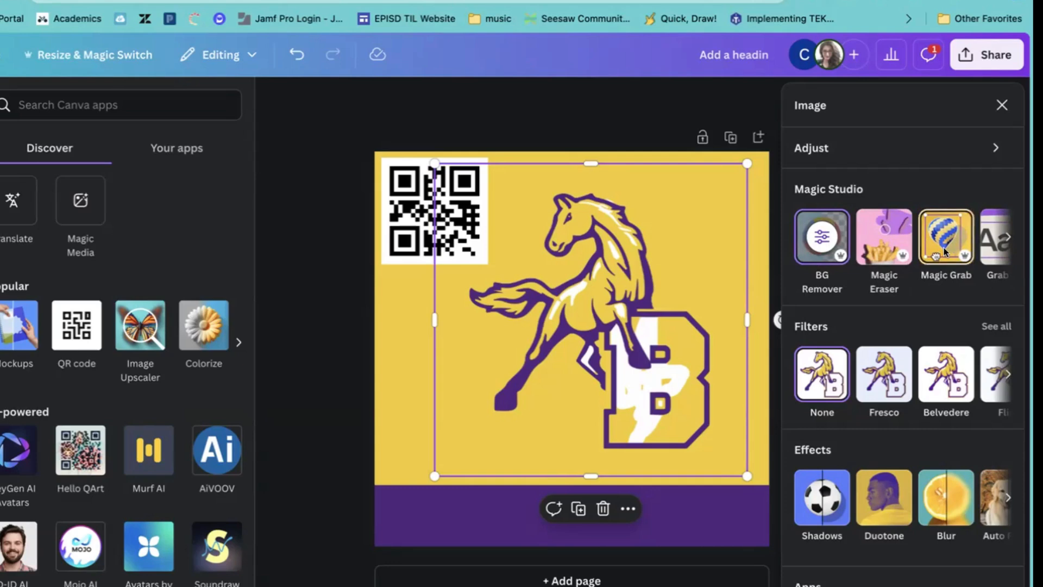
scroll(942, 249, down, 2)
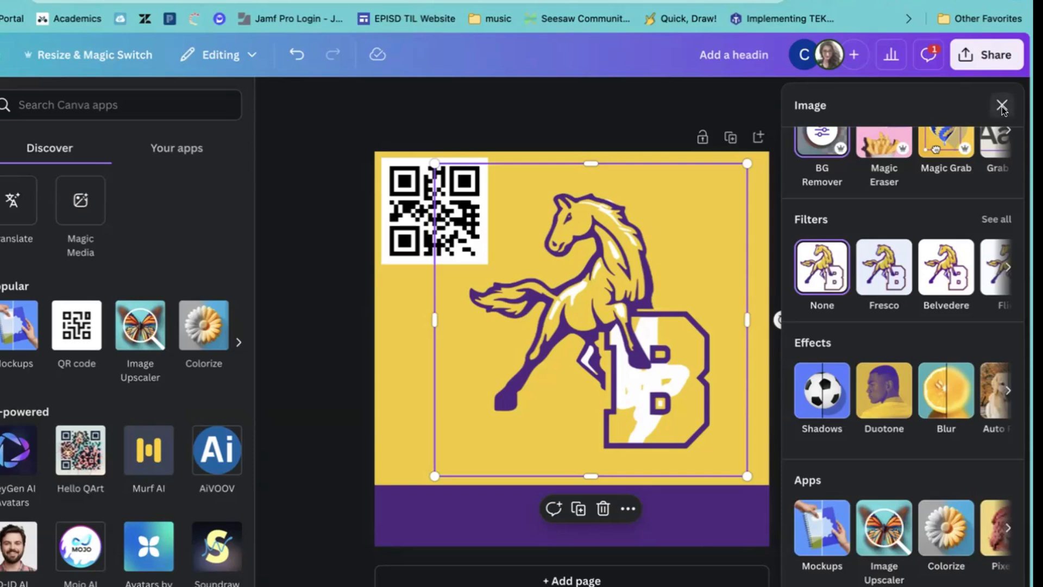
Brush blur (size 20, intensity 25) over the mustang's muzzle, face and mane, then close the Blur panel.
click(944, 393)
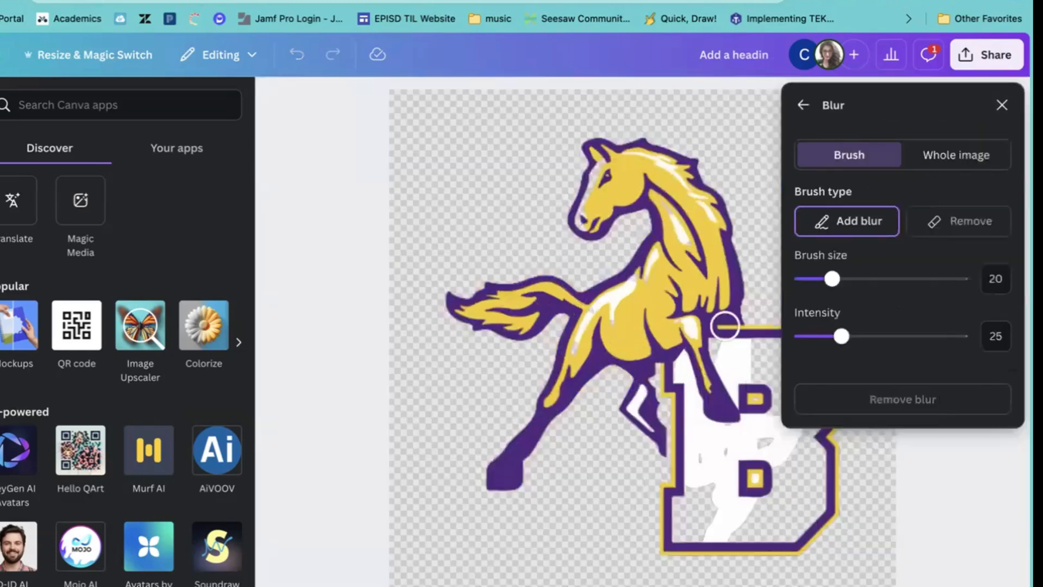
mouse_move(551, 217)
mouse_down()
mouse_move(622, 157)
mouse_move(618, 146)
mouse_move(623, 191)
mouse_move(597, 215)
mouse_up()
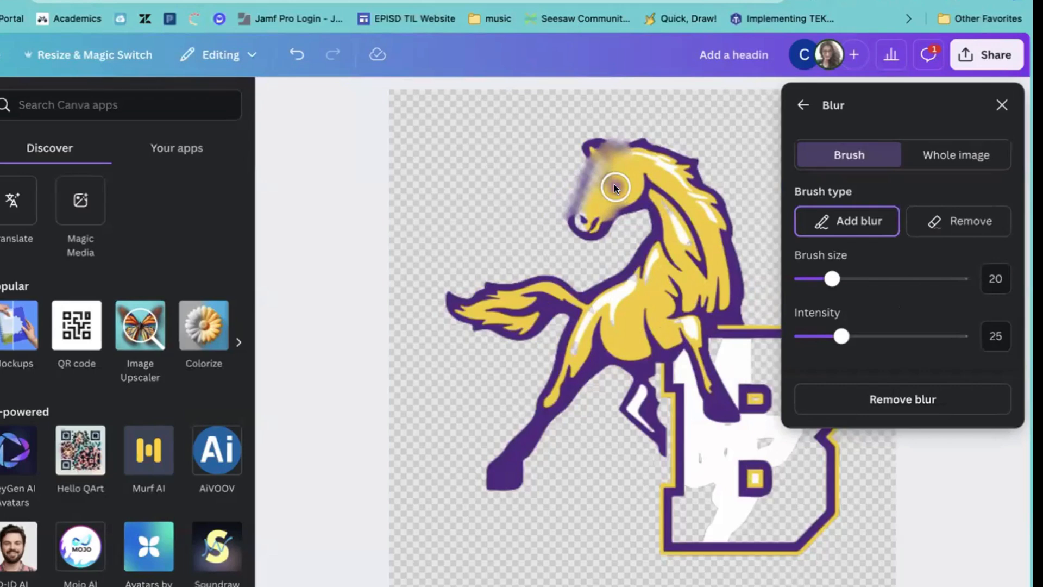
mouse_move(614, 187)
mouse_down()
mouse_move(578, 222)
mouse_move(604, 187)
mouse_move(609, 196)
mouse_move(653, 172)
mouse_move(605, 220)
mouse_move(588, 202)
mouse_move(579, 143)
mouse_up()
drag(643, 133, 660, 152)
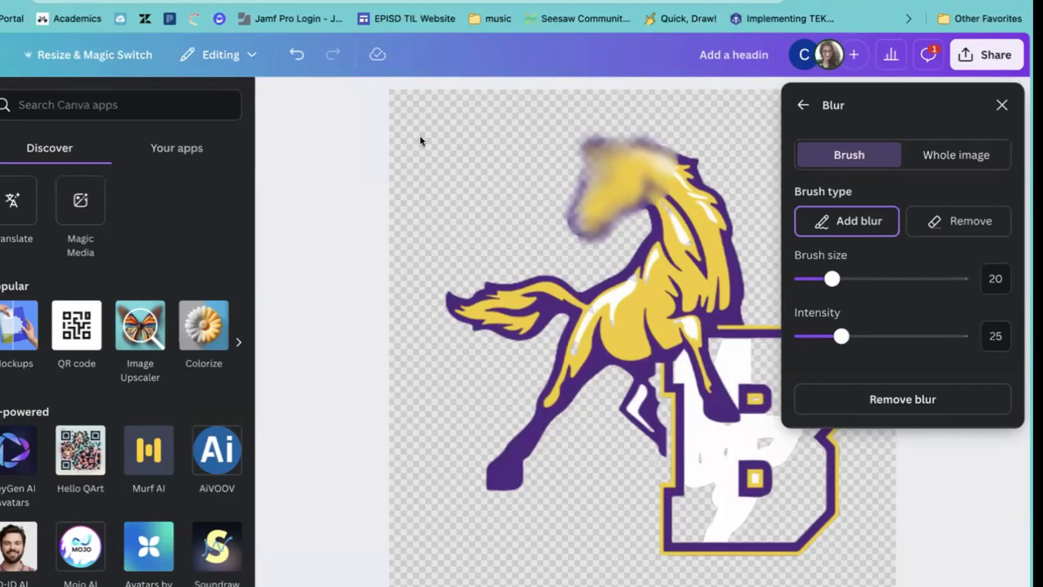
mouse_move(571, 217)
mouse_down()
mouse_move(614, 203)
mouse_move(611, 177)
mouse_move(585, 216)
mouse_move(603, 139)
mouse_move(587, 201)
mouse_move(621, 149)
mouse_move(618, 210)
mouse_up()
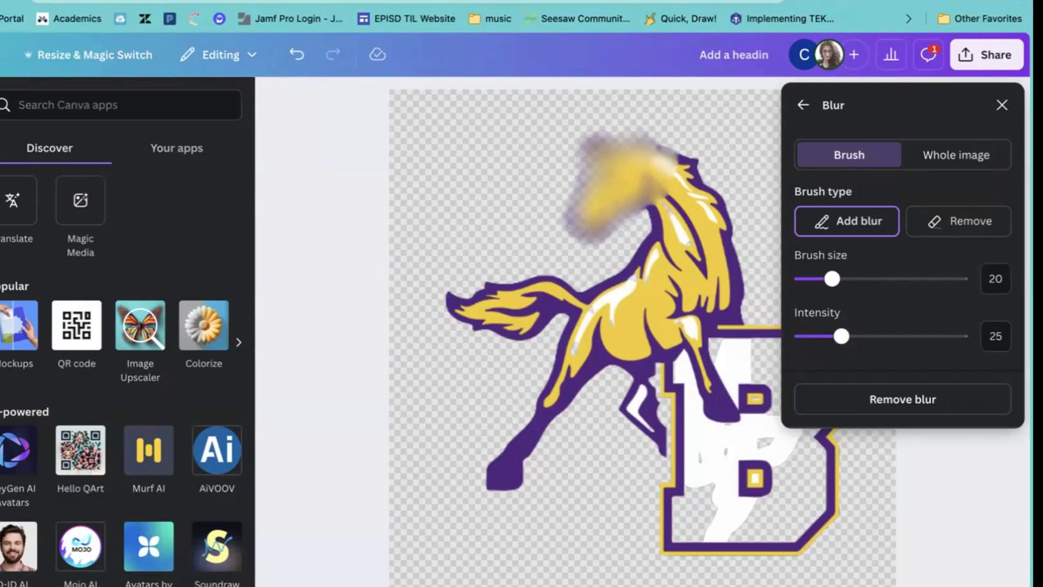
click(1002, 105)
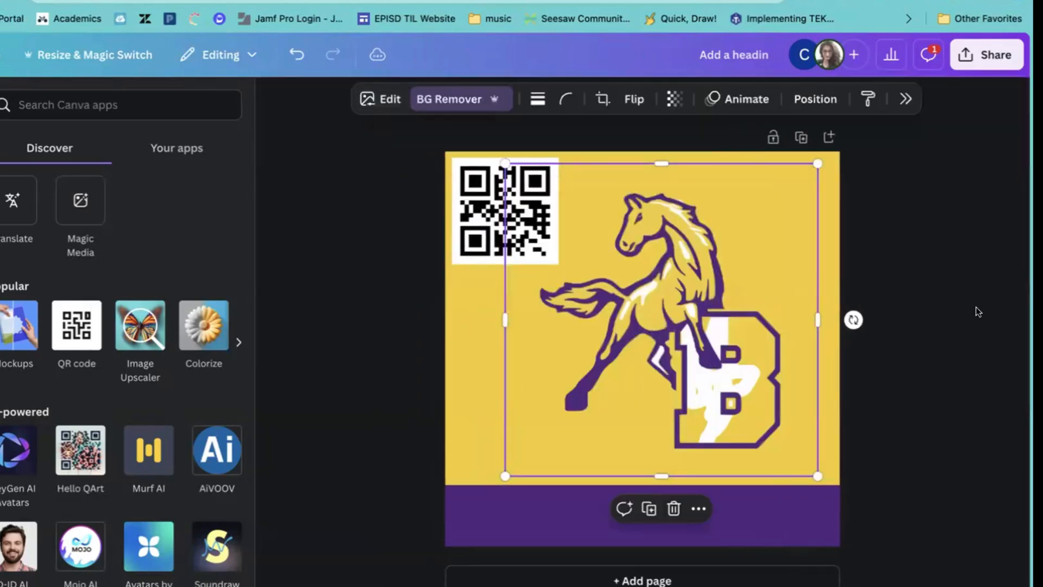
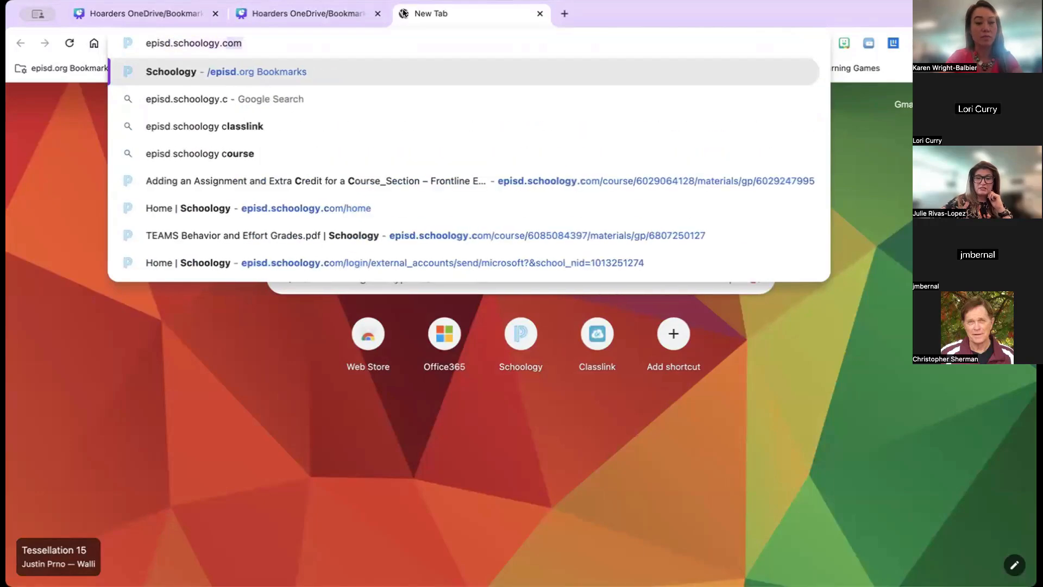
Load the district Schoology site and scroll the dashboard to the sandbox course's Materials page.
key(Return)
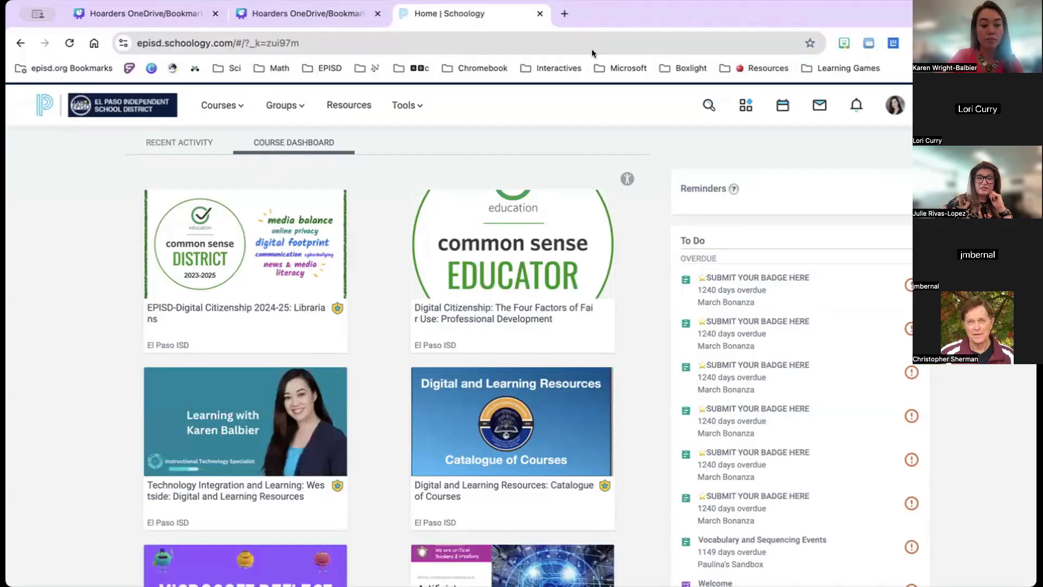
scroll(239, 466, down, 8)
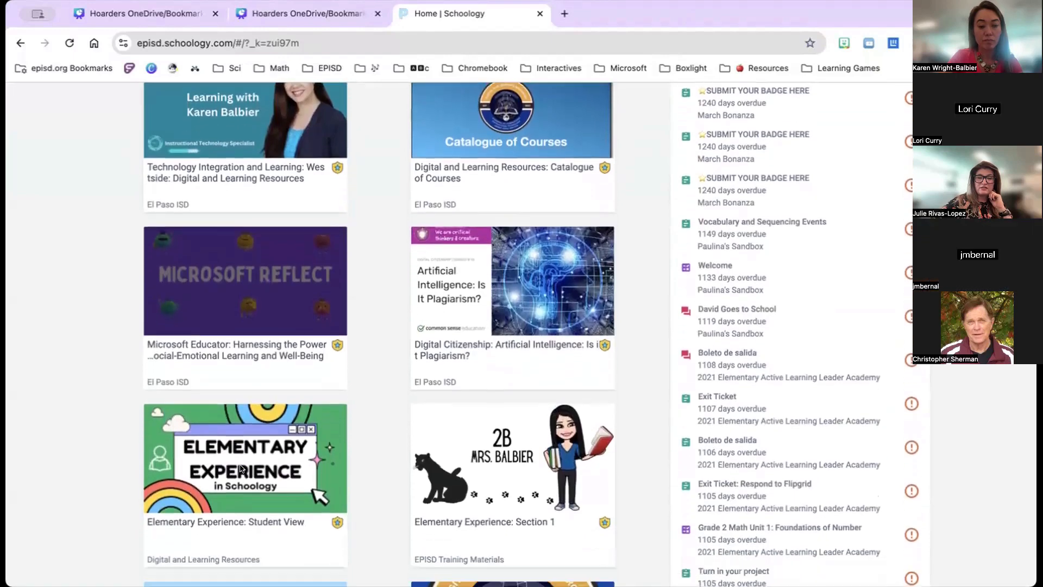
scroll(236, 459, down, 2)
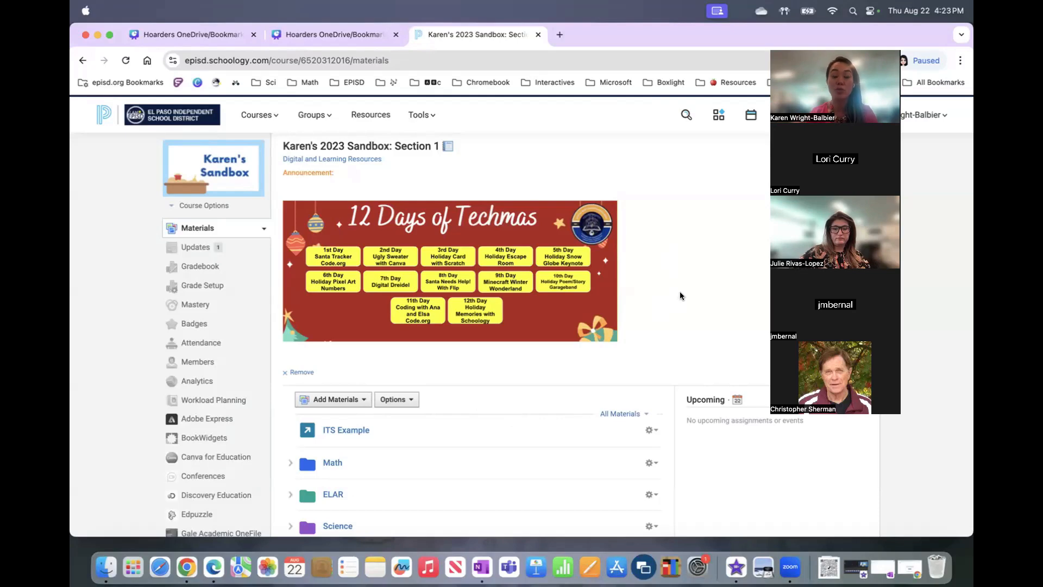
Choose Add Page from the Add Materials list to get a blank page form.
scroll(581, 478, down, 5)
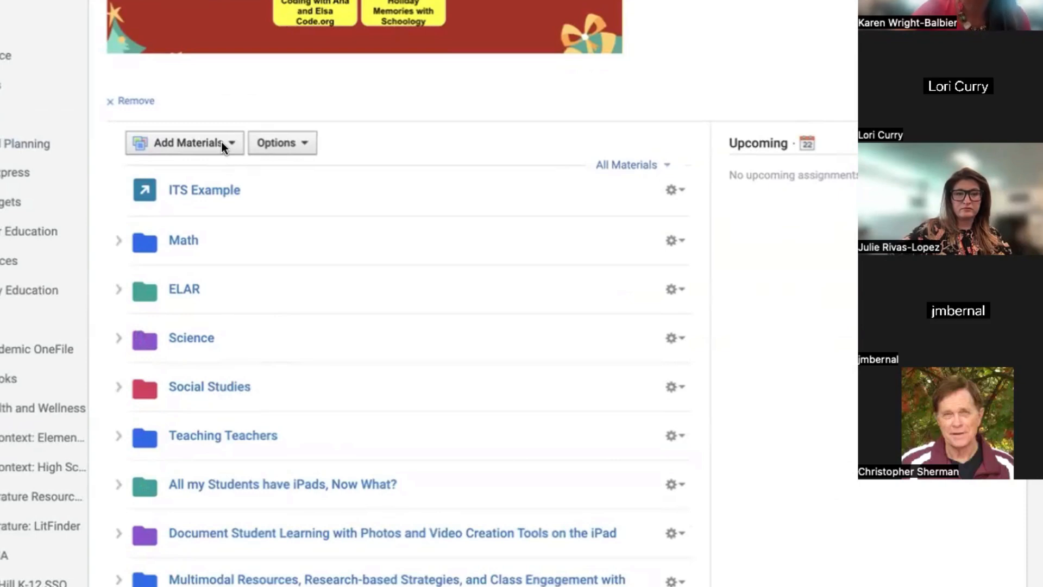
click(226, 143)
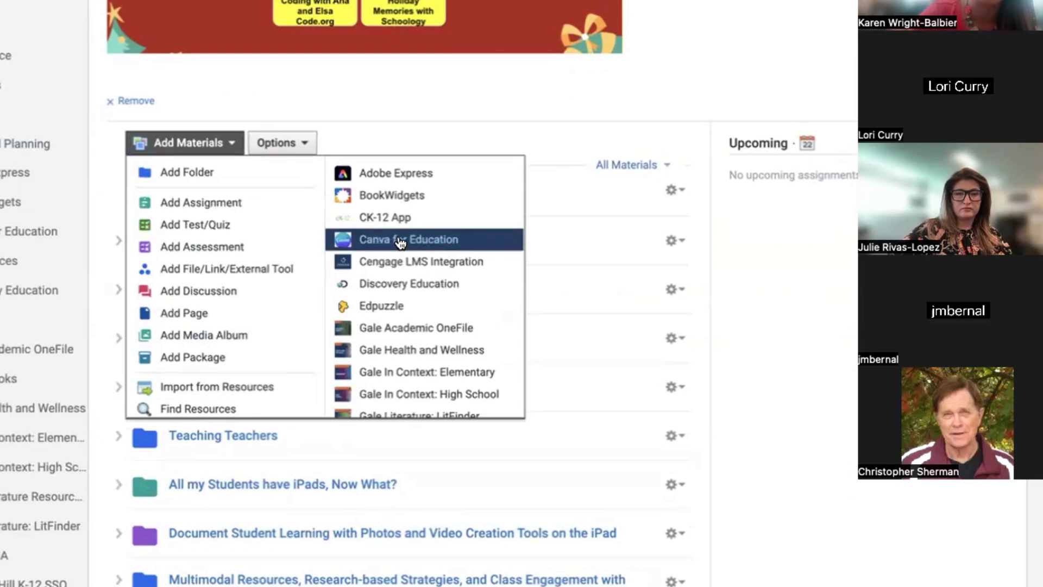
click(203, 314)
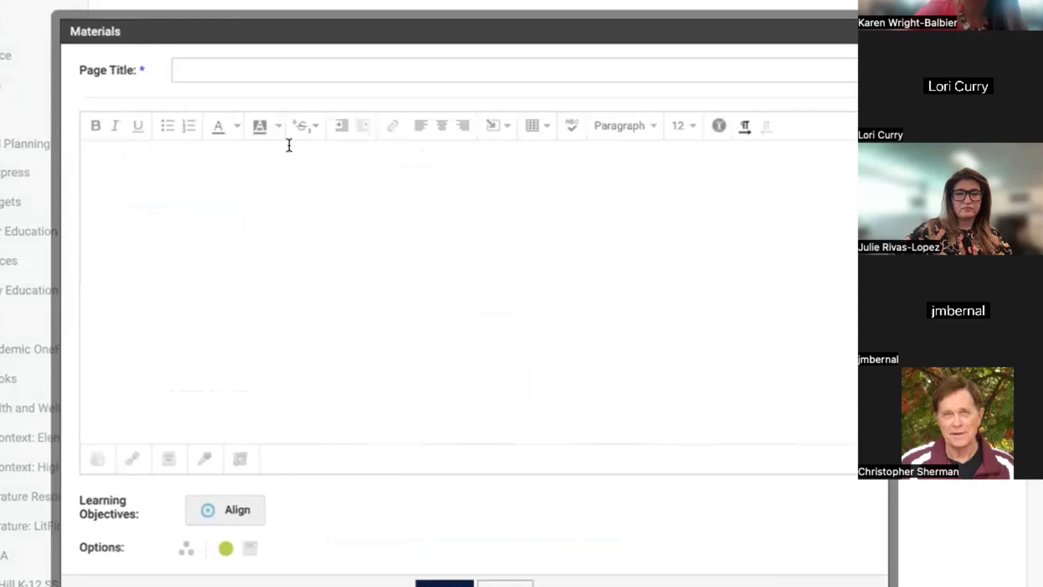
Title the new page 'Testing a Canva Embed' and bring up the Insert Content sources.
click(239, 67)
text(Testing an)
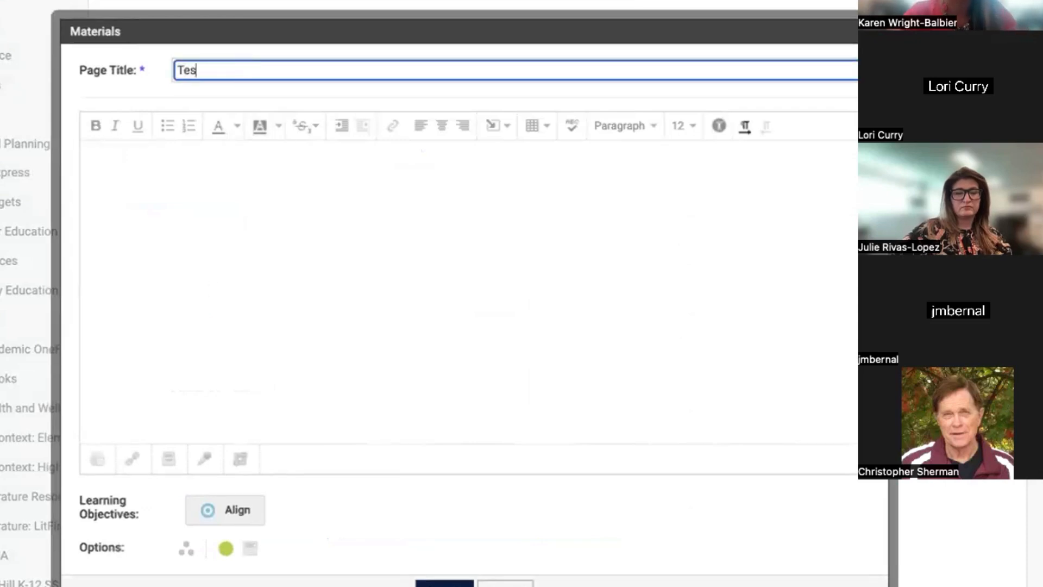
key(BackSpace)
key(BackSpace)
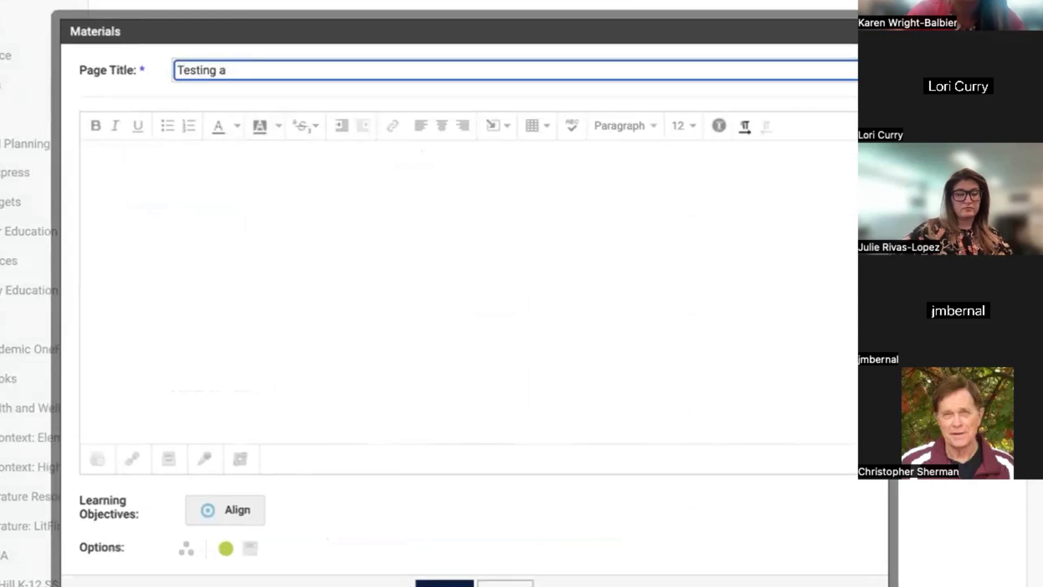
text(Canva Embed)
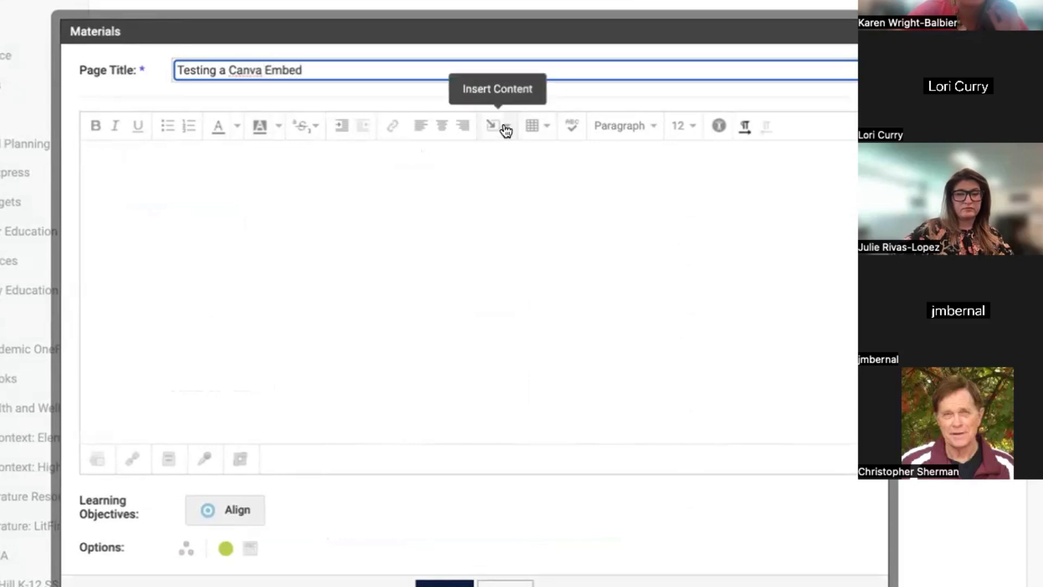
click(505, 129)
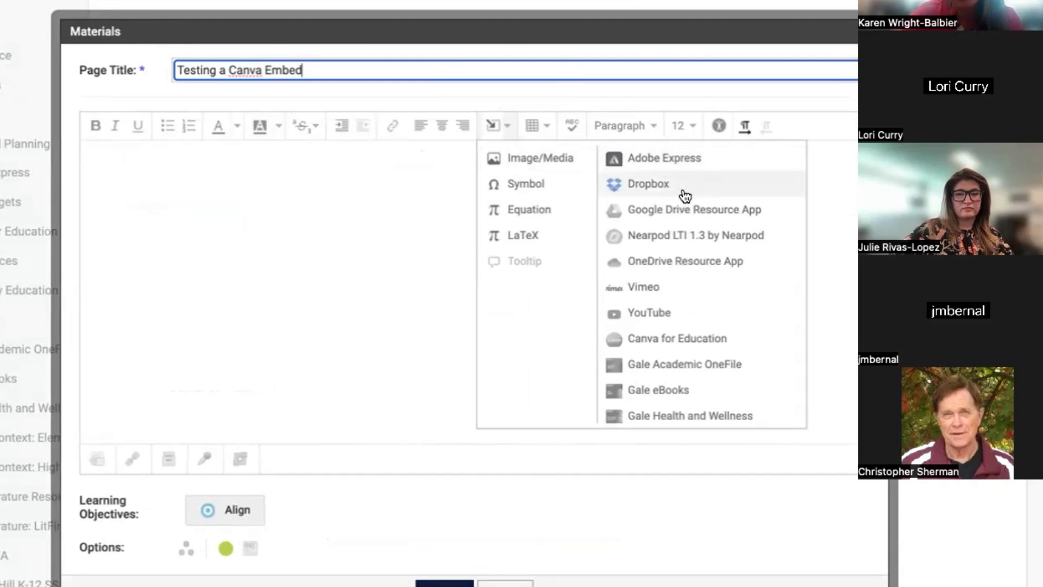
Embed the Hoarders OneDrive/Bookmarks design from Canva for Education into the page body.
click(680, 340)
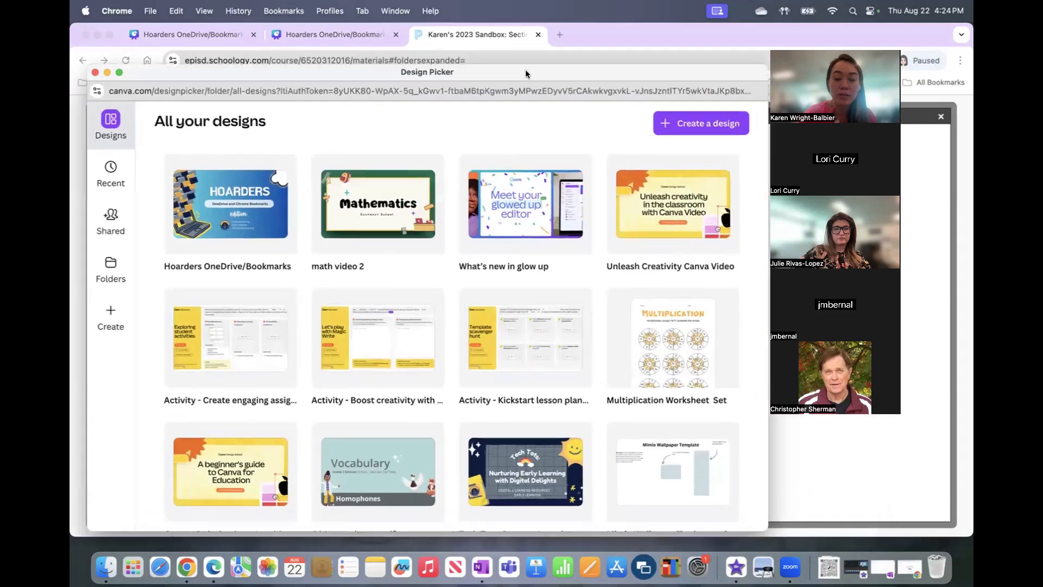
drag(620, 87, 525, 66)
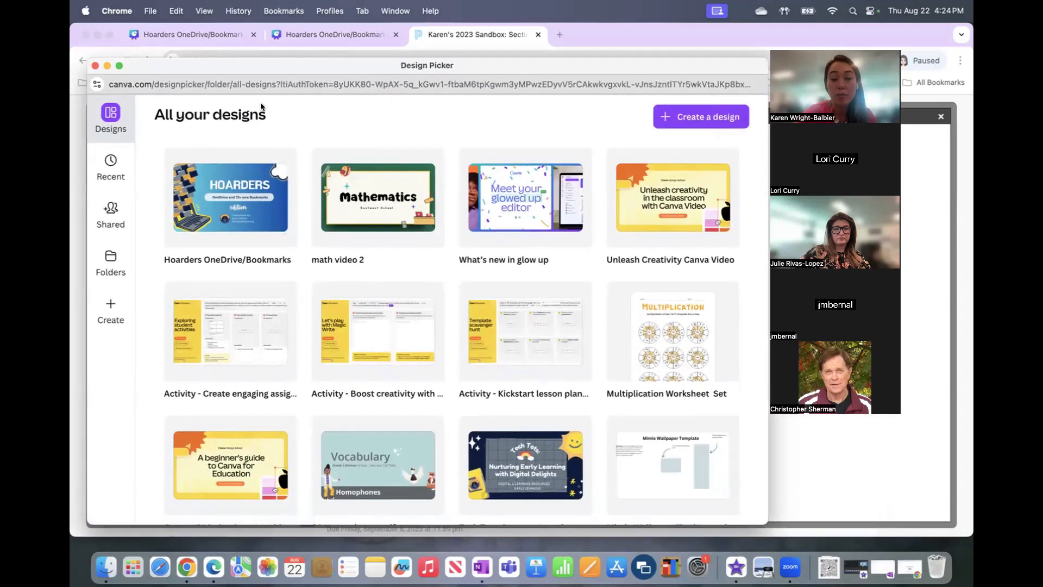
drag(355, 67, 385, 59)
scroll(381, 218, down, 10)
scroll(369, 285, up, 10)
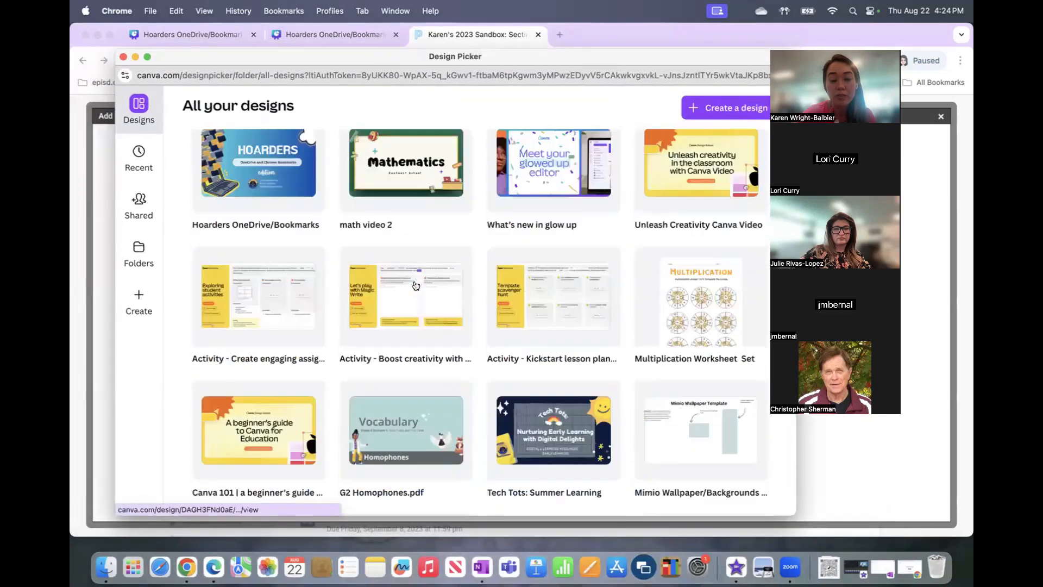
click(291, 194)
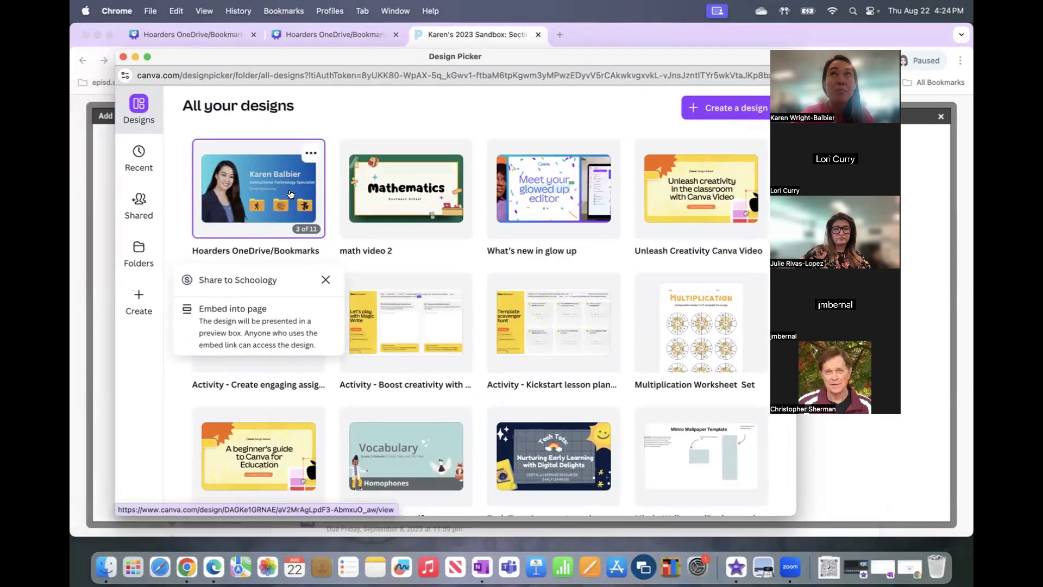
click(271, 337)
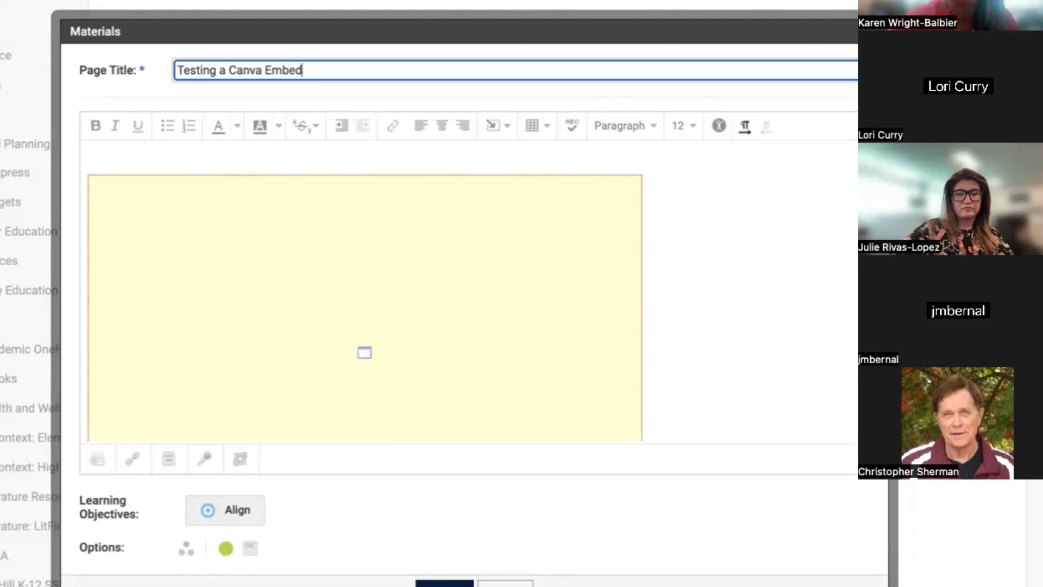
Save the page, view its embedded Hoarders slideshow, then return to the Pages list.
click(442, 583)
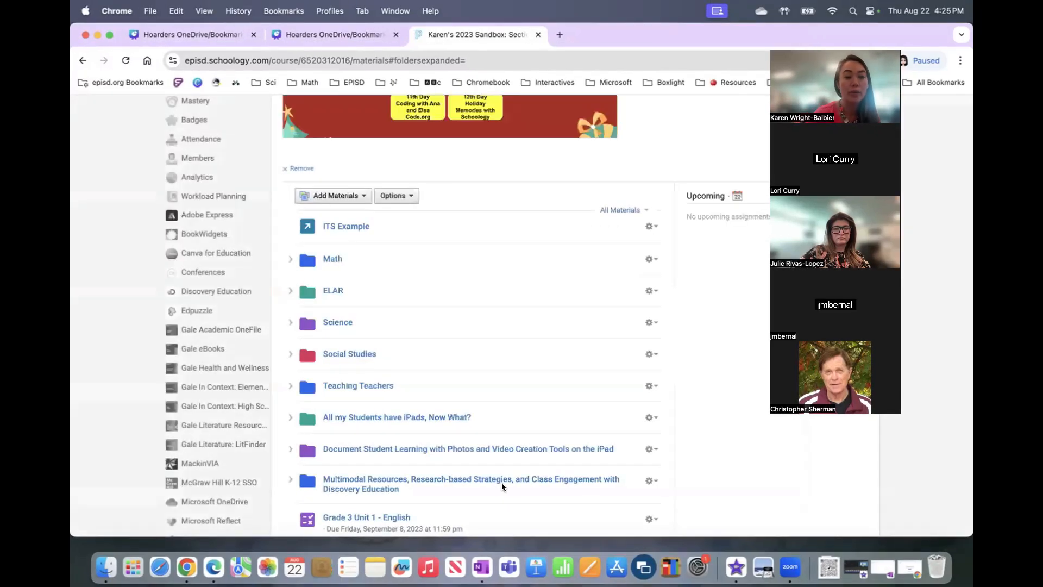
scroll(464, 404, down, 15)
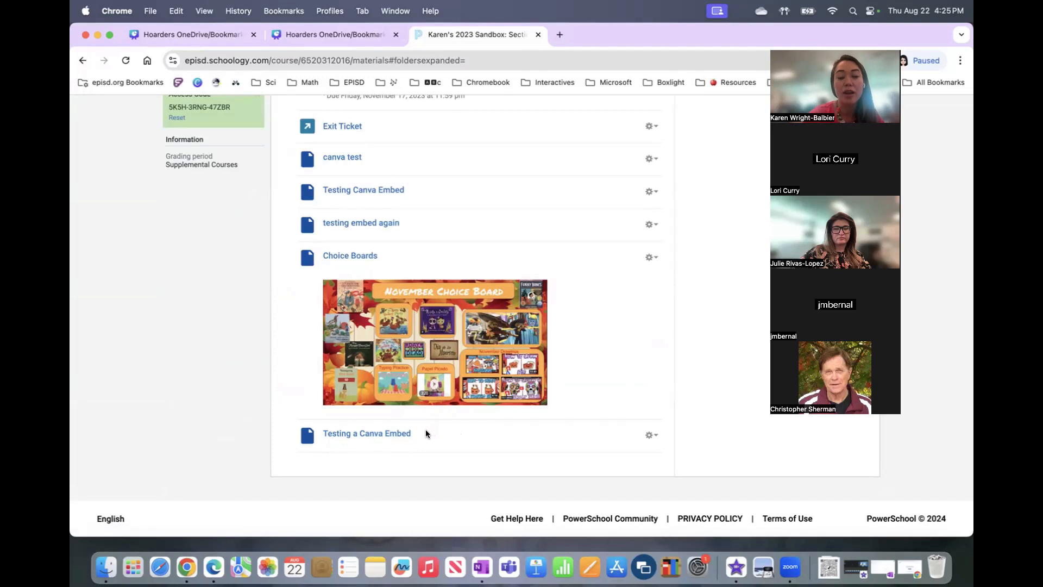
click(389, 434)
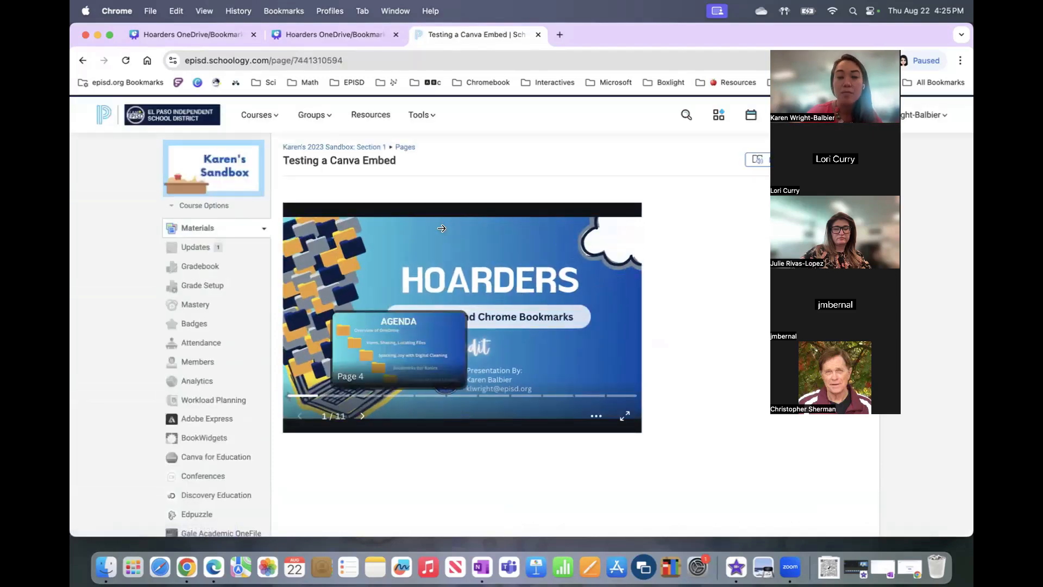
click(409, 147)
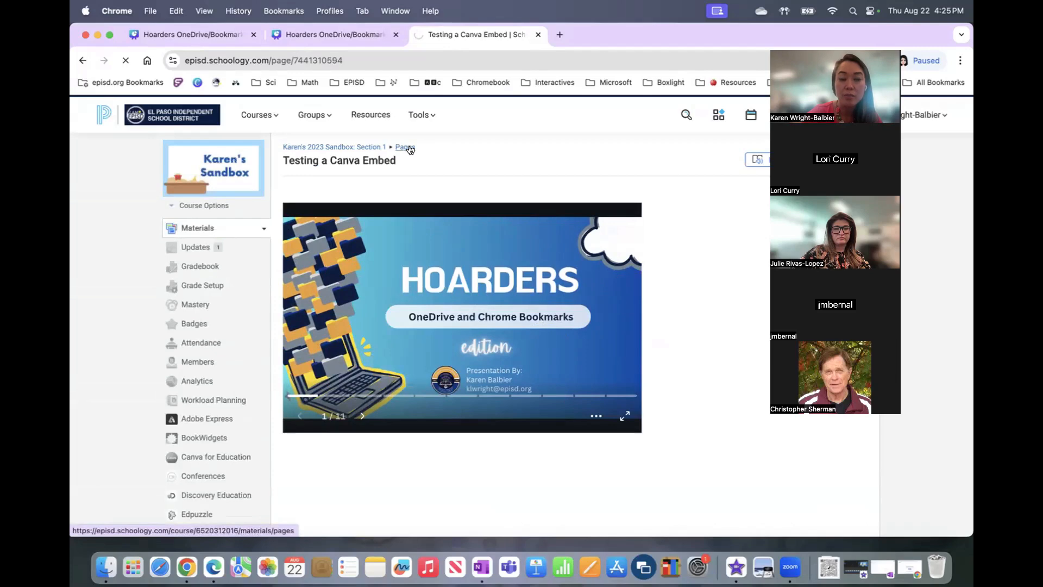
scroll(405, 337, down, 10)
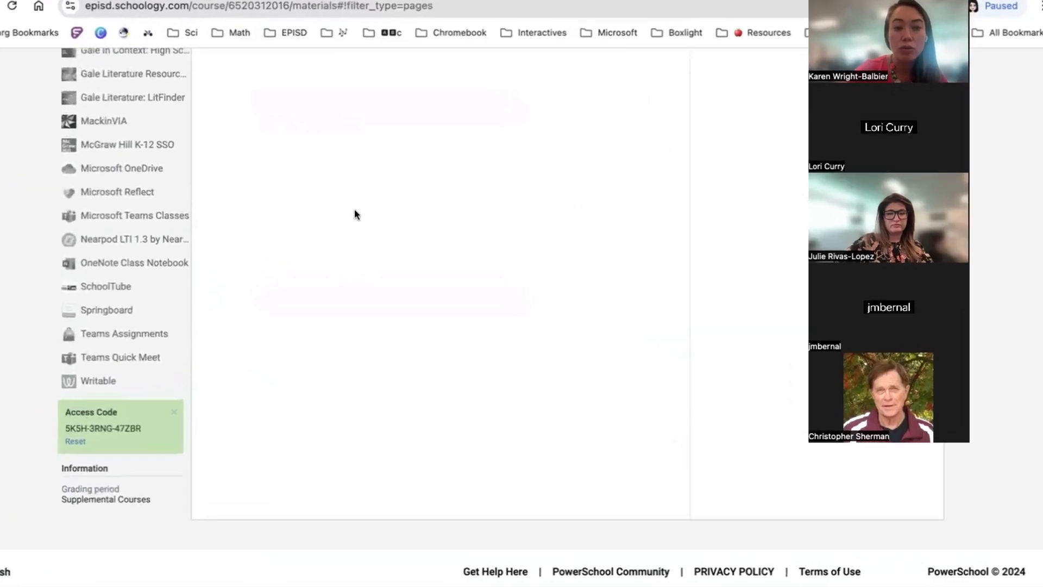
Switch the 'testing embed again' page to display inline and save the changes.
scroll(354, 210, up, 5)
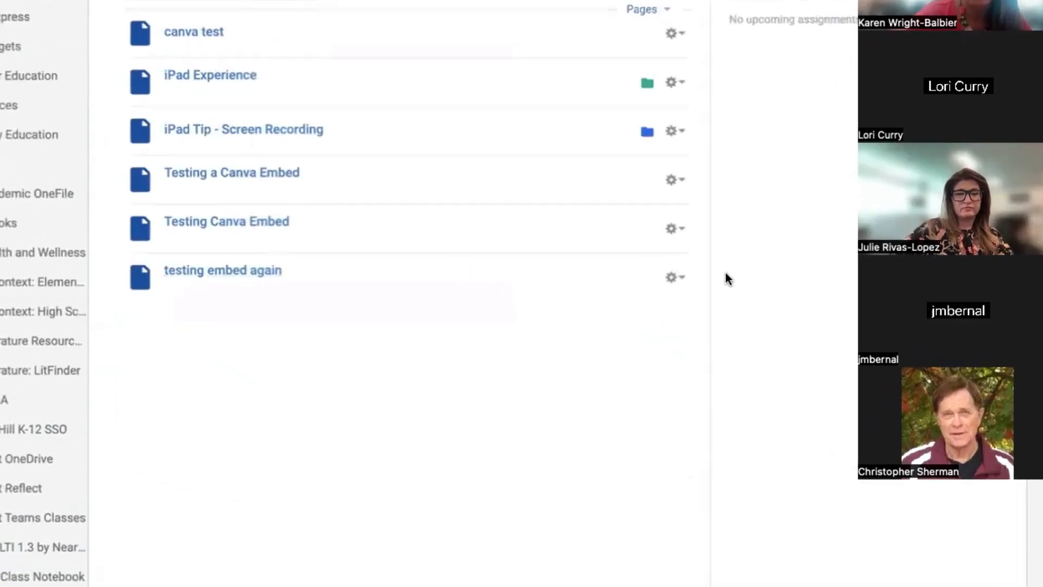
click(675, 277)
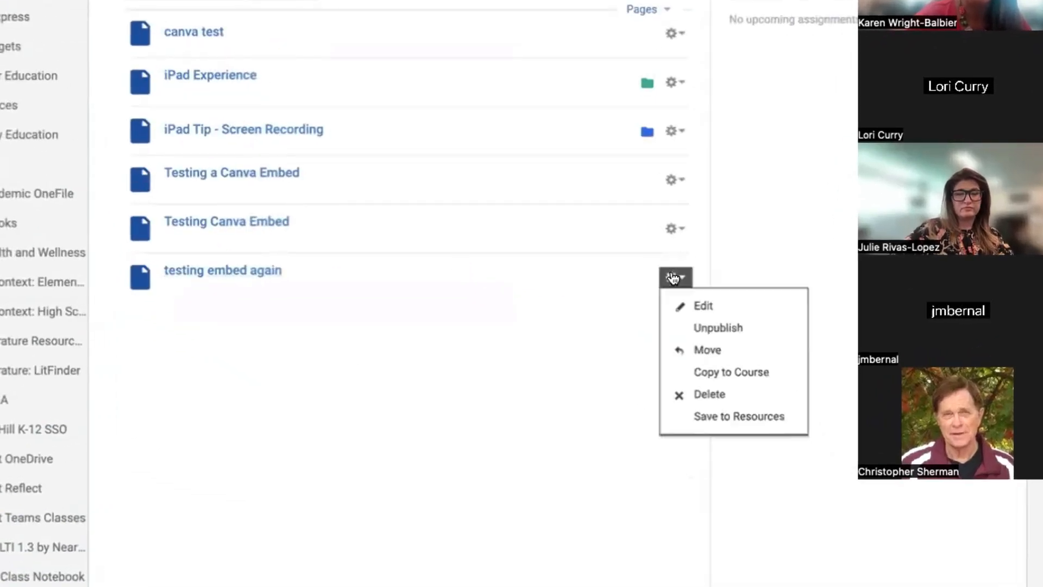
click(705, 304)
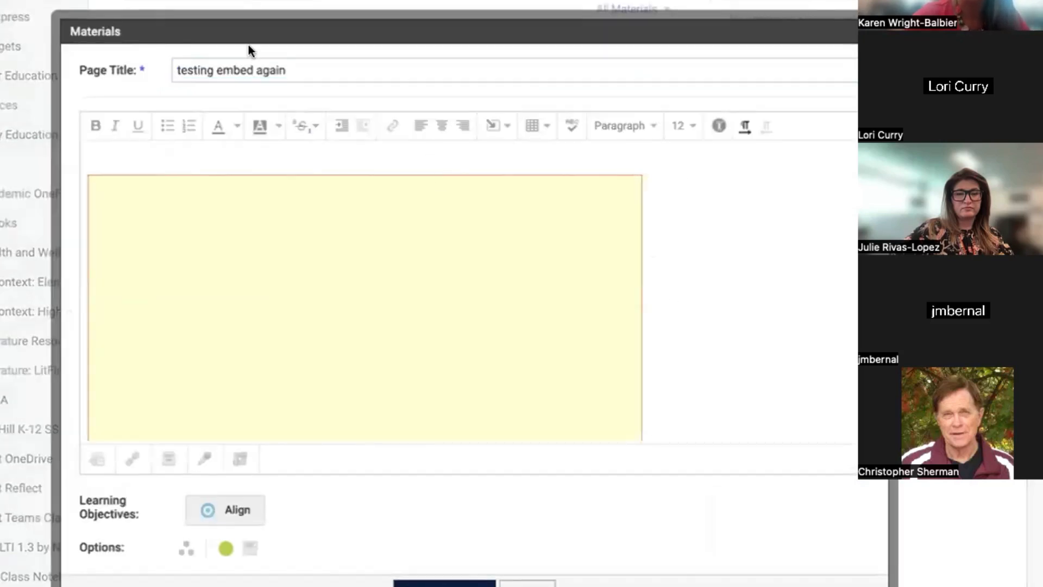
click(249, 550)
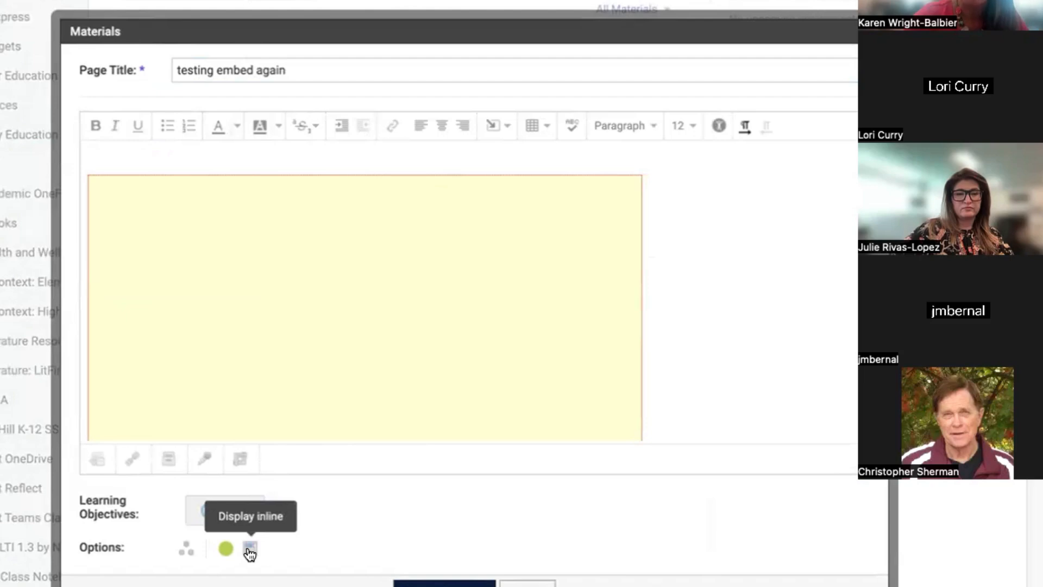
click(250, 551)
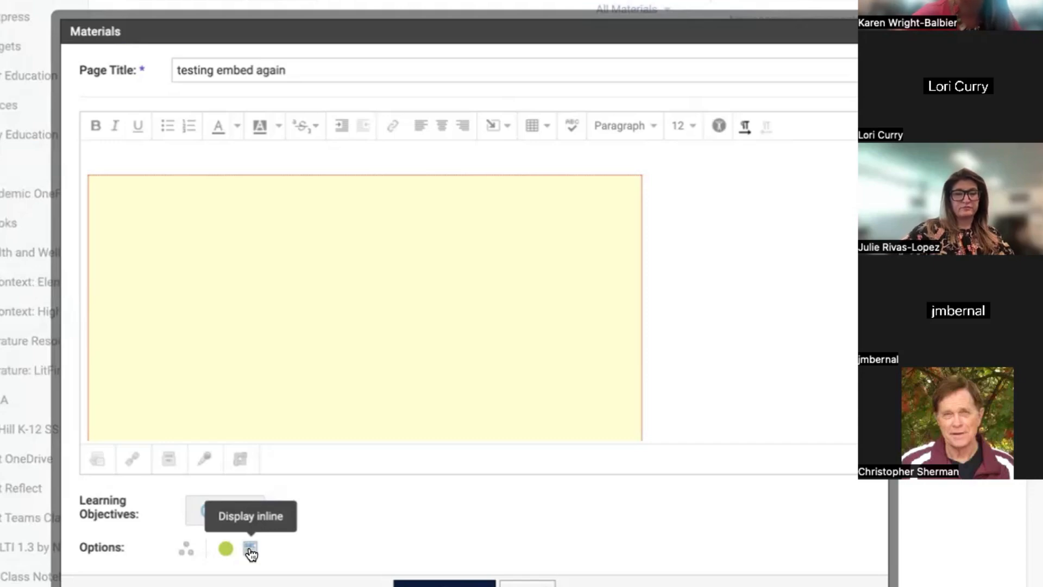
click(424, 582)
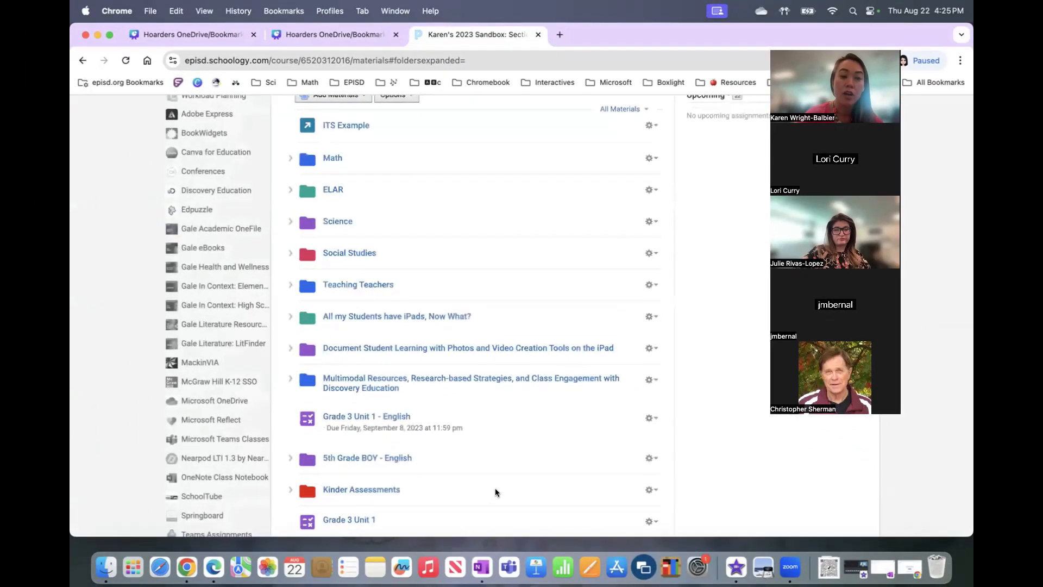
scroll(495, 489, down, 15)
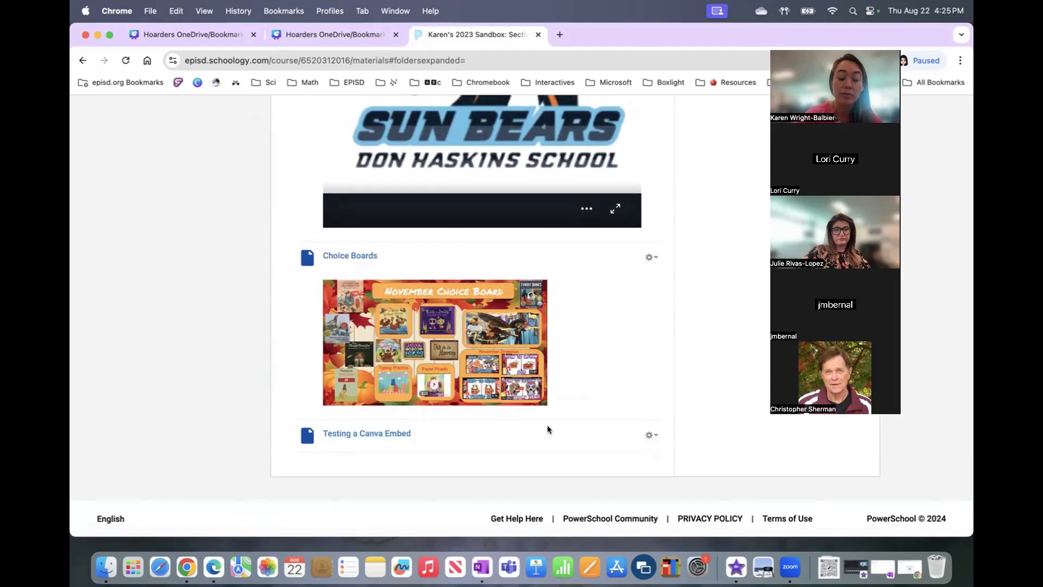
Set the 'Testing a Canva Embed' page to display inline and save the change.
click(655, 437)
click(664, 455)
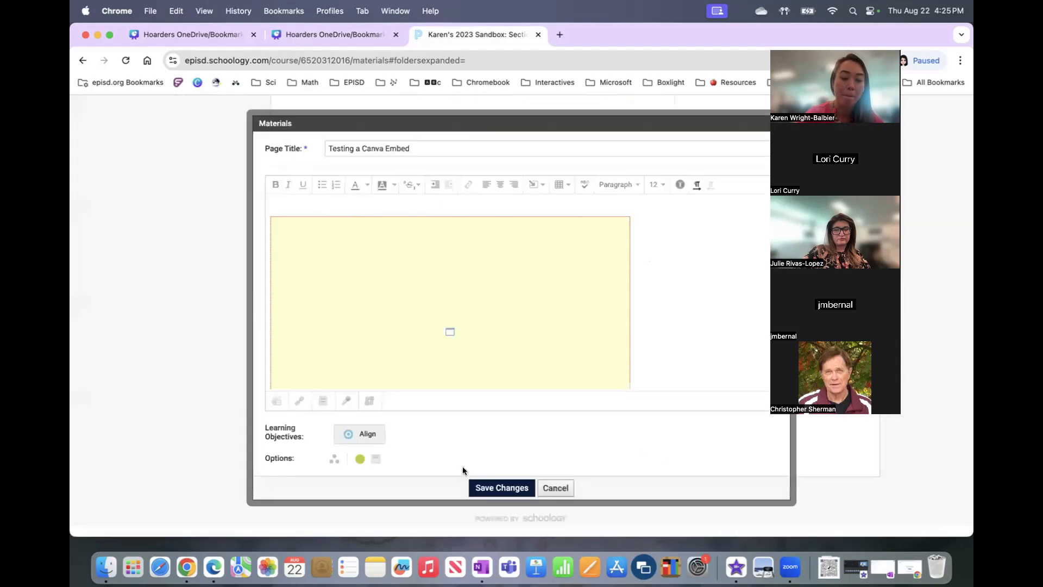
click(376, 459)
click(501, 488)
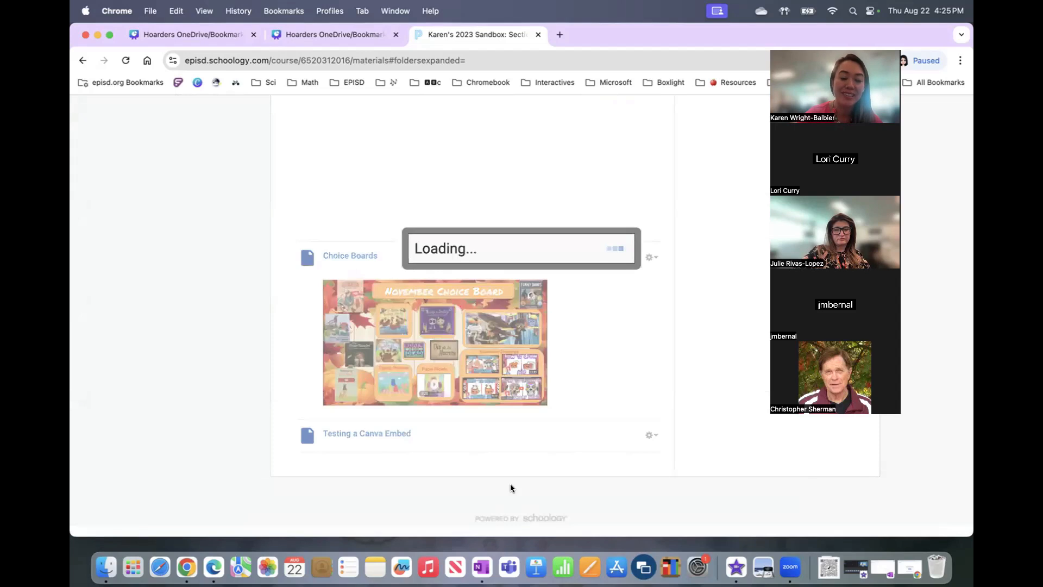
Drag 'Testing a Canva Embed' to the top of the materials list.
scroll(541, 444, down, 4)
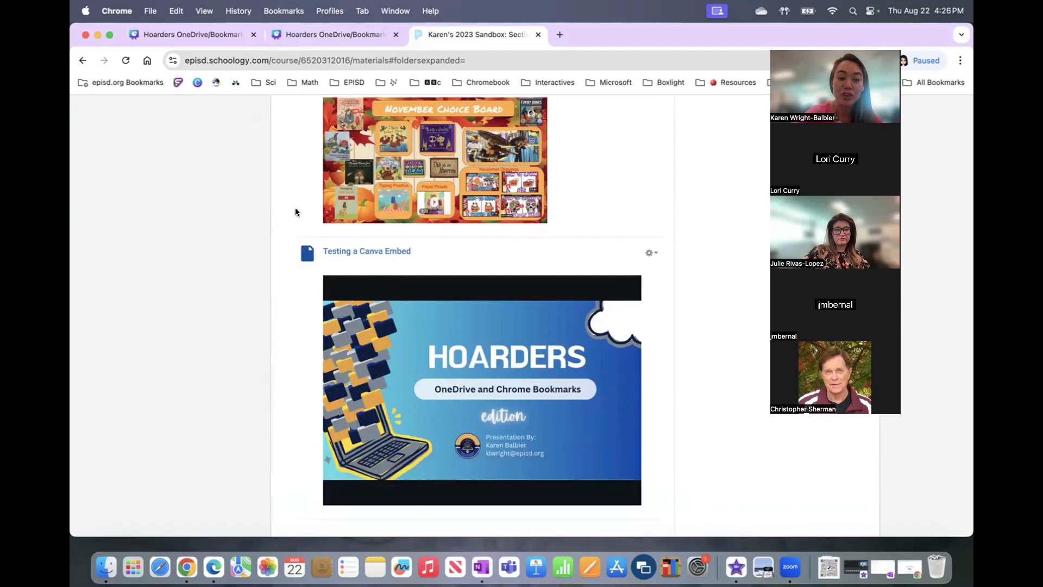
scroll(298, 184, up, 10)
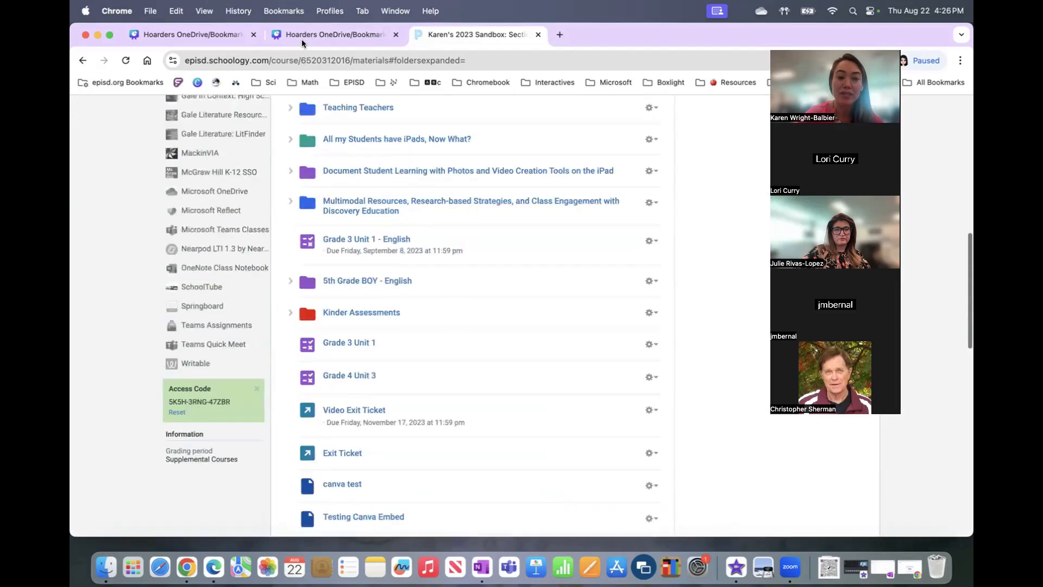
drag(302, 39, 301, 424)
scroll(575, 477, down, 5)
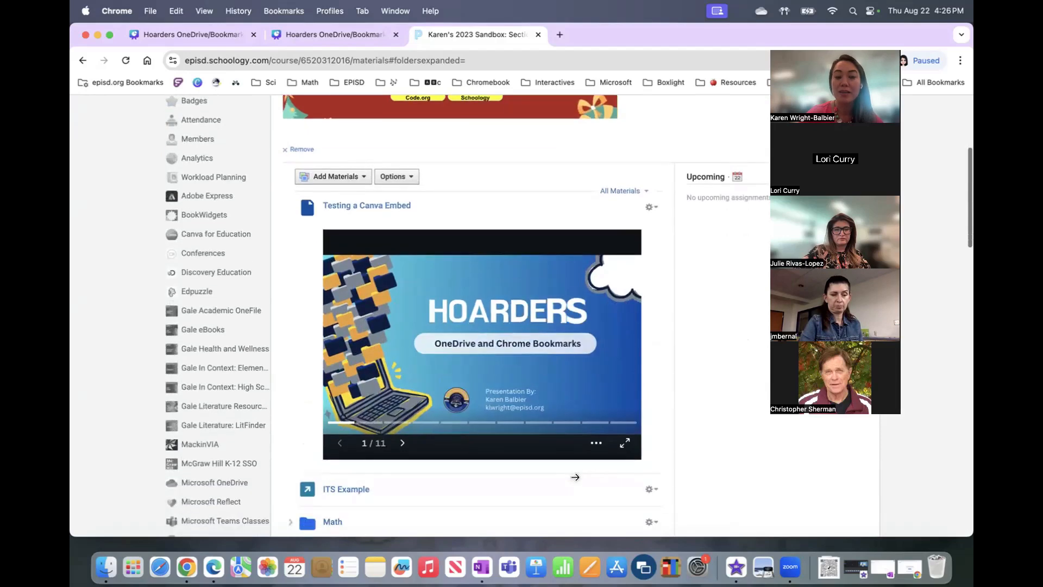
Dismiss the Add Materials list and advance the inline Hoarders slideshow to slide 2 of 11.
click(358, 175)
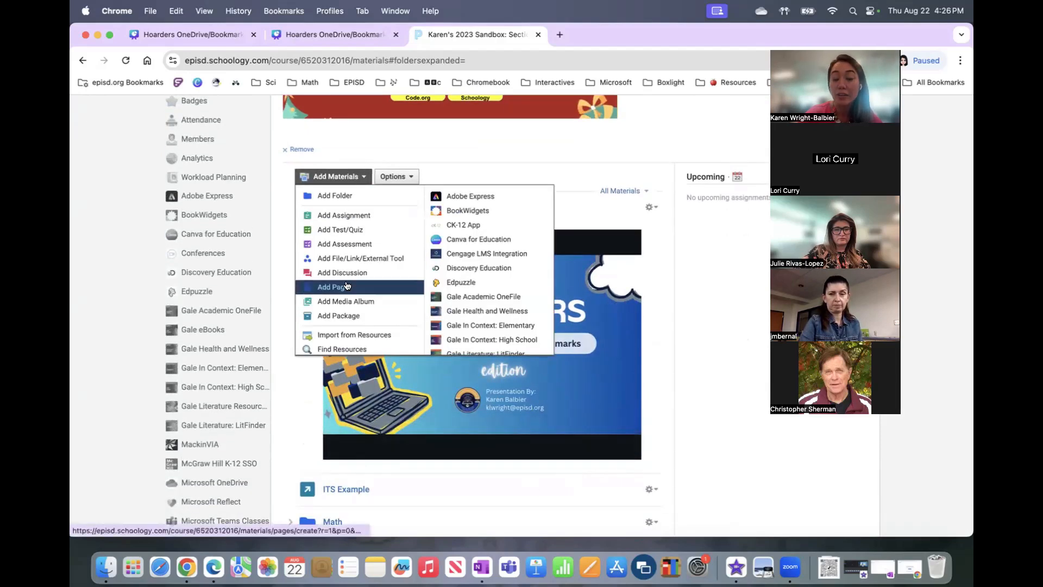
click(582, 226)
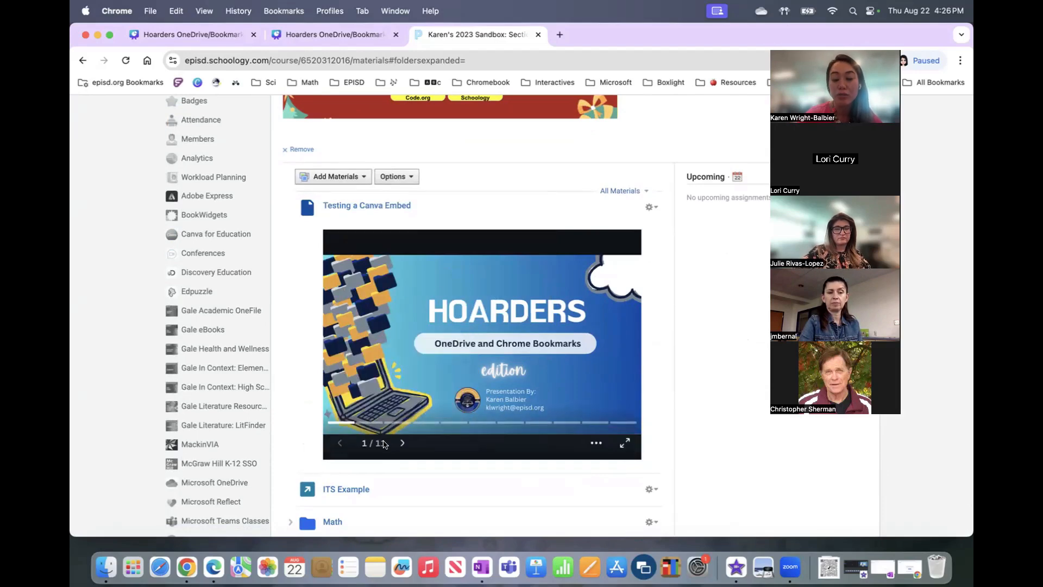
click(402, 444)
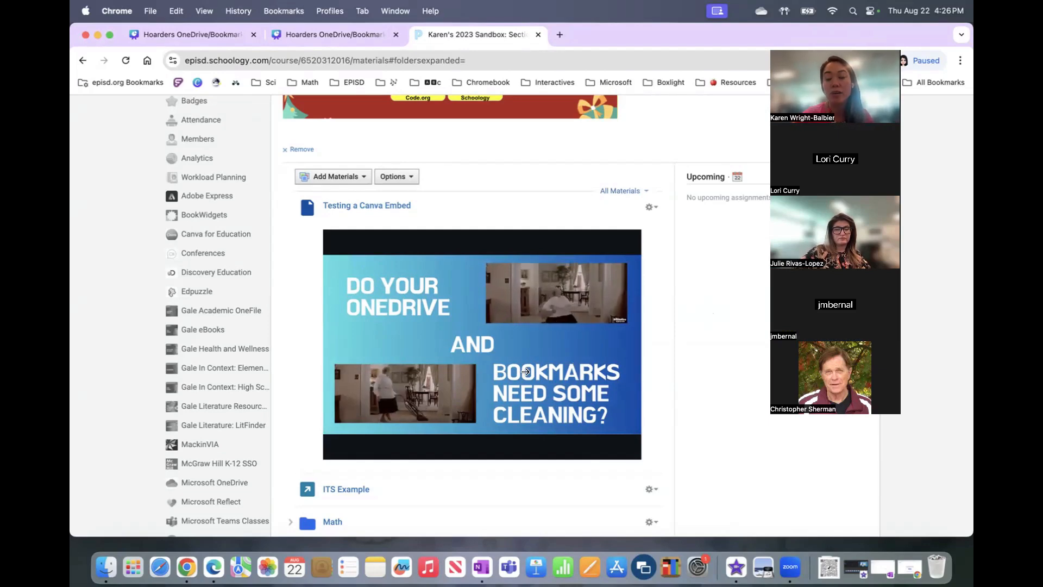
mouse_move(525, 372)
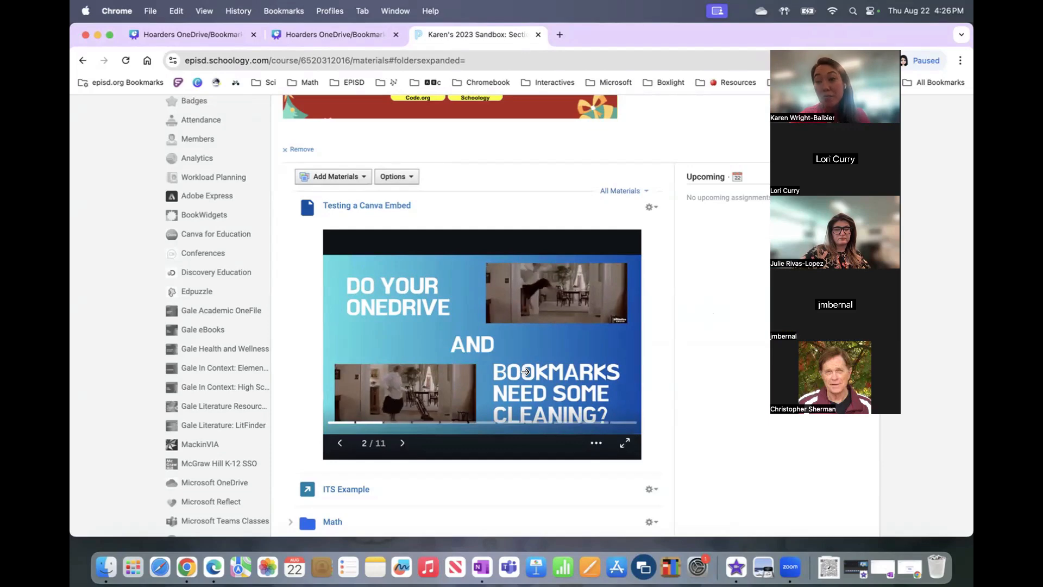